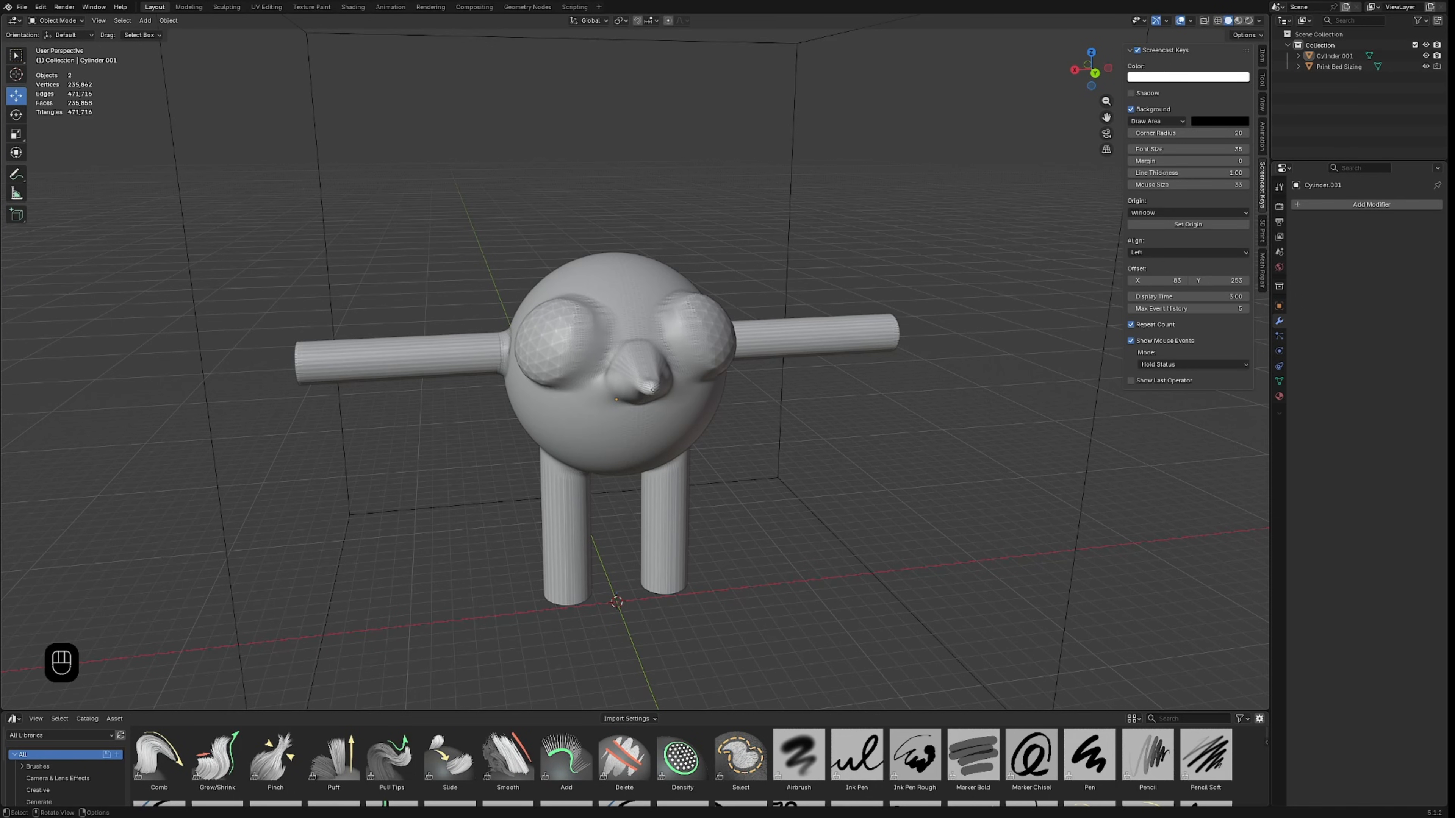
Step: Hide the Print Bed Sizing object, clear the selection and close the viewport sidebar
click(453, 367)
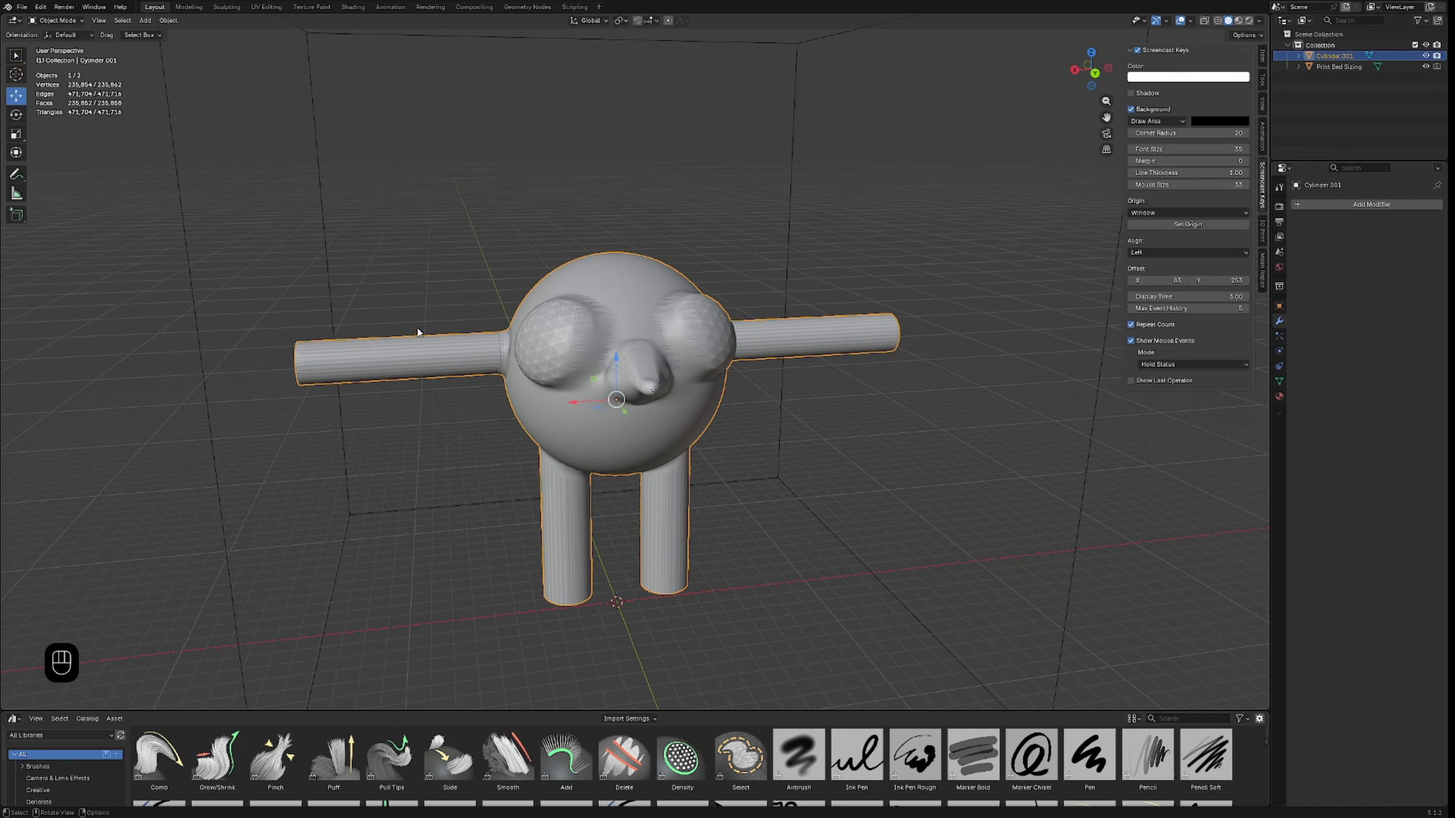
middle_drag(670, 308, 681, 339)
scroll(718, 318, up, 4)
middle_drag(699, 396, 602, 447)
scroll(766, 415, down, 3)
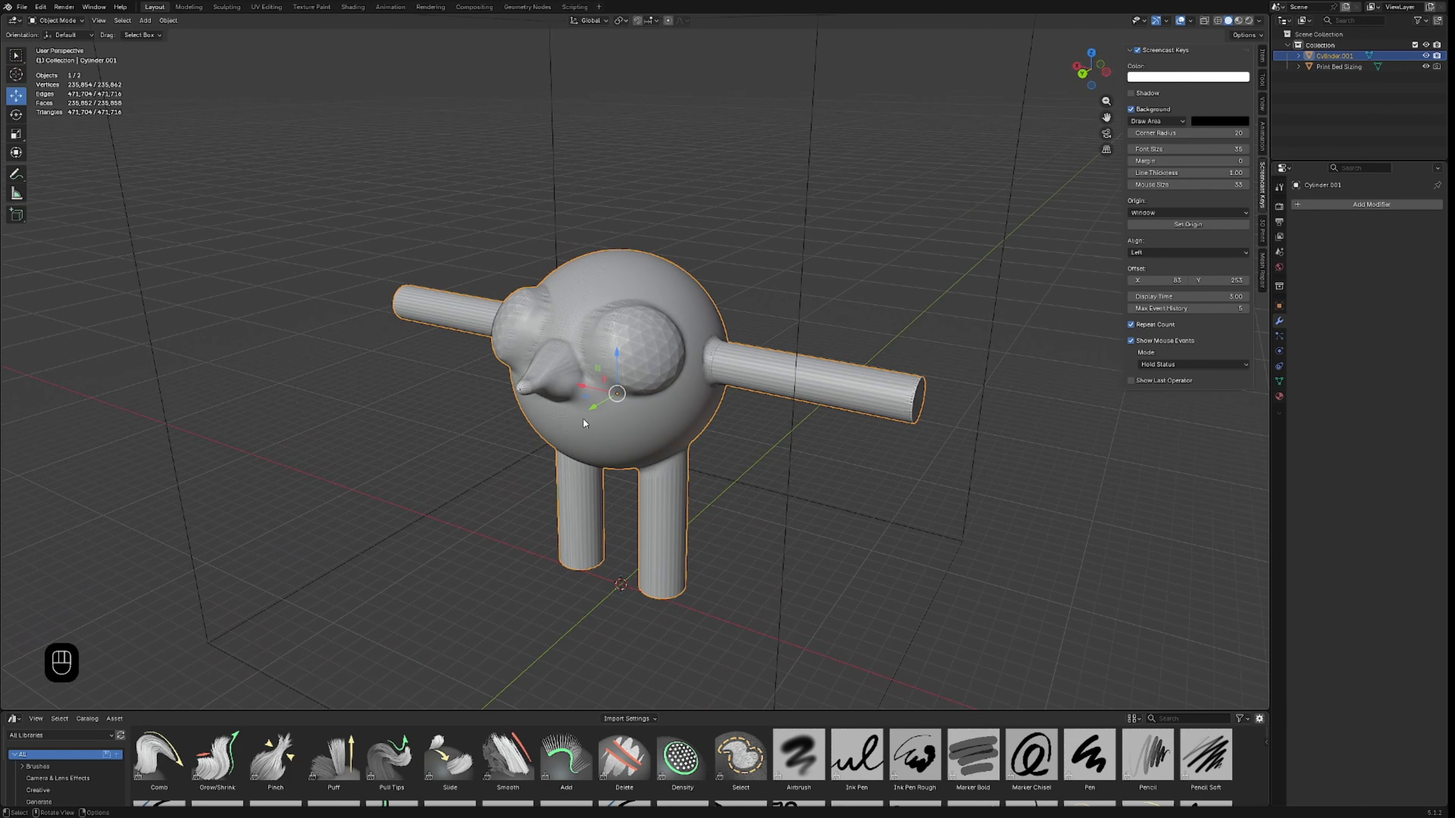
middle_drag(679, 519, 744, 516)
click(1425, 66)
click(859, 540)
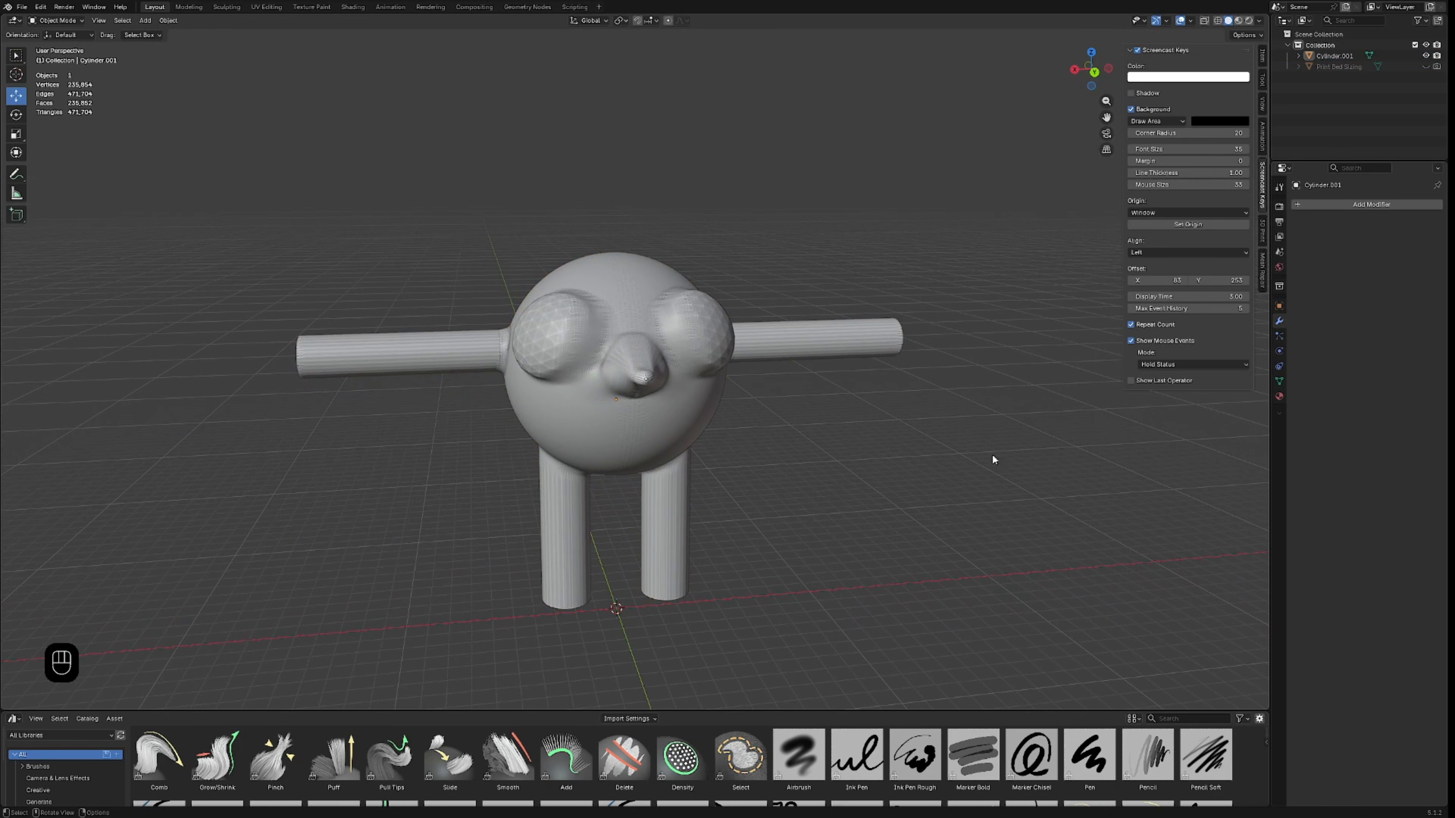
key(n)
Step: Add a Bézier curve at the world origin
scroll(683, 596, down, 1)
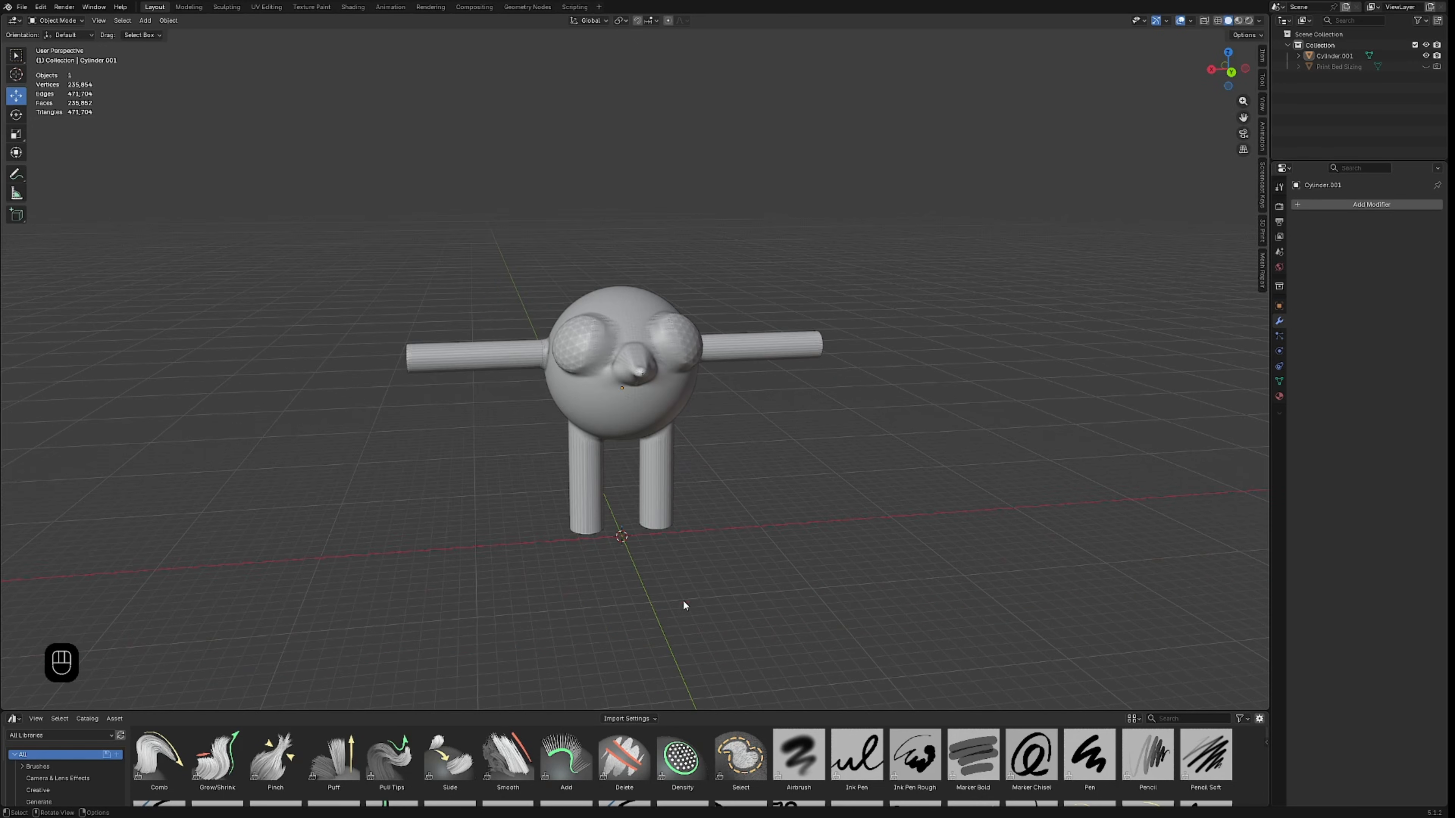
scroll(676, 601, up, 7)
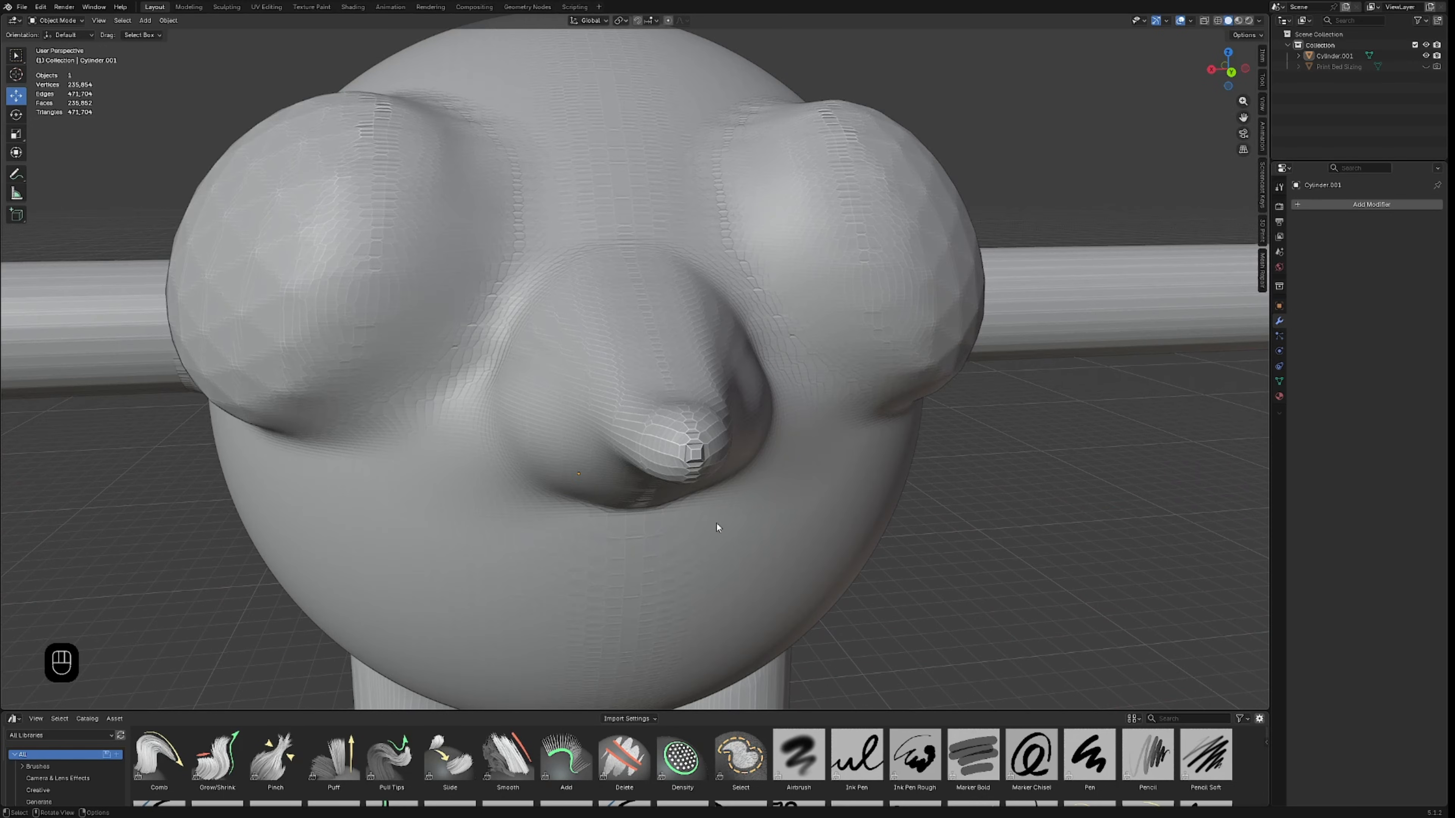
scroll(716, 523, down, 7)
middle_drag(716, 523, 768, 544)
click(685, 560)
key(shift+a)
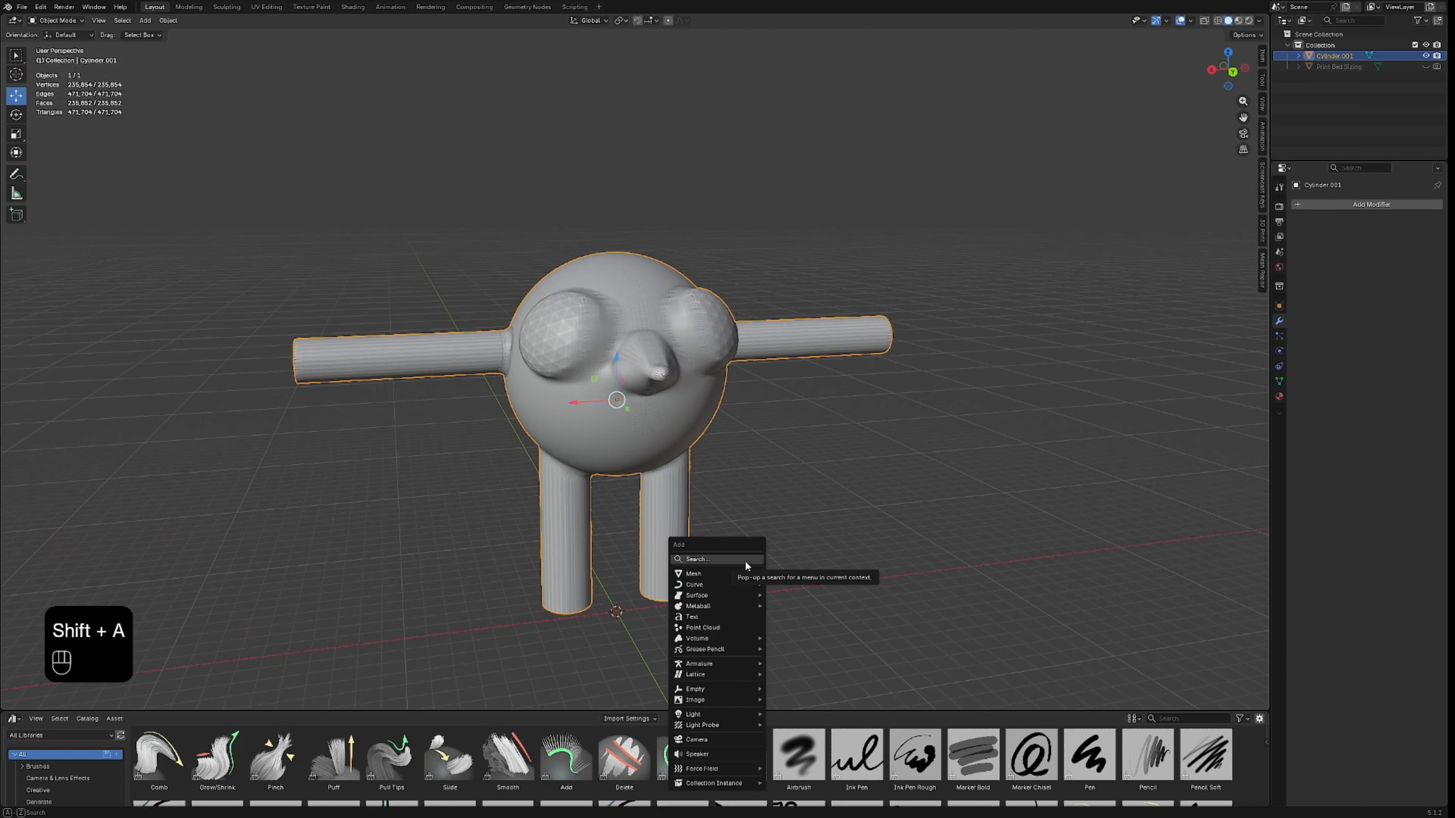
mouse_move(743, 575)
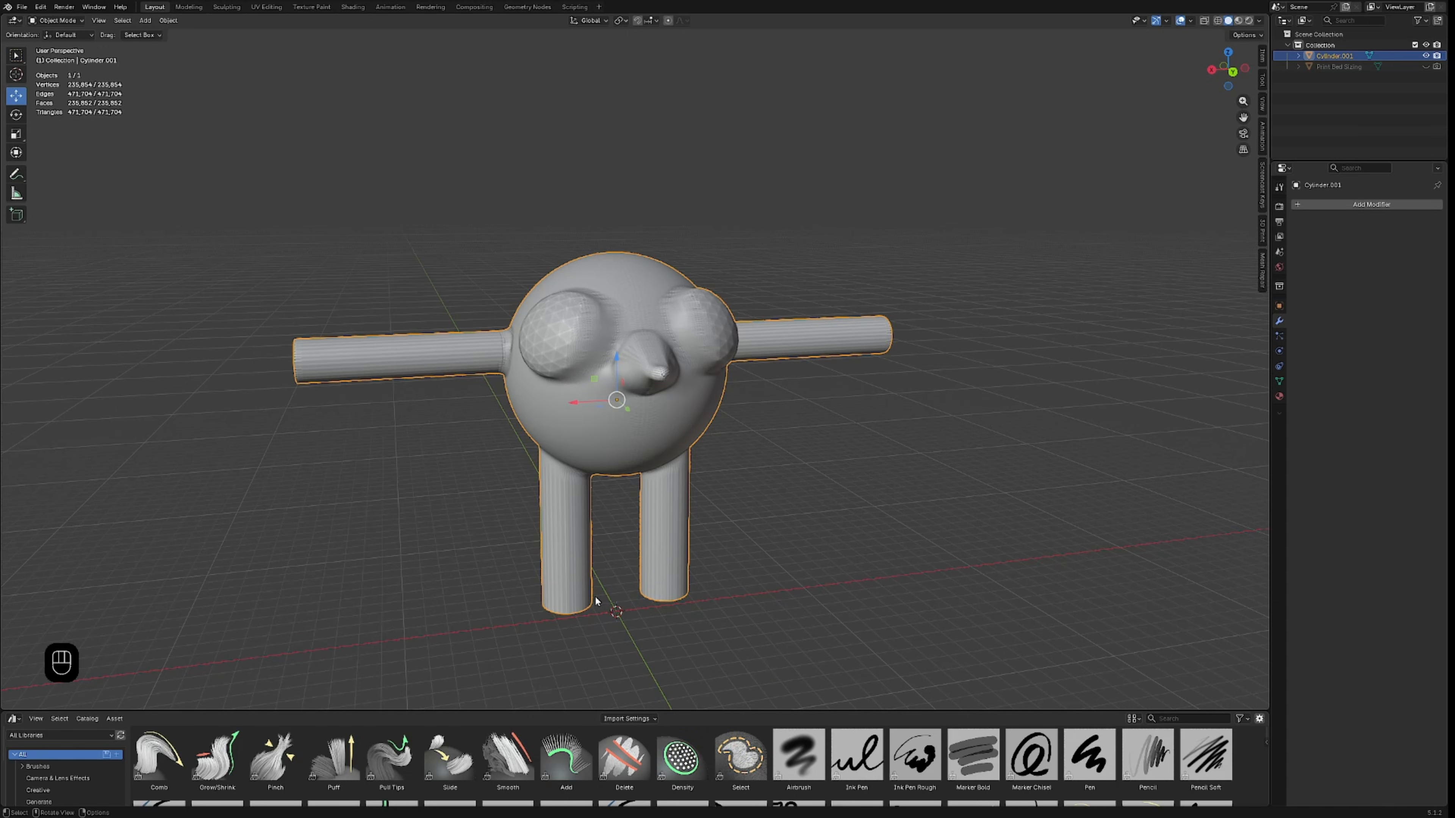
key(shift+a)
mouse_move(592, 611)
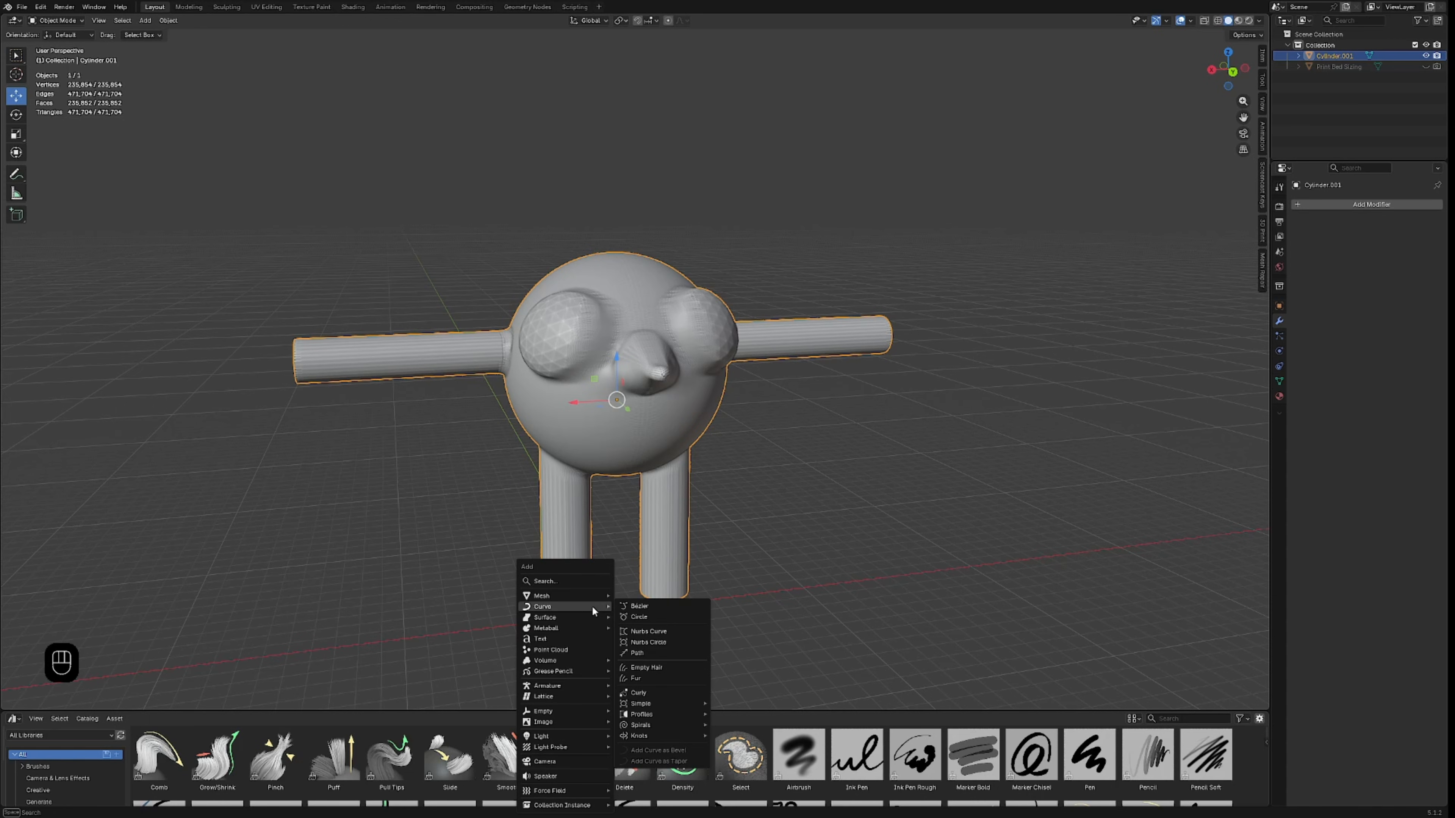
click(655, 608)
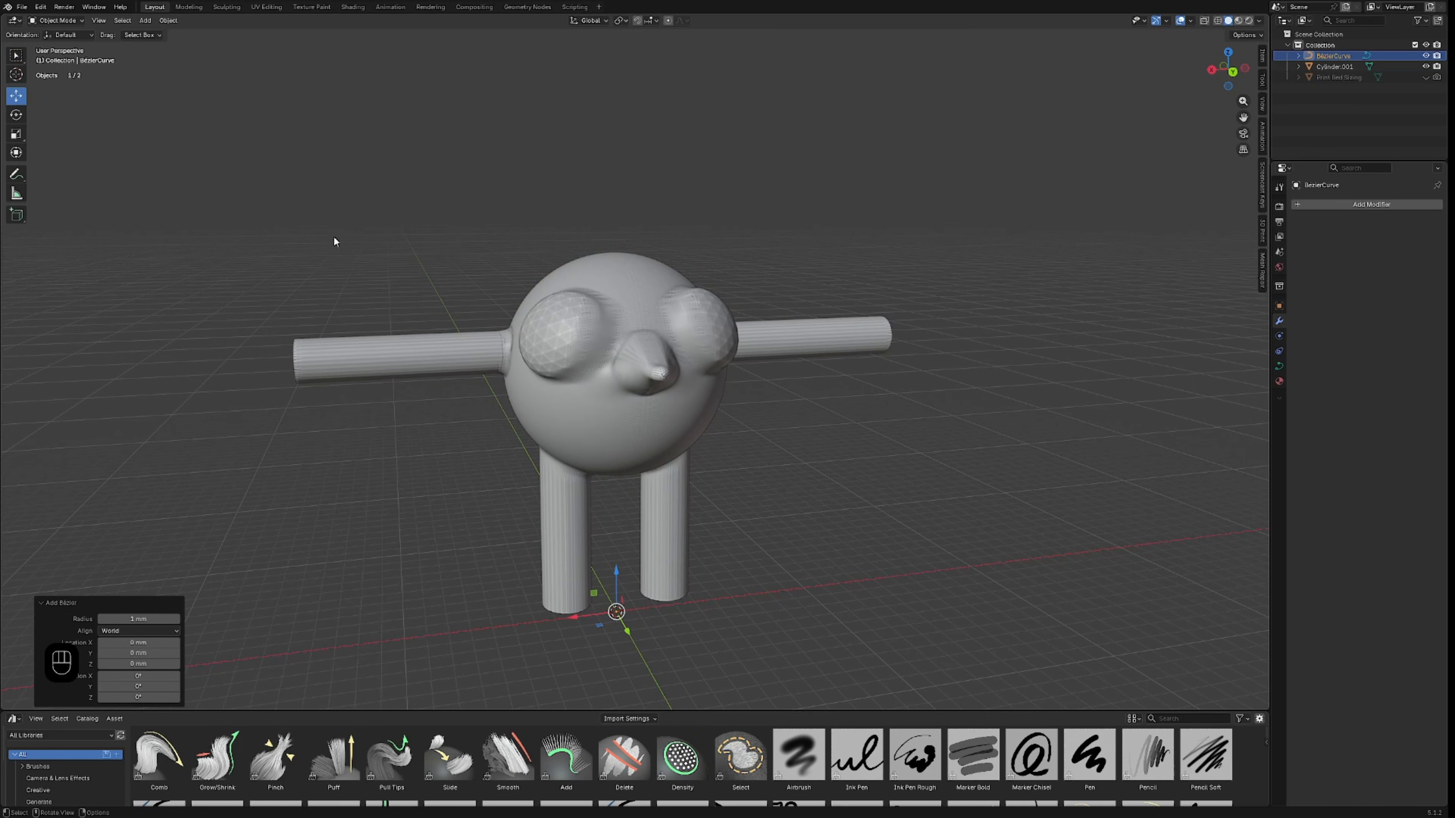
Step: Switch to the Modeling workspace and delete all vertices of the new Bézier curve
click(189, 6)
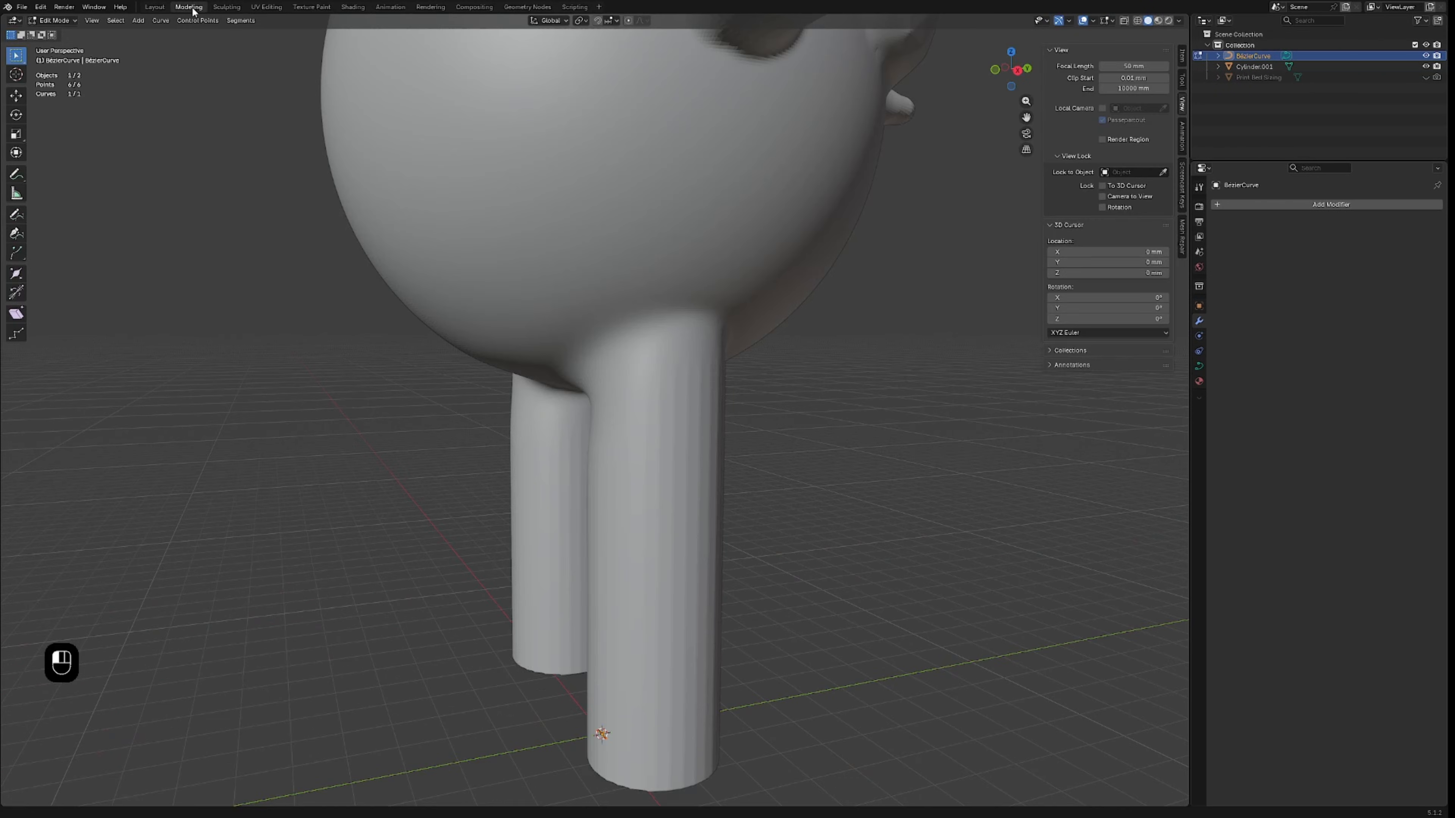
middle_drag(802, 510, 580, 505)
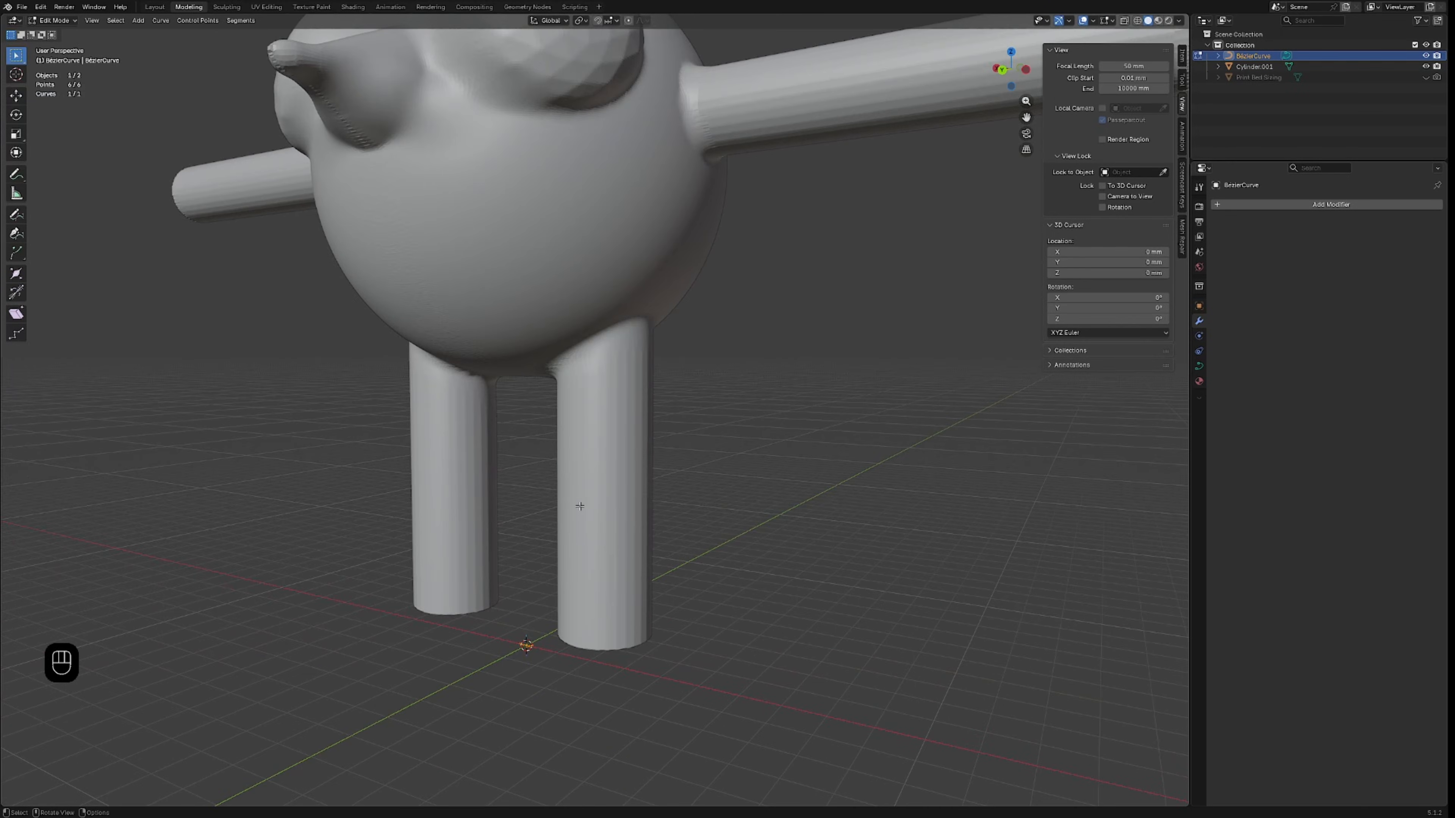
key(Delete)
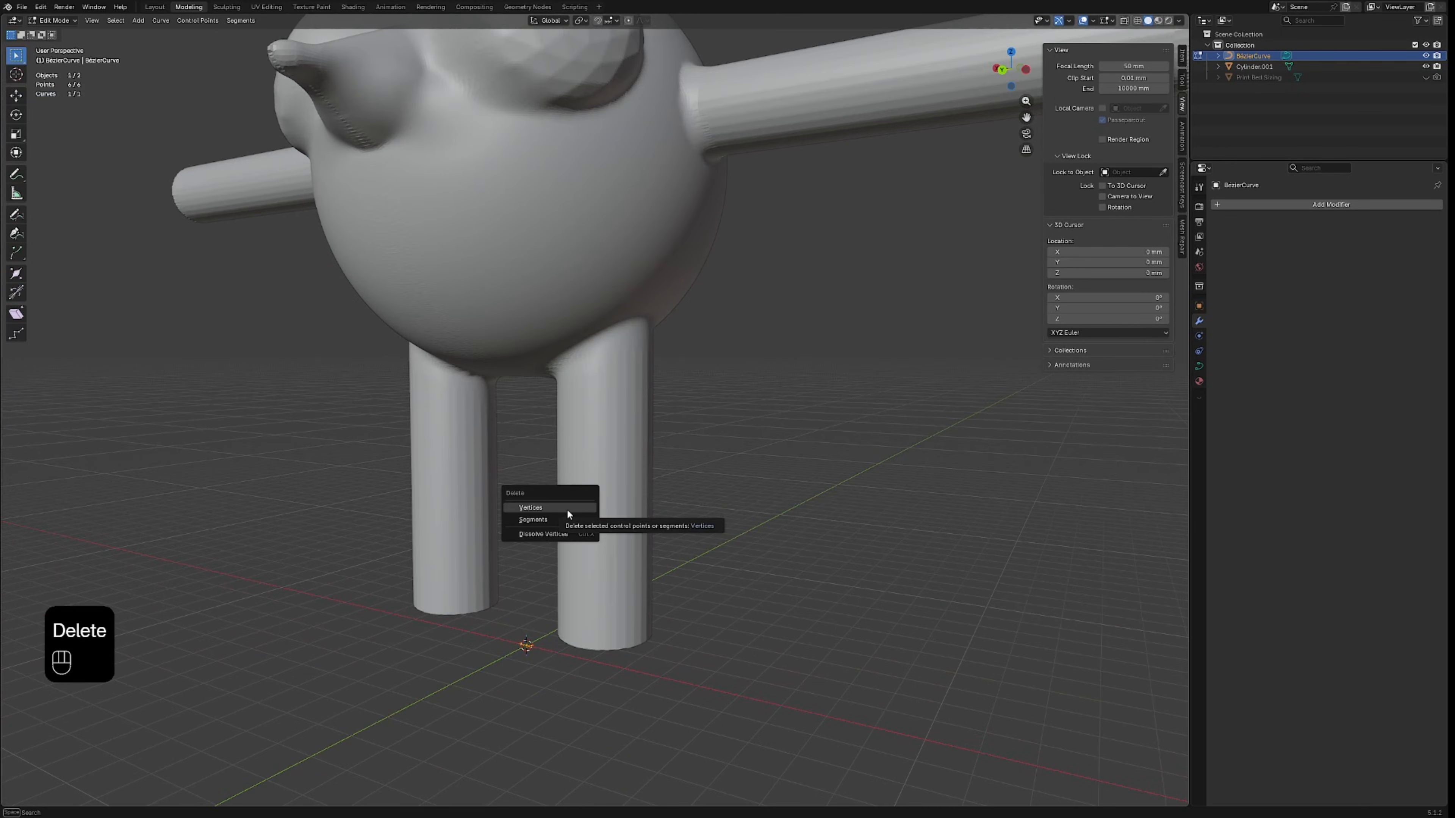
click(567, 508)
middle_drag(567, 509, 651, 596)
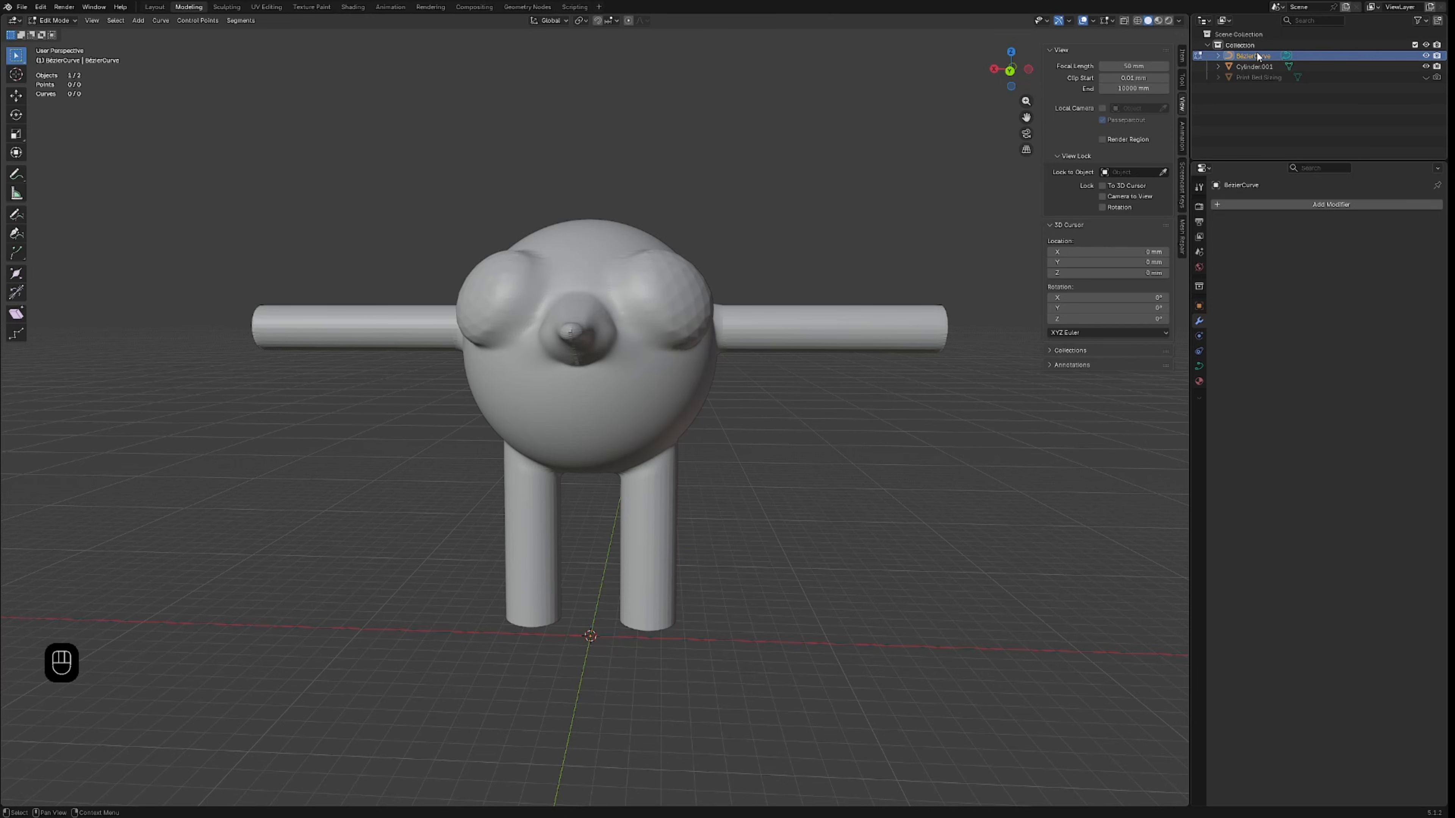
Step: Activate the curve Draw tool facing the character and set its projection depth to Surface
middle_drag(982, 206, 767, 390)
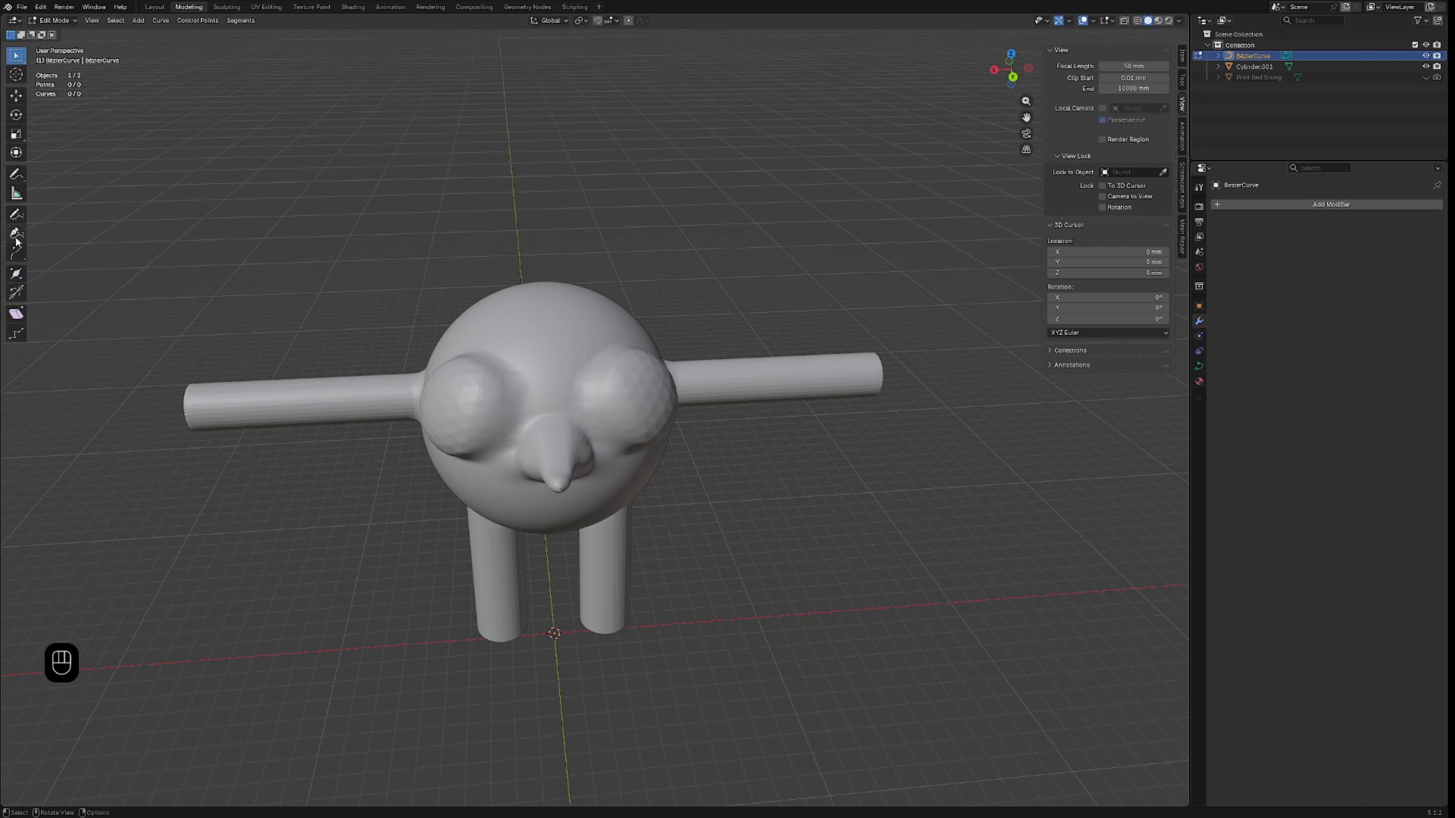
middle_drag(326, 351, 313, 335)
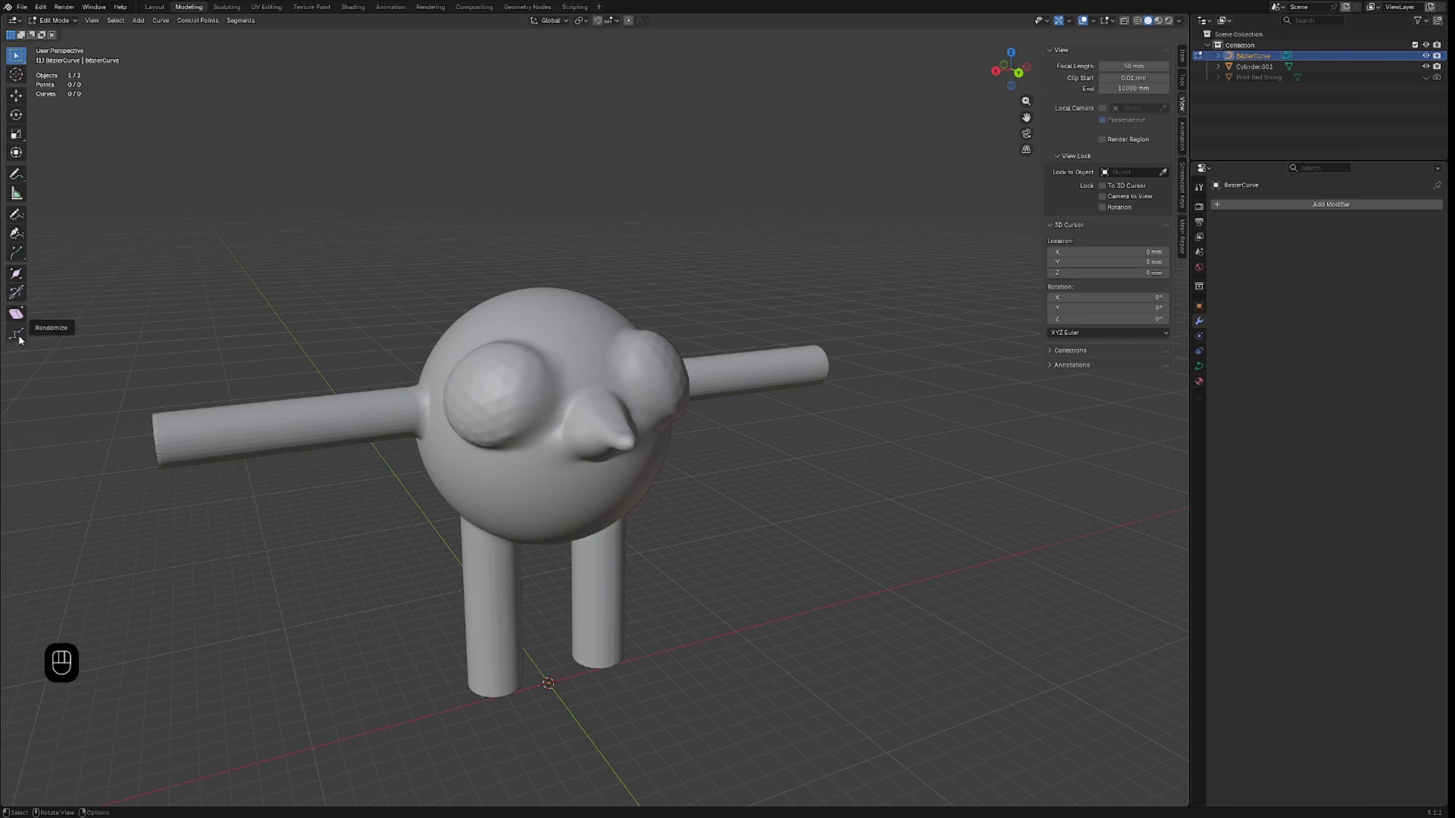
middle_drag(40, 286, 75, 215)
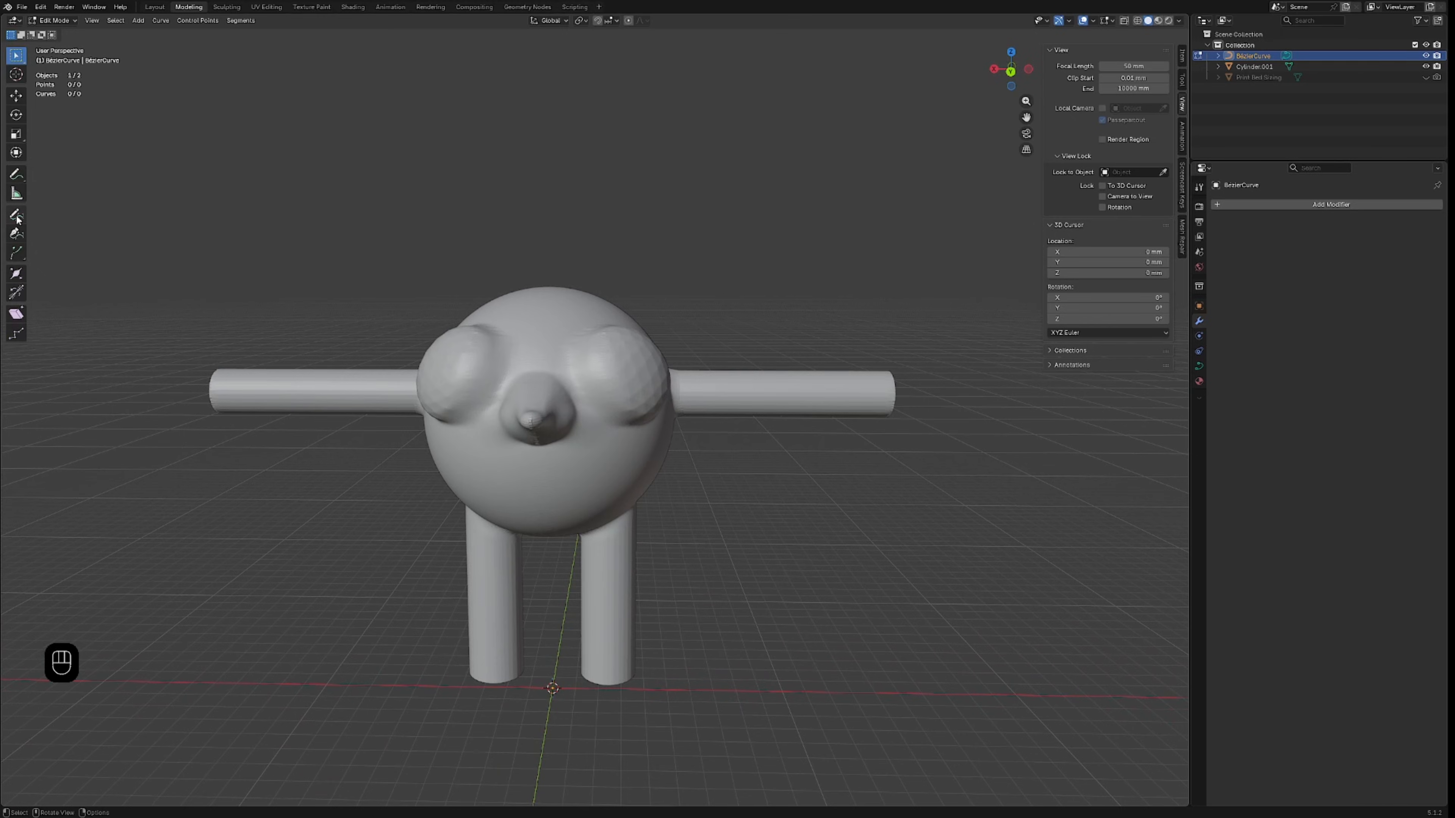
click(1009, 73)
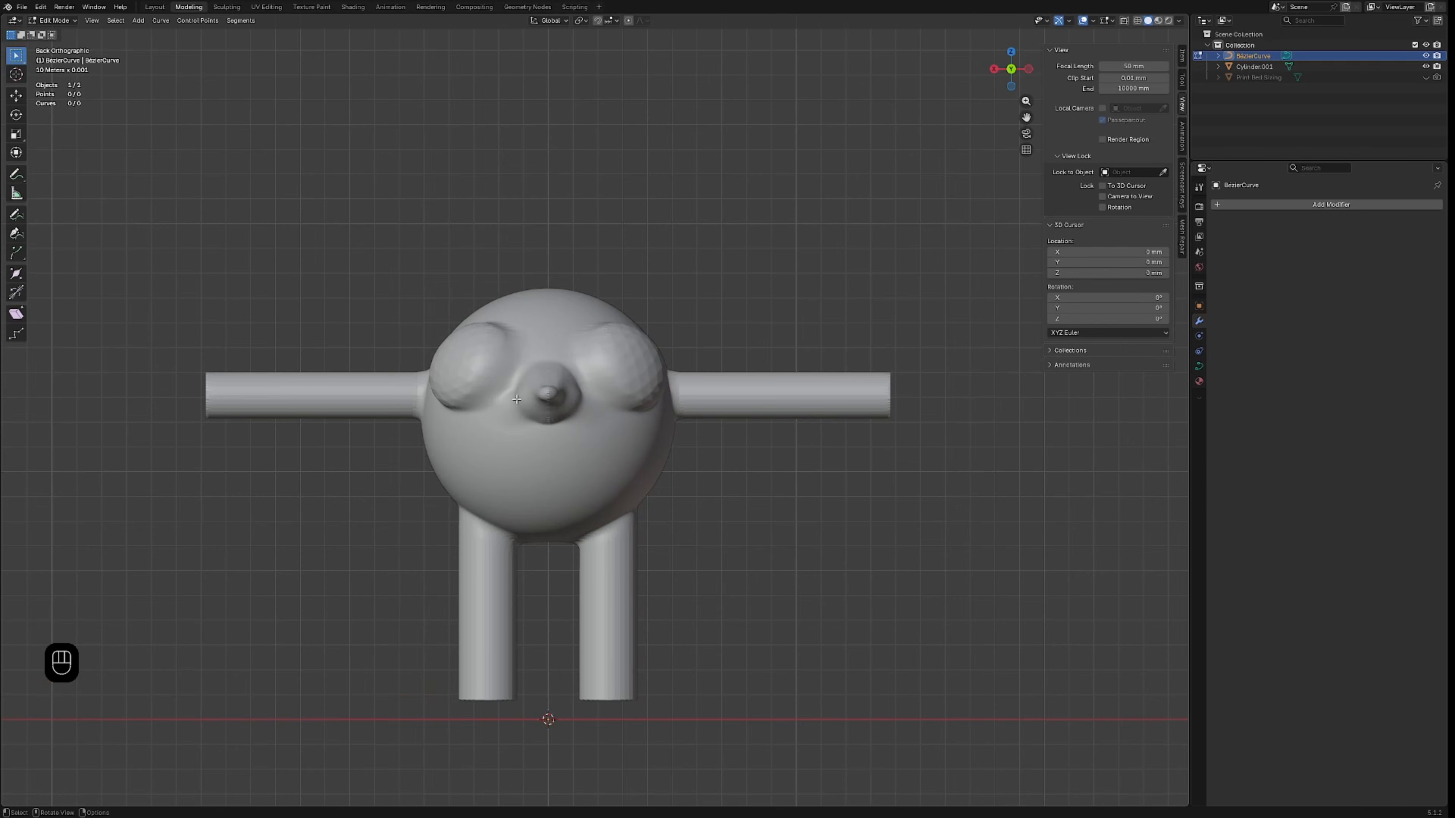
click(16, 214)
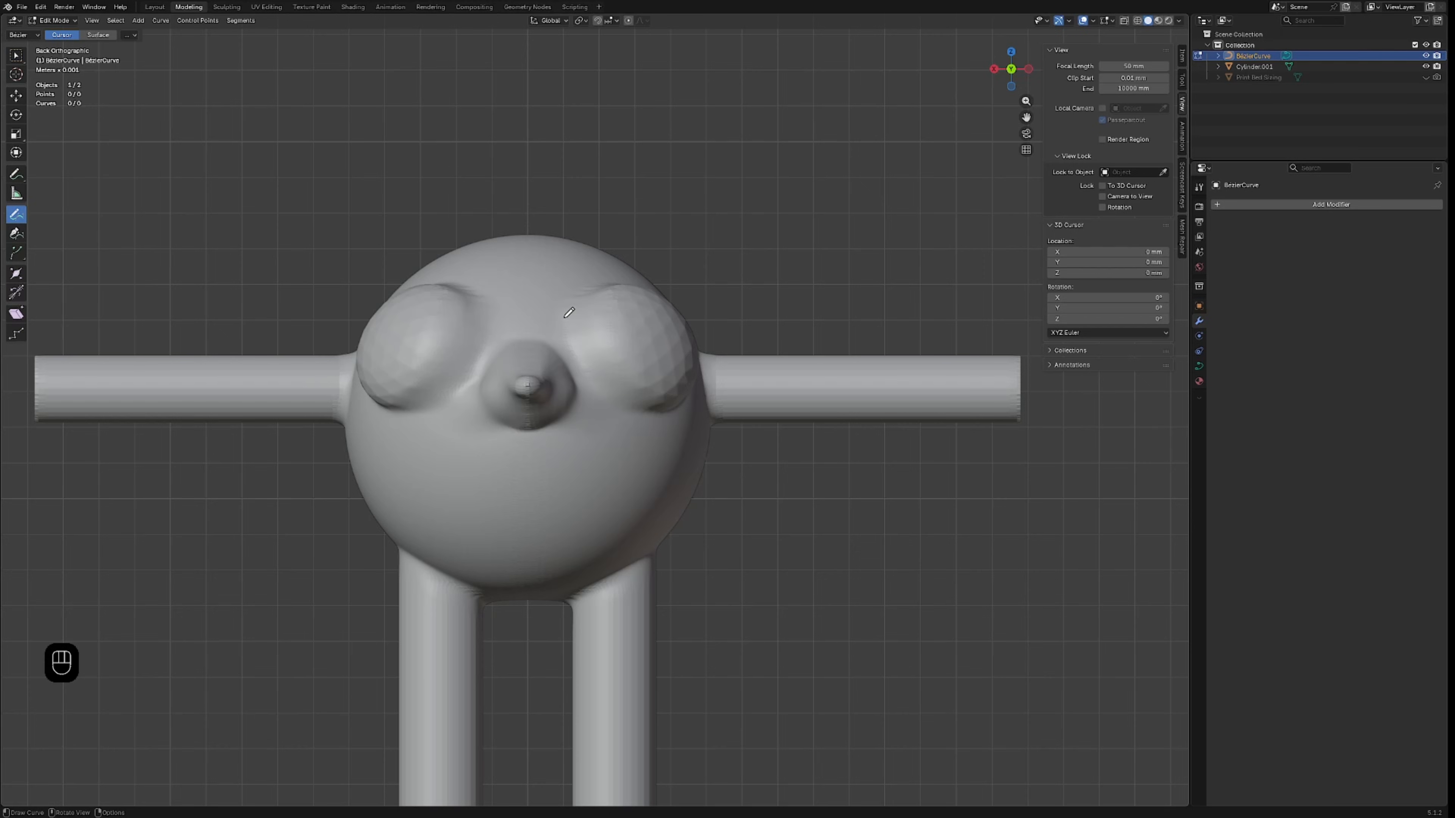
middle_drag(683, 264, 632, 334)
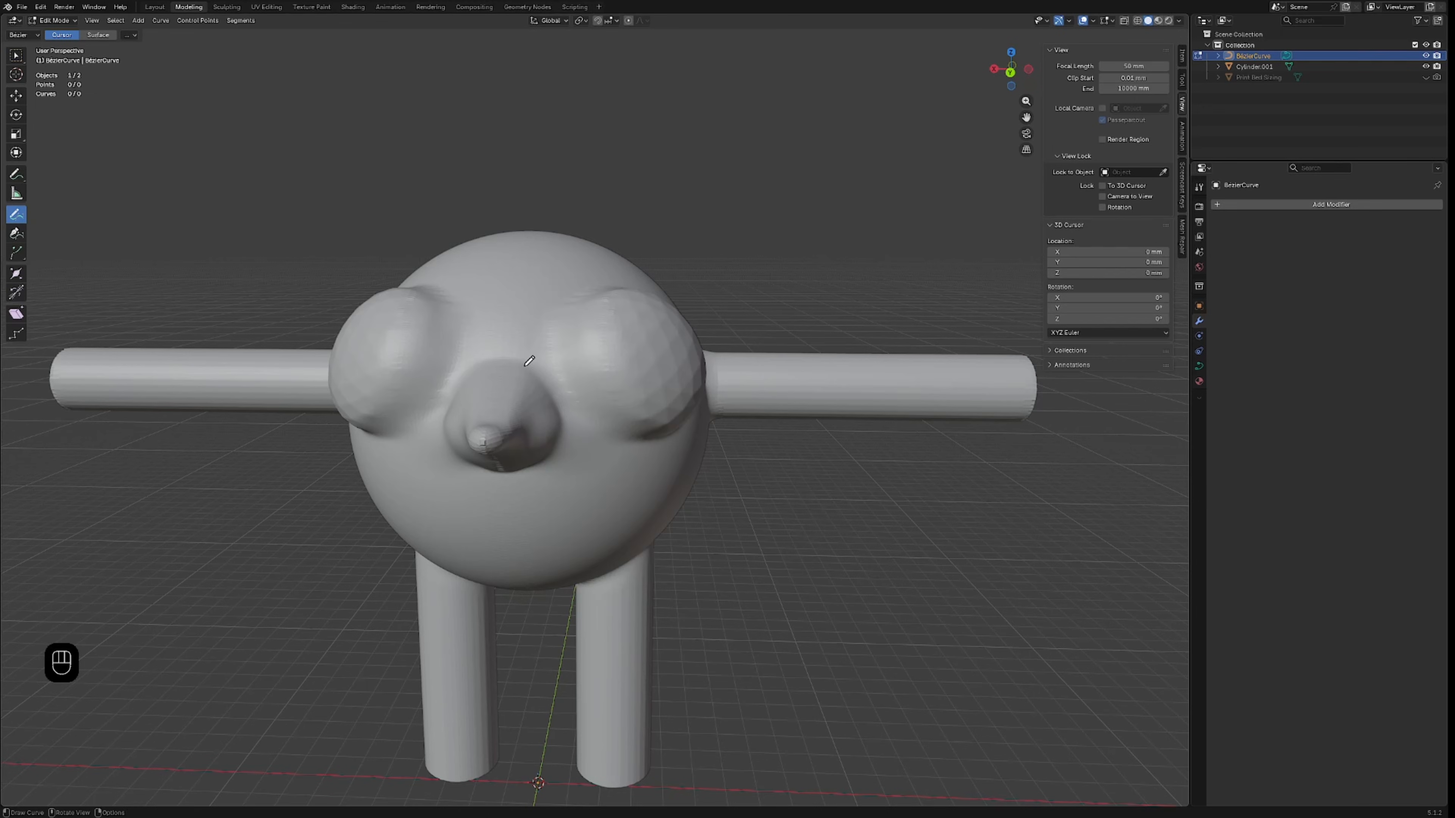
click(106, 35)
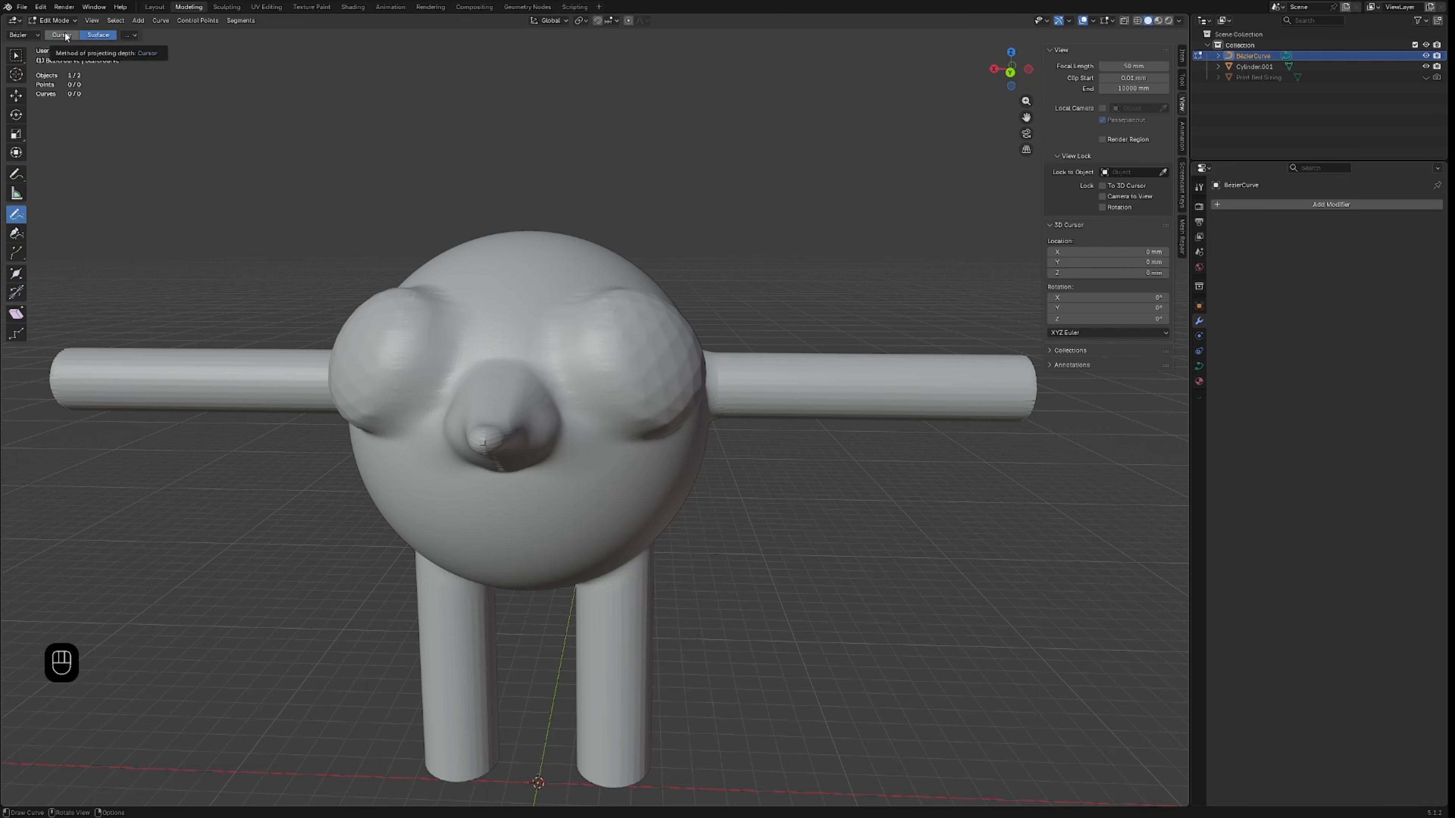
Step: Check the Draw tool's curve options and its available fitting methods, keeping Refit selected
click(131, 37)
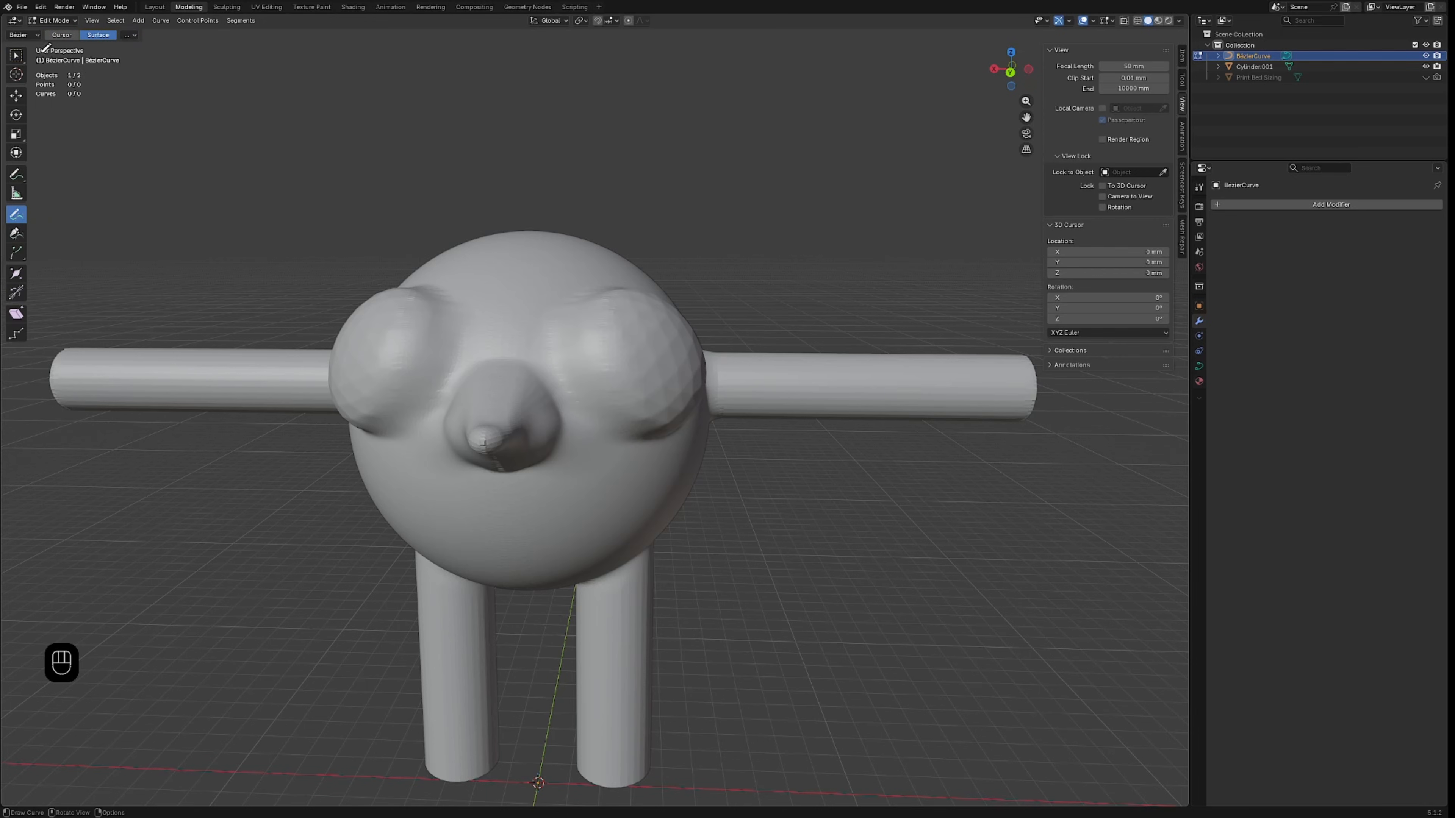
click(129, 36)
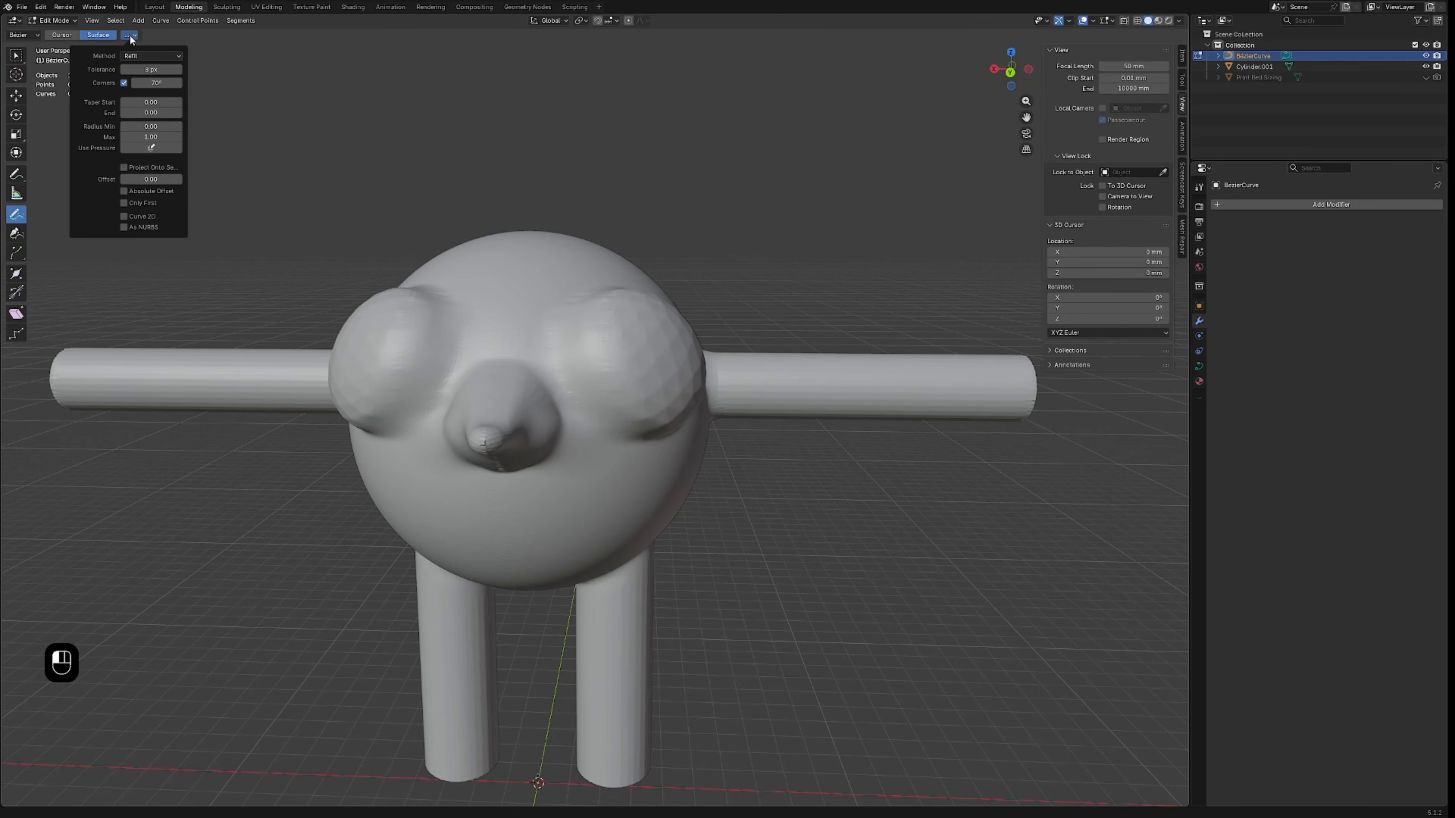
click(138, 56)
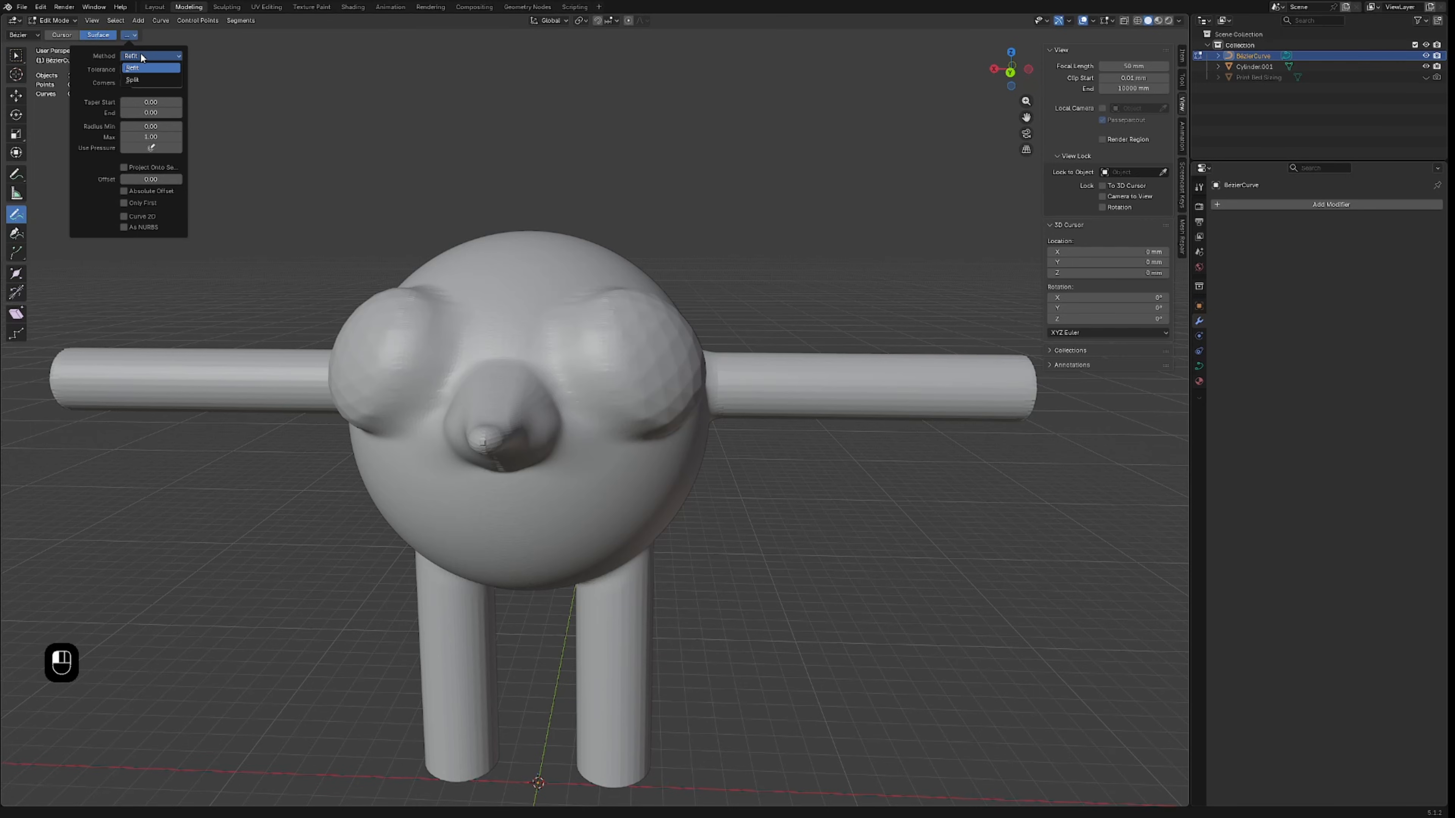
click(144, 56)
click(142, 67)
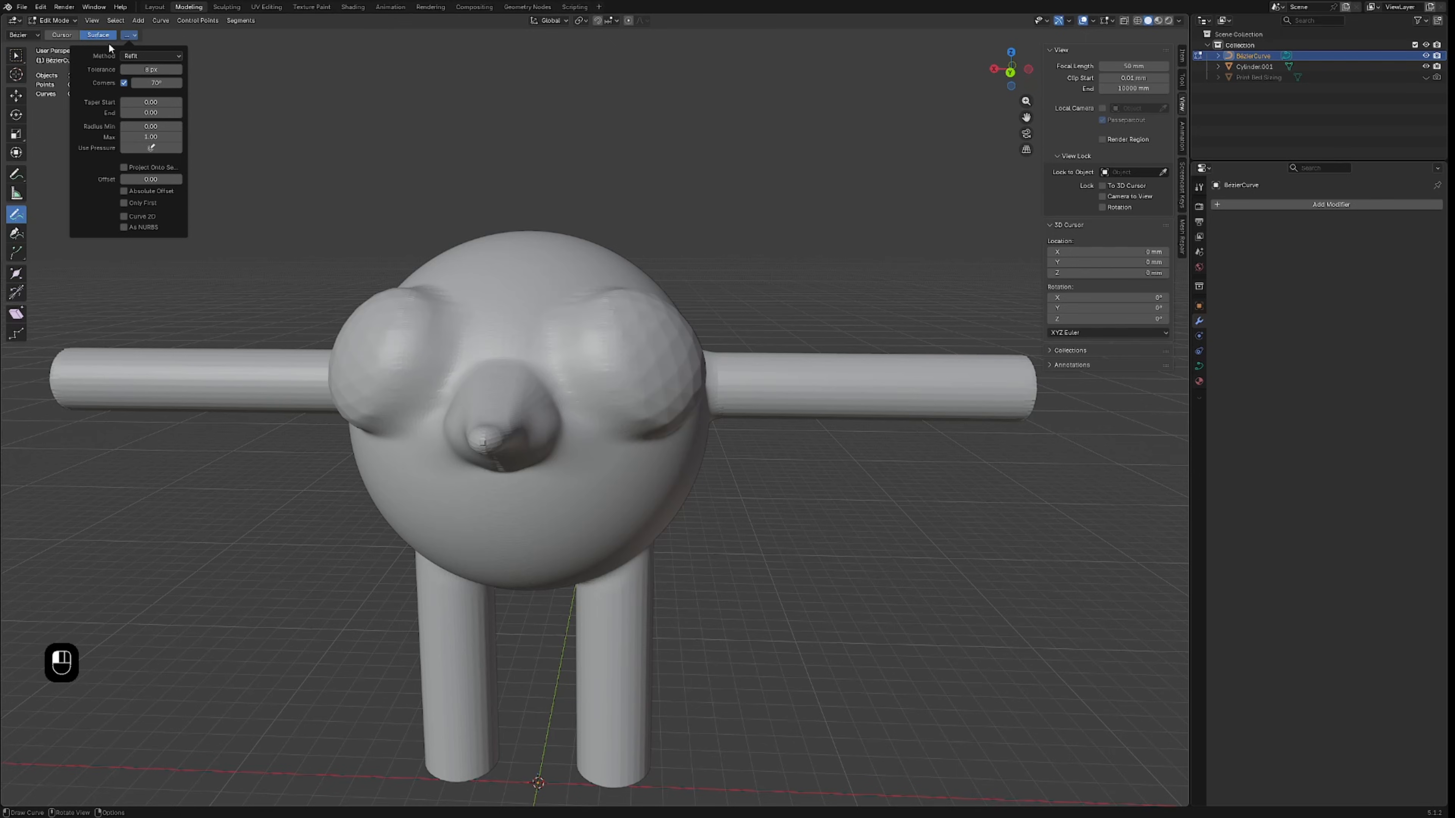
Step: Draw a freehand loop on the head's surface, running from above the nose over the crown and back
mouse_move(666, 270)
middle_down()
mouse_move(672, 308)
mouse_move(630, 309)
mouse_move(704, 344)
mouse_move(824, 348)
mouse_move(805, 319)
mouse_move(713, 356)
mouse_move(675, 418)
middle_up()
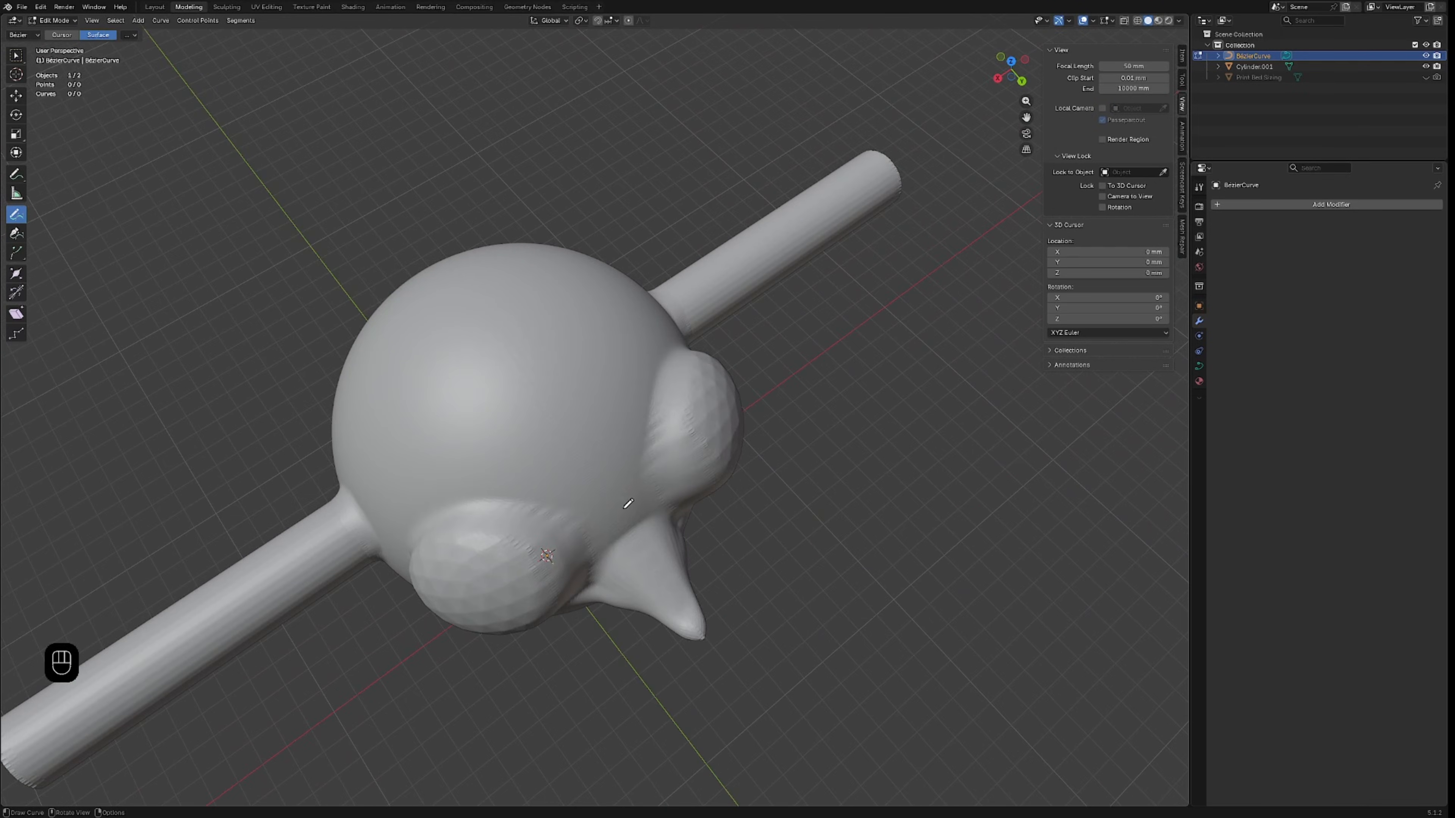
mouse_move(619, 509)
mouse_down()
mouse_move(623, 448)
mouse_move(560, 316)
mouse_move(519, 287)
mouse_move(455, 277)
mouse_move(440, 311)
mouse_move(452, 353)
mouse_move(504, 420)
mouse_move(619, 500)
mouse_up()
mouse_move(619, 500)
middle_down()
mouse_move(447, 397)
mouse_move(409, 432)
mouse_move(505, 474)
mouse_move(500, 427)
middle_up()
scroll(506, 473, up, 4)
Step: Raise the whole drawn curve slightly along Z with the Move tool, then deselect it
click(17, 97)
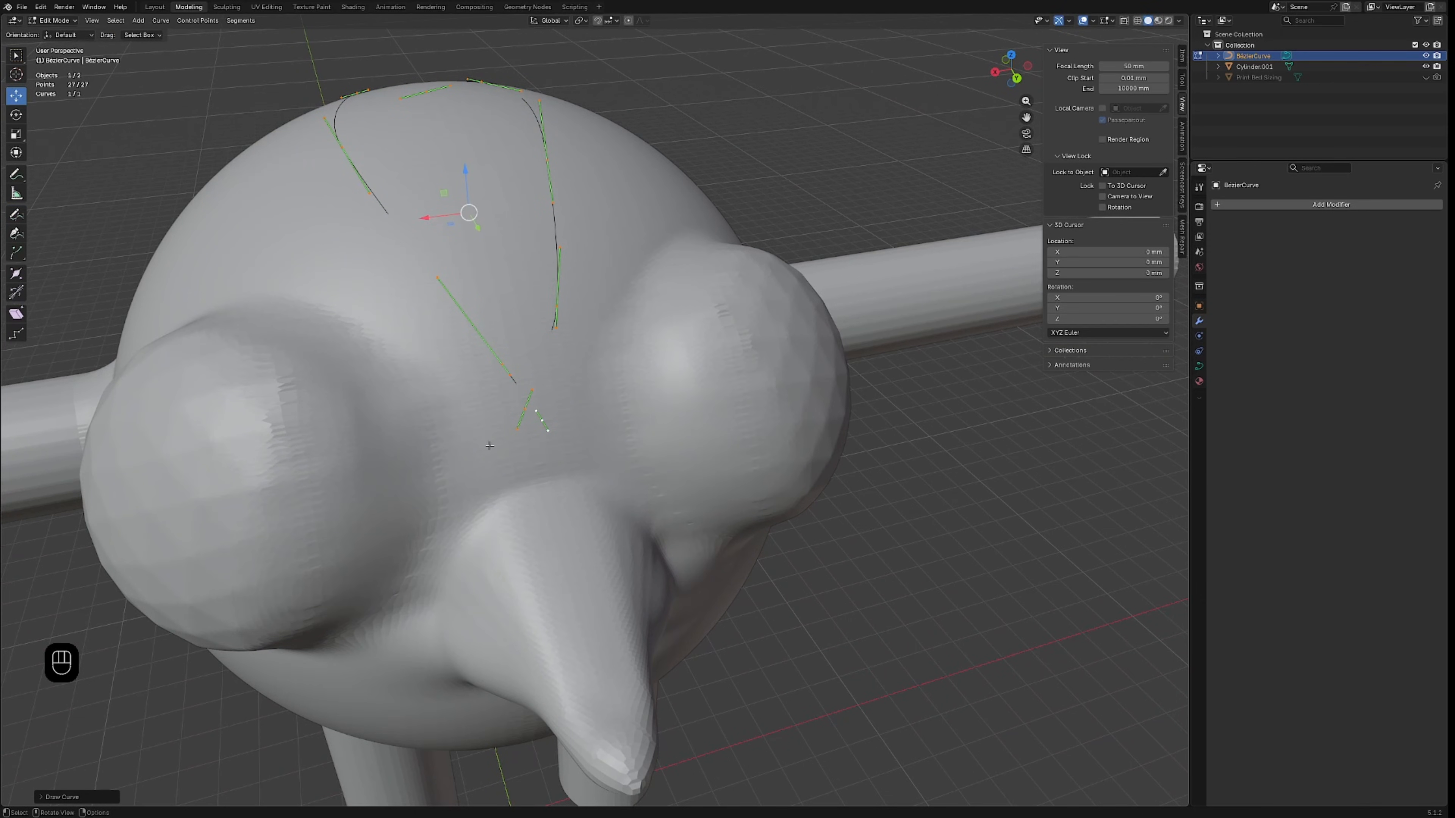
drag(467, 169, 466, 163)
middle_drag(566, 249, 611, 244)
click(691, 159)
Step: Move the curve's two end points above the nose so that they line up more closely
middle_drag(691, 159, 444, 326)
click(444, 326)
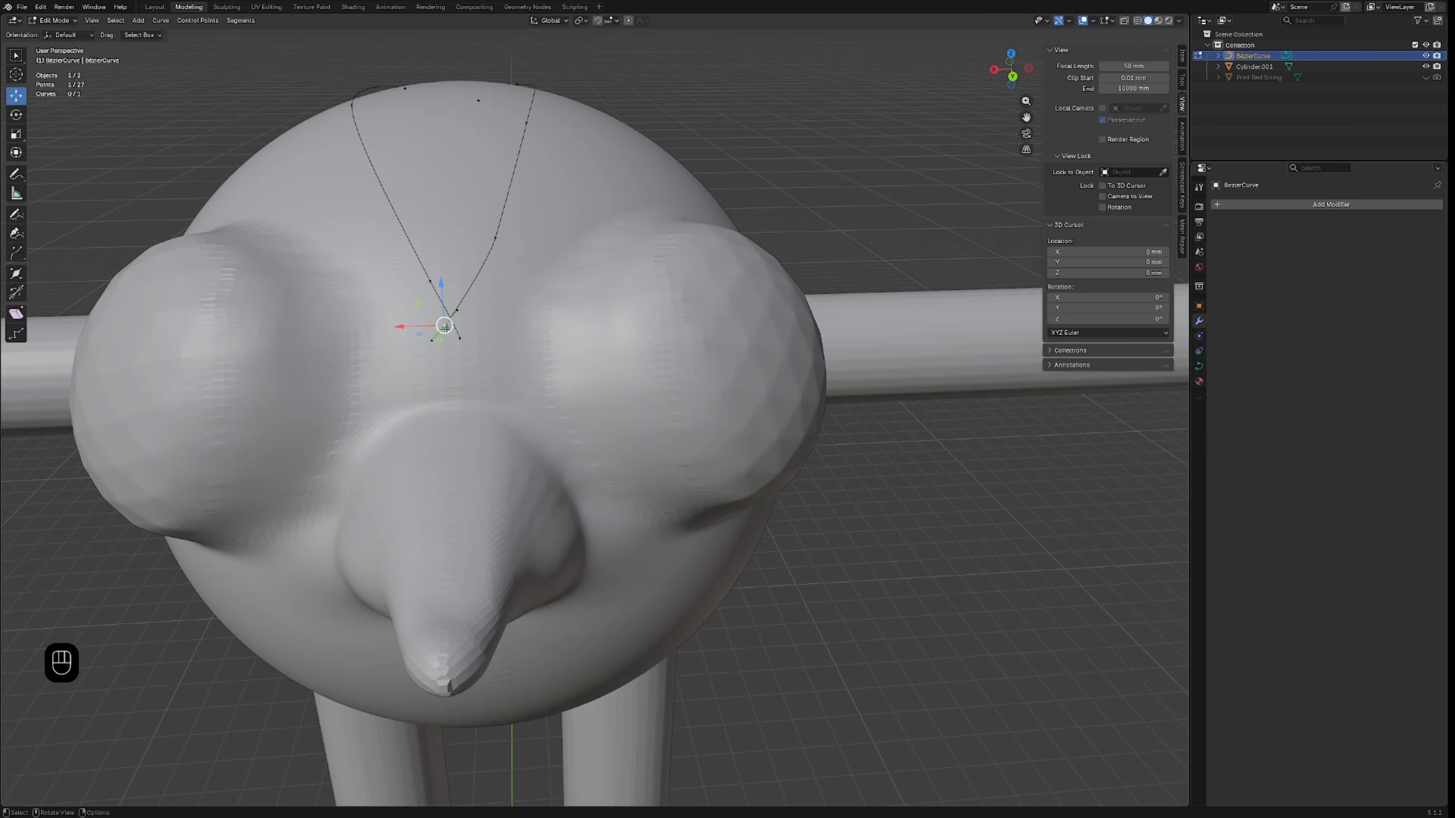
mouse_move(408, 327)
mouse_down()
mouse_move(432, 325)
mouse_move(399, 339)
mouse_up()
click(456, 341)
click(458, 337)
middle_drag(445, 298, 651, 494)
drag(651, 497, 602, 494)
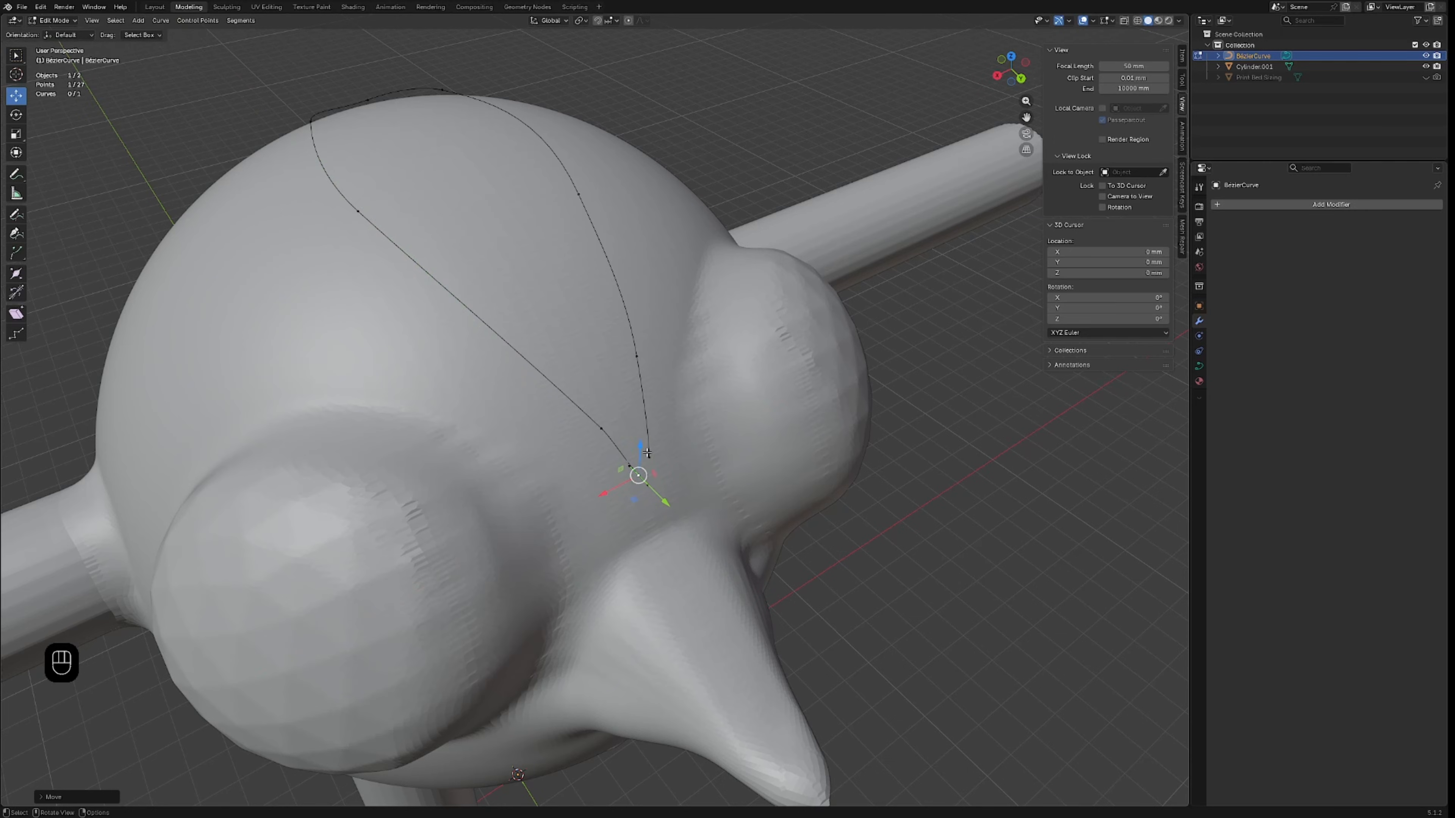
Step: Select both end points above the nose and make a segment between them
shift+click(654, 459)
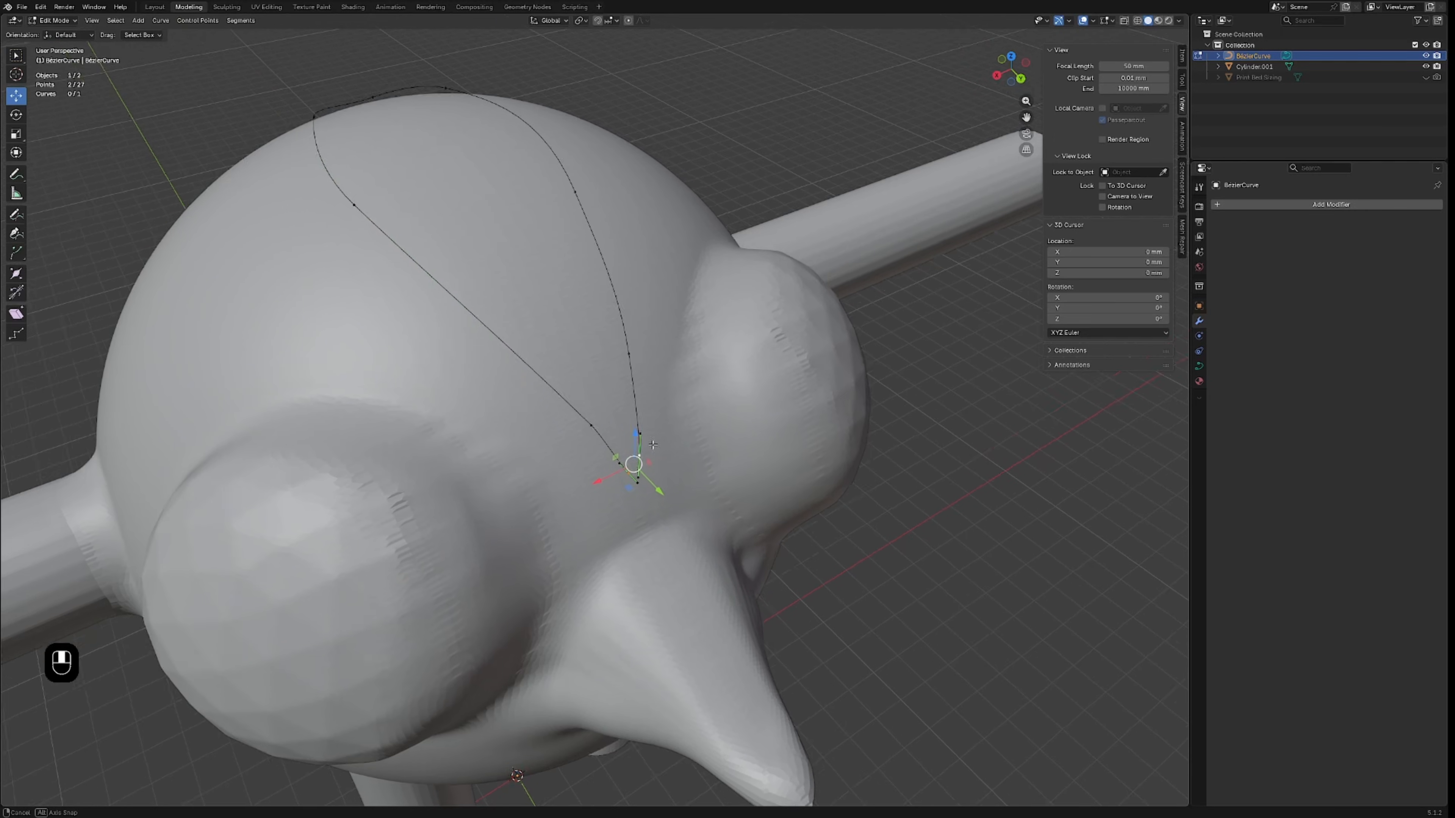
middle_drag(654, 460, 620, 425)
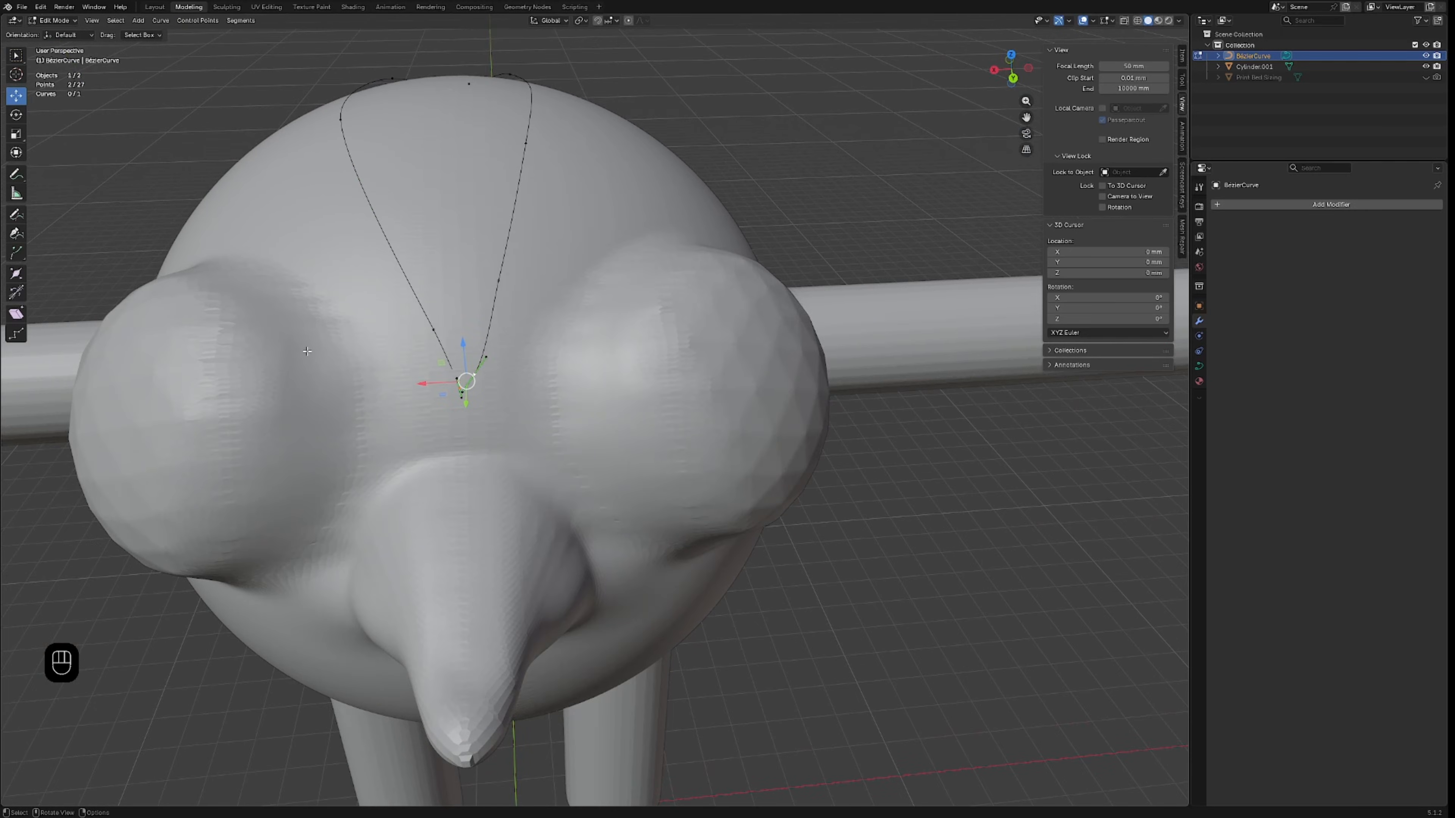
key(f)
middle_drag(306, 351, 621, 408)
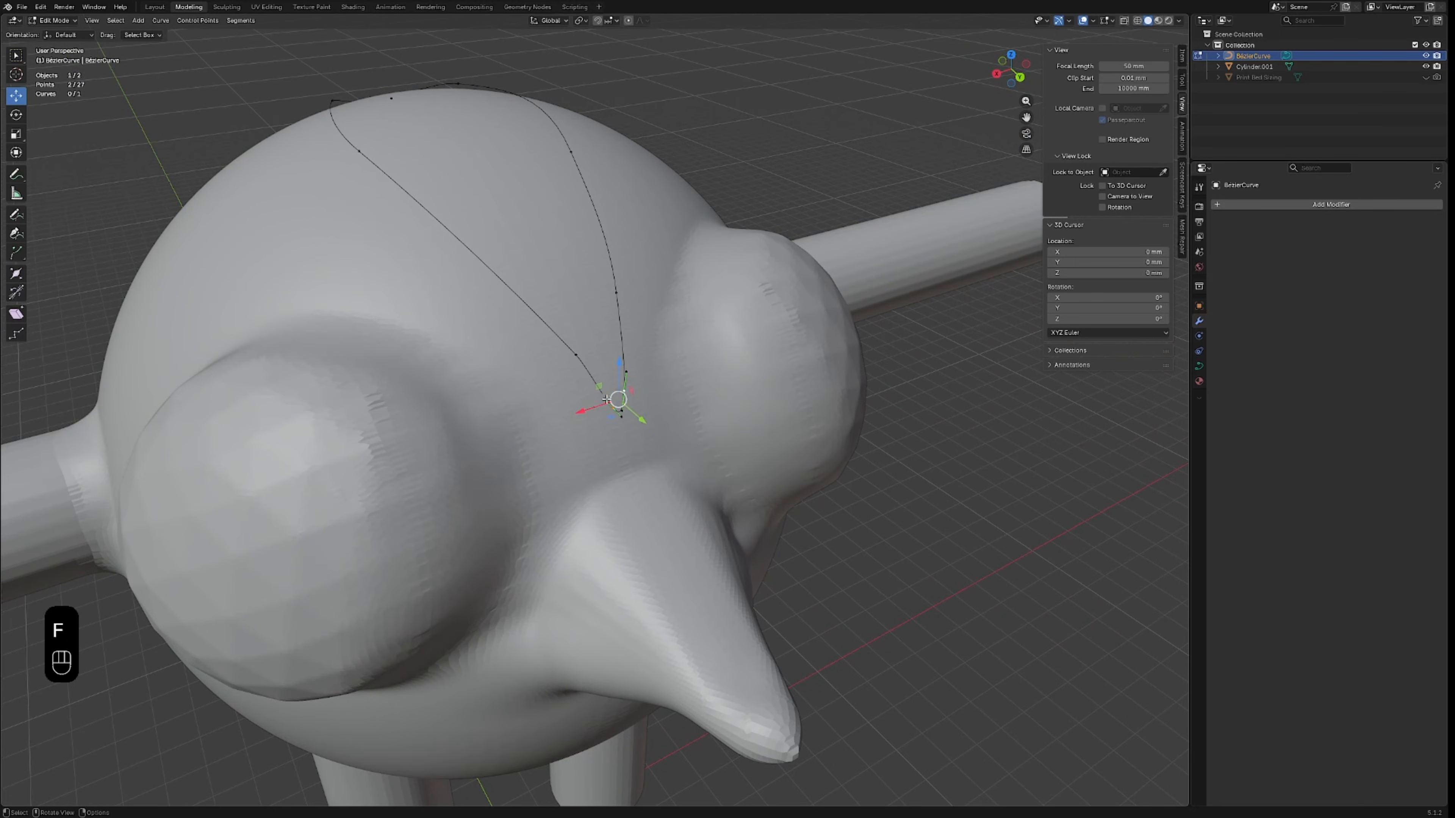
click(633, 406)
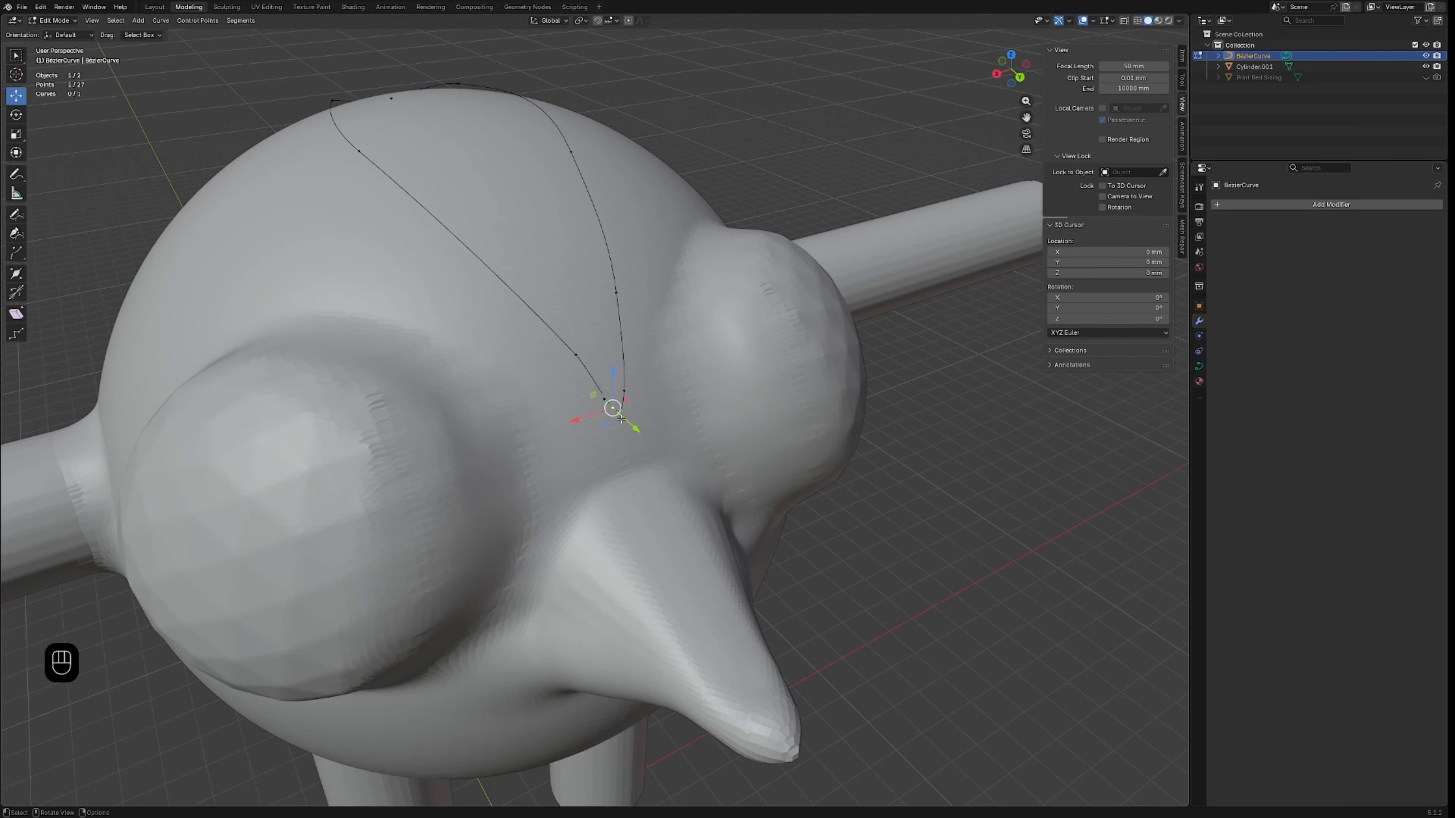
middle_drag(654, 412, 508, 406)
drag(456, 408, 506, 489)
scroll(406, 438, up, 4)
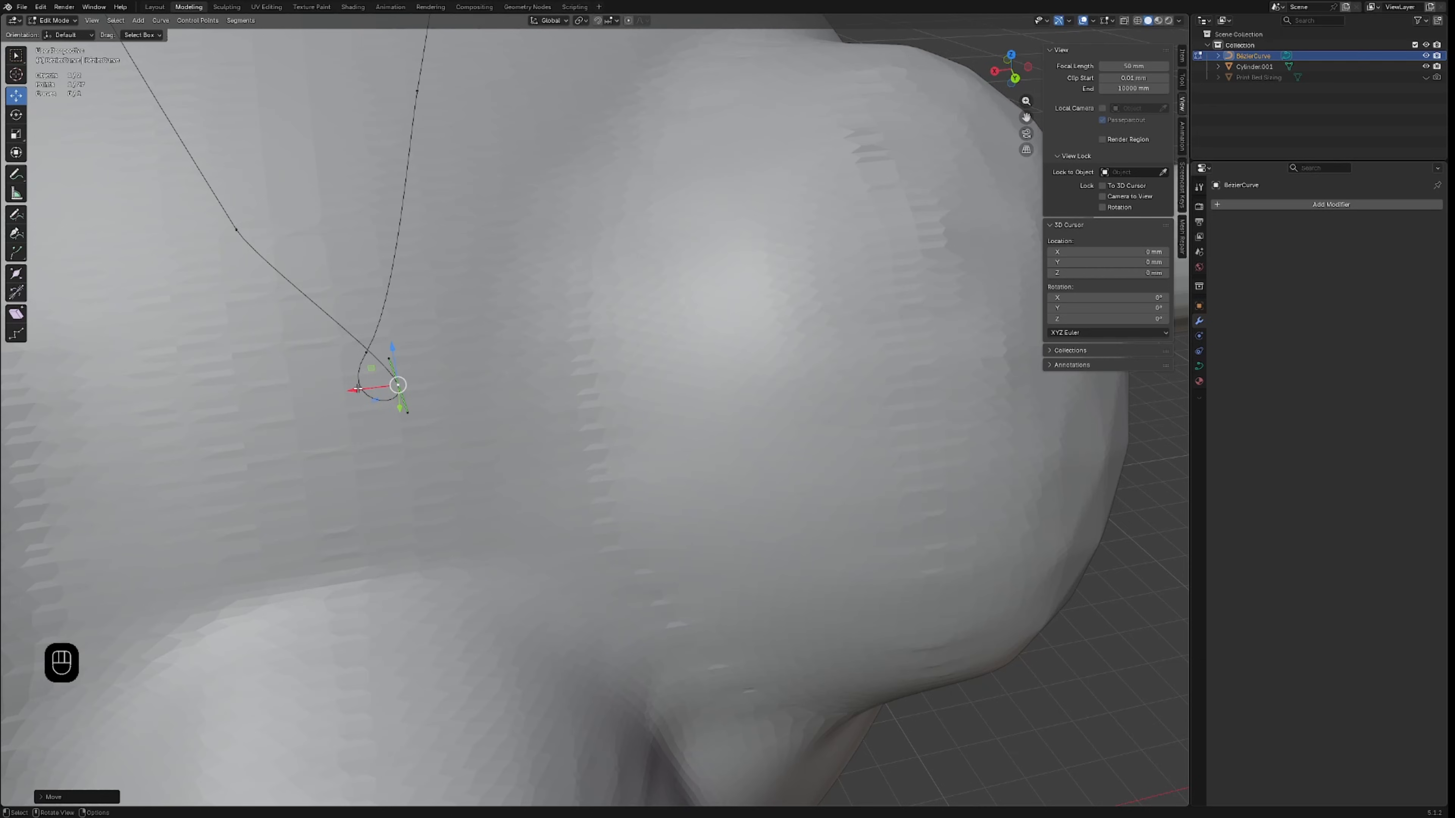
drag(357, 390, 315, 404)
key(ctrl+z)
key(ctrl+z)
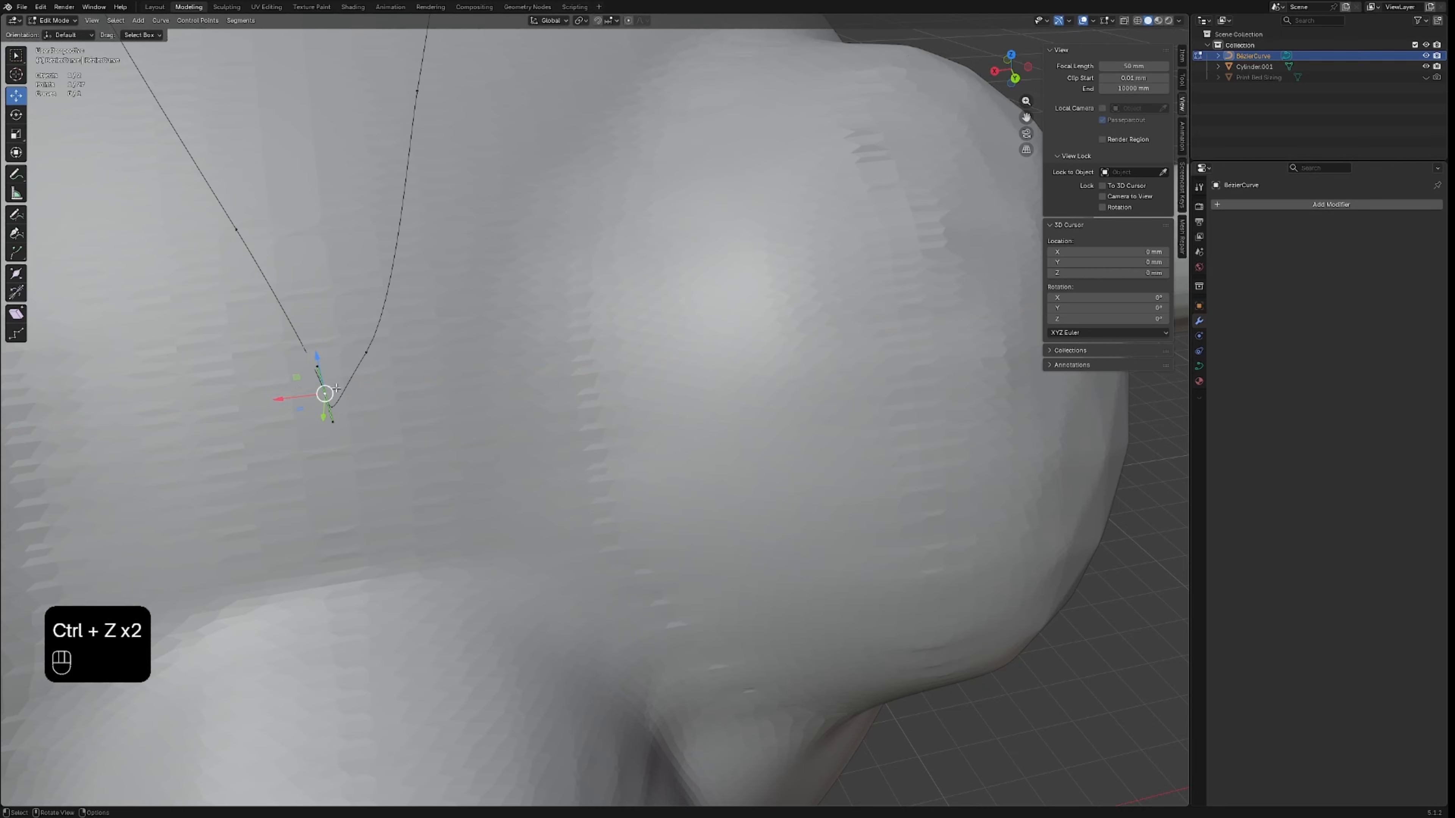
Step: Select the control point at the loop's lowest tip above the nose and move it to refine the tip
click(367, 353)
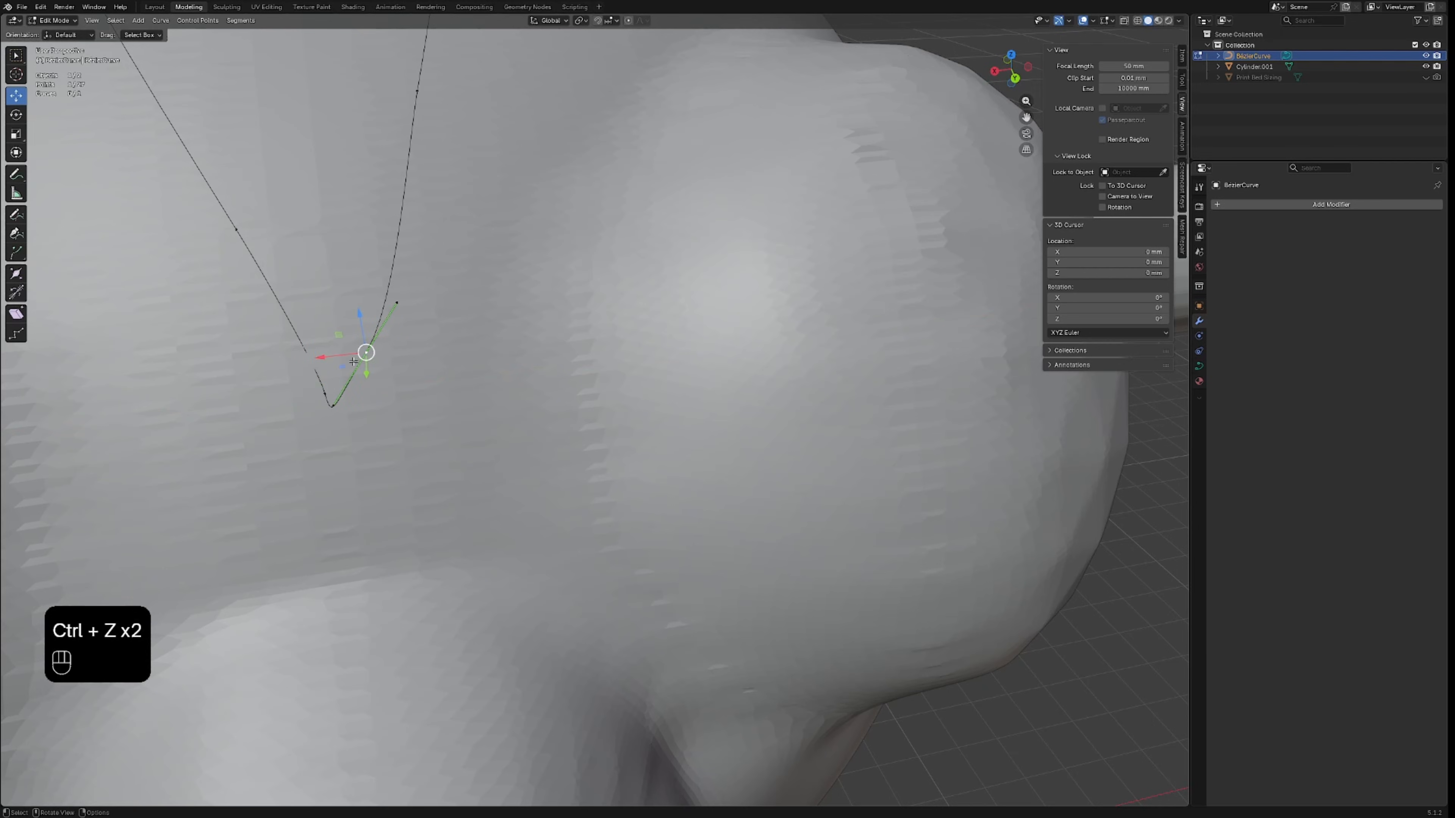
click(333, 405)
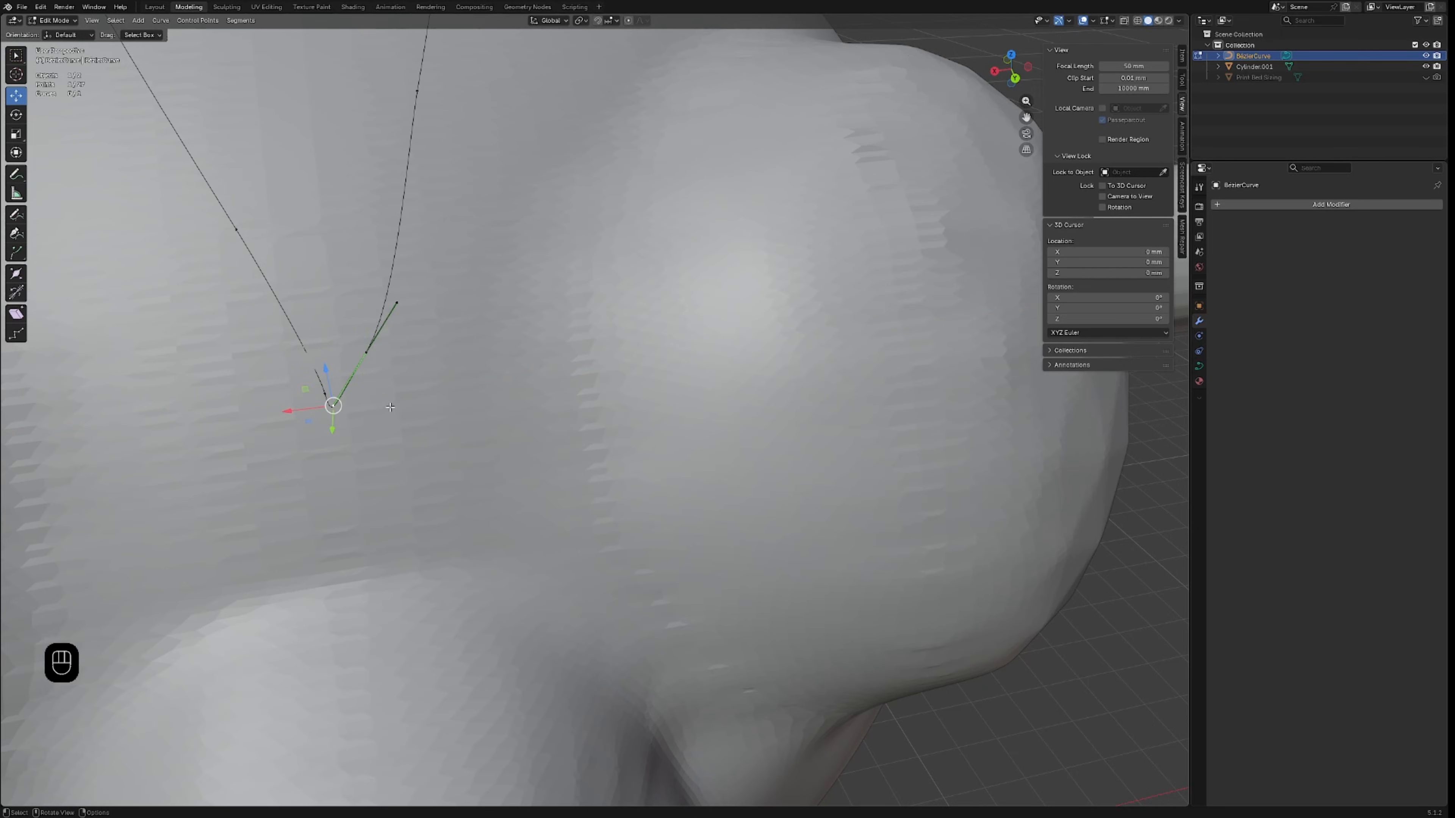
shift+middle_drag(393, 405, 465, 425)
middle_drag(486, 474, 455, 461)
middle_drag(150, 243, 120, 164)
drag(126, 171, 141, 209)
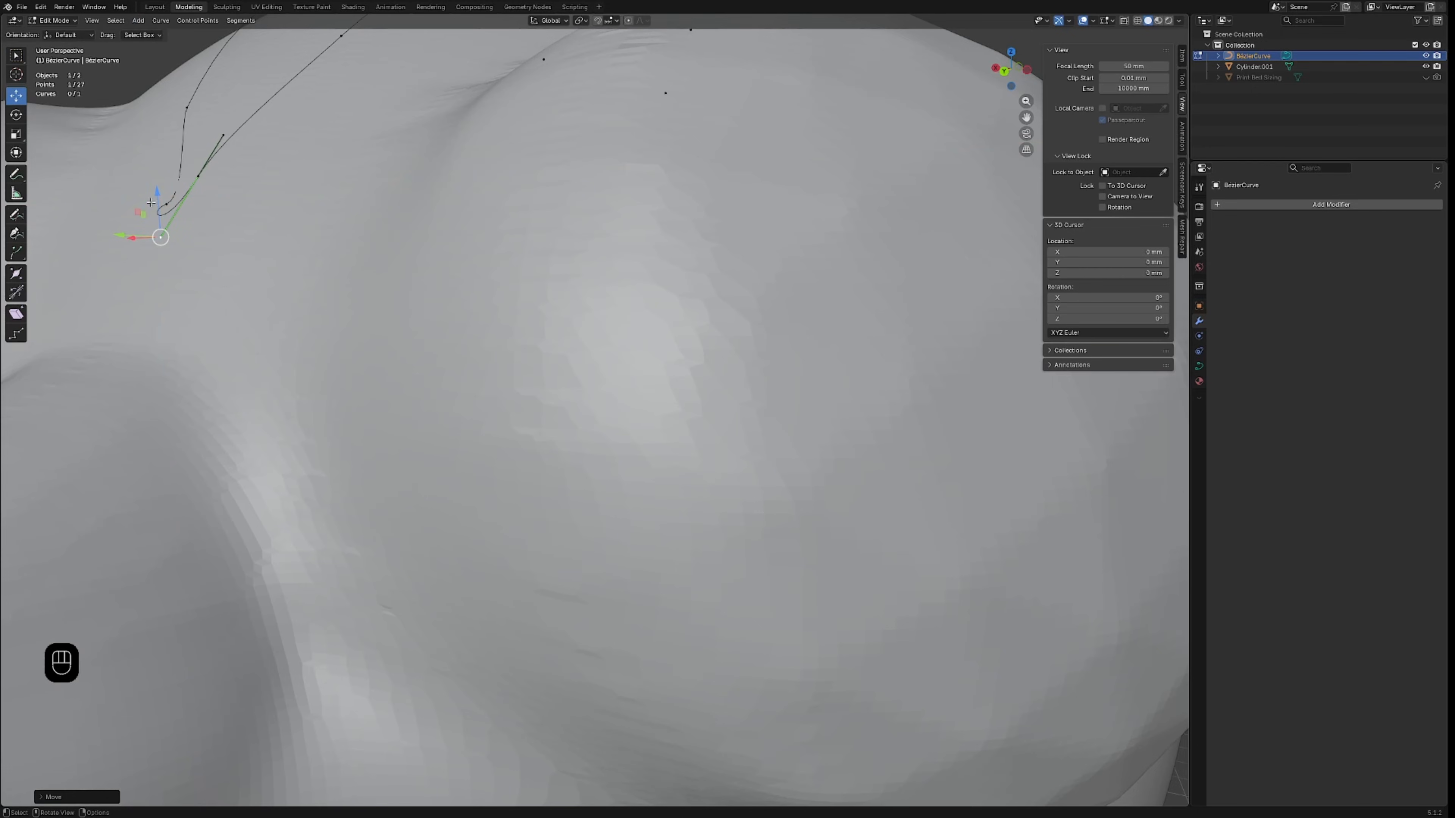
middle_drag(227, 205, 262, 229)
Step: Raise another control point of the loop slightly along Z, and select all of the curve's points
click(420, 406)
middle_drag(574, 420, 625, 420)
click(1000, 393)
shift+middle_drag(870, 357, 584, 441)
drag(774, 335, 780, 302)
scroll(808, 308, down, 4)
middle_drag(809, 309, 708, 361)
shift+middle_drag(564, 189, 690, 367)
middle_drag(690, 367, 778, 326)
click(740, 224)
middle_drag(741, 223, 488, 237)
key(a)
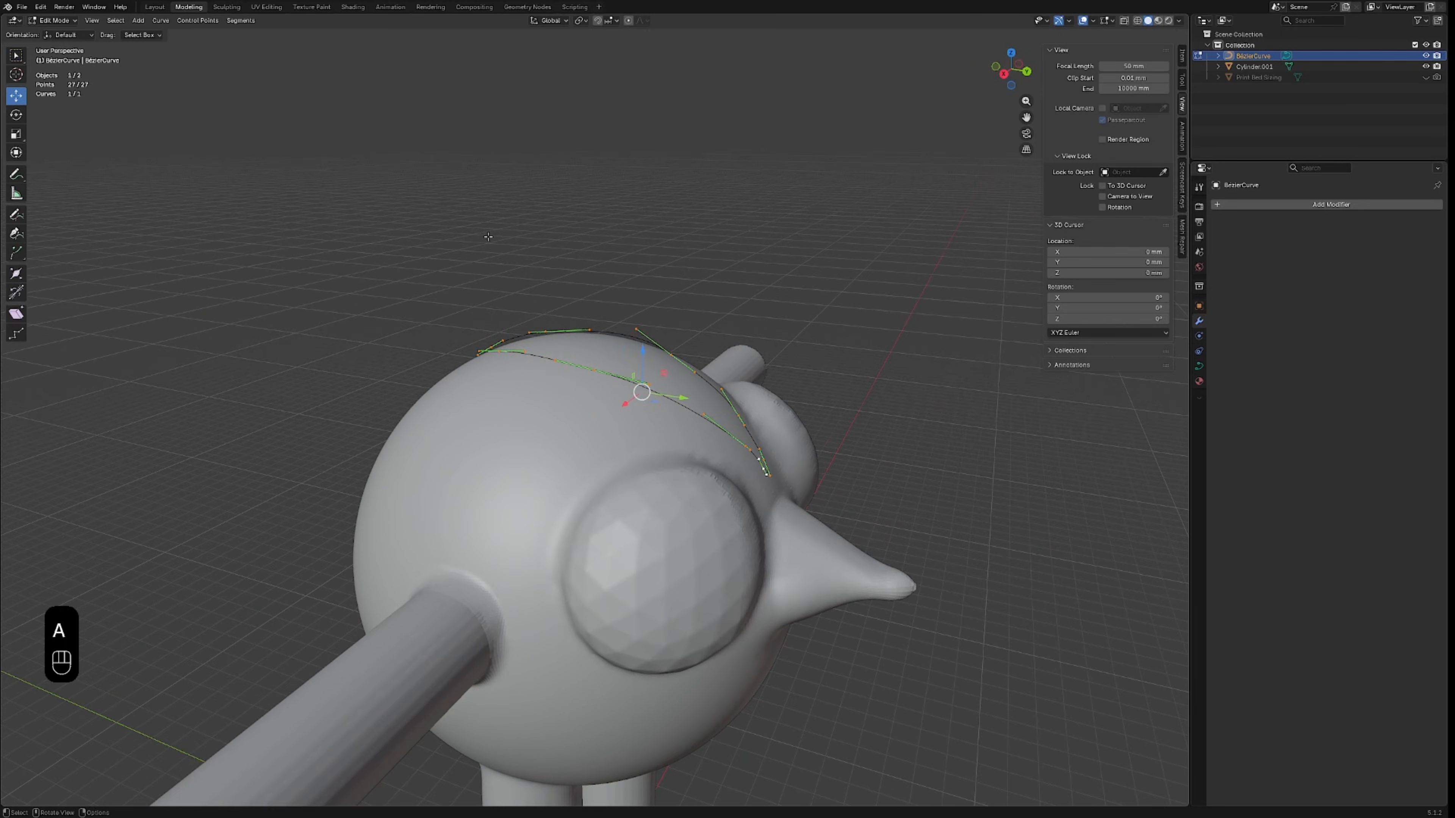
Step: Switch to the Layout workspace and set the curve's origin to its geometry
click(155, 7)
scroll(639, 238, up, 3)
shift+middle_drag(639, 239, 623, 277)
right_click(623, 278)
mouse_move(629, 367)
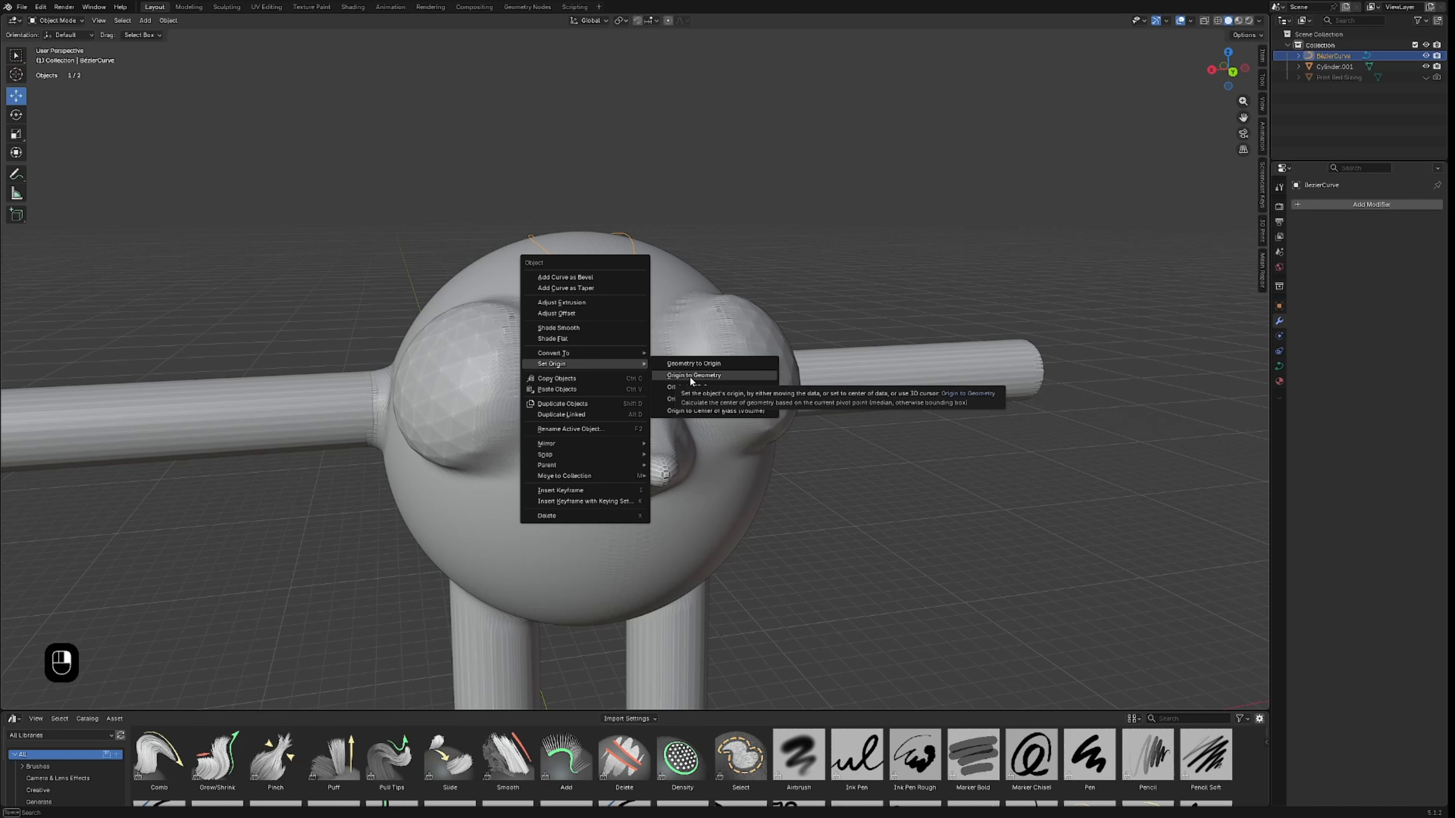
click(691, 375)
Step: Convert the Bézier curve to a mesh
middle_drag(691, 378, 625, 354)
scroll(603, 335, up, 3)
scroll(631, 425, up, 3)
right_click(631, 341)
mouse_move(630, 340)
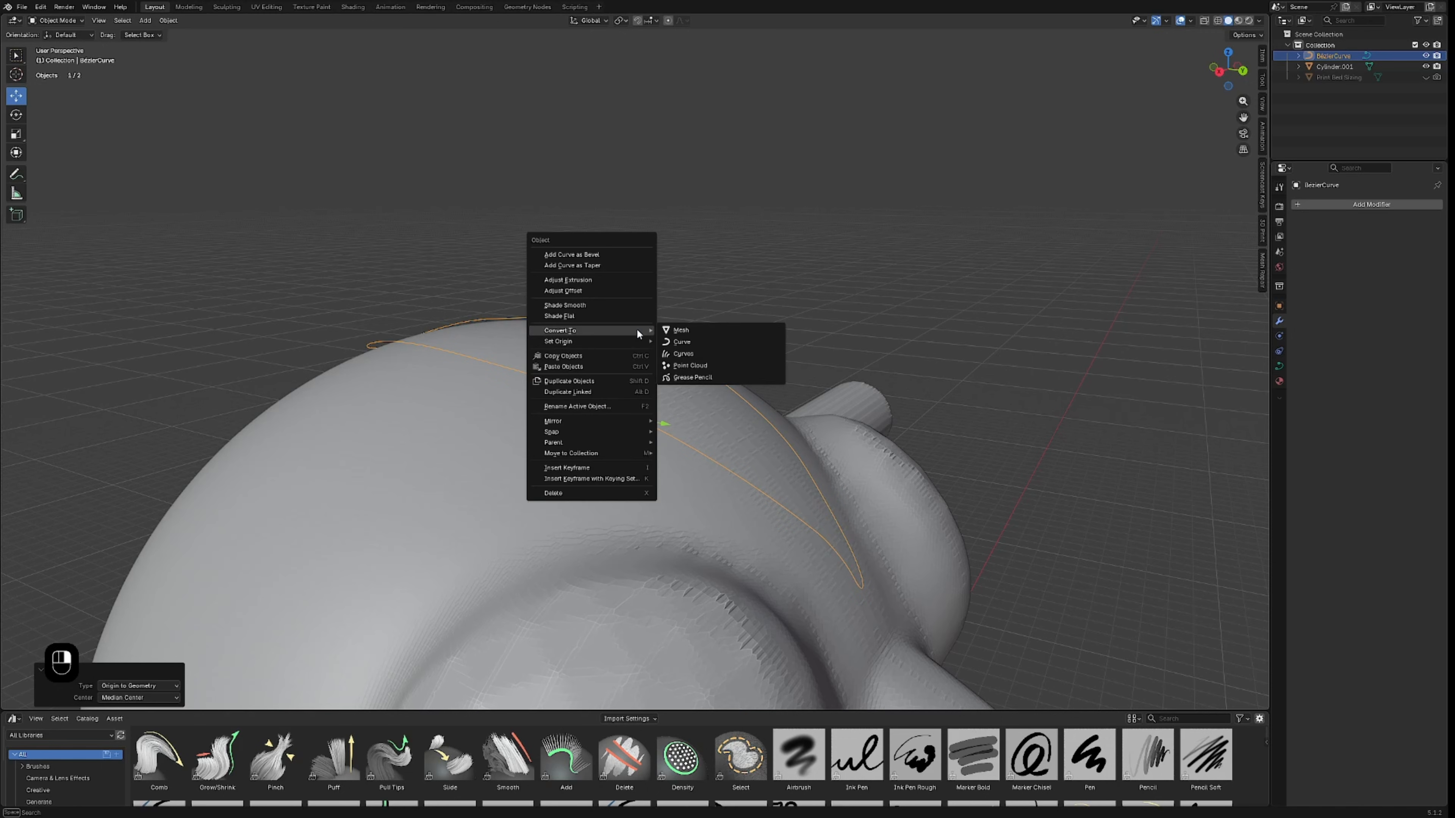
click(676, 332)
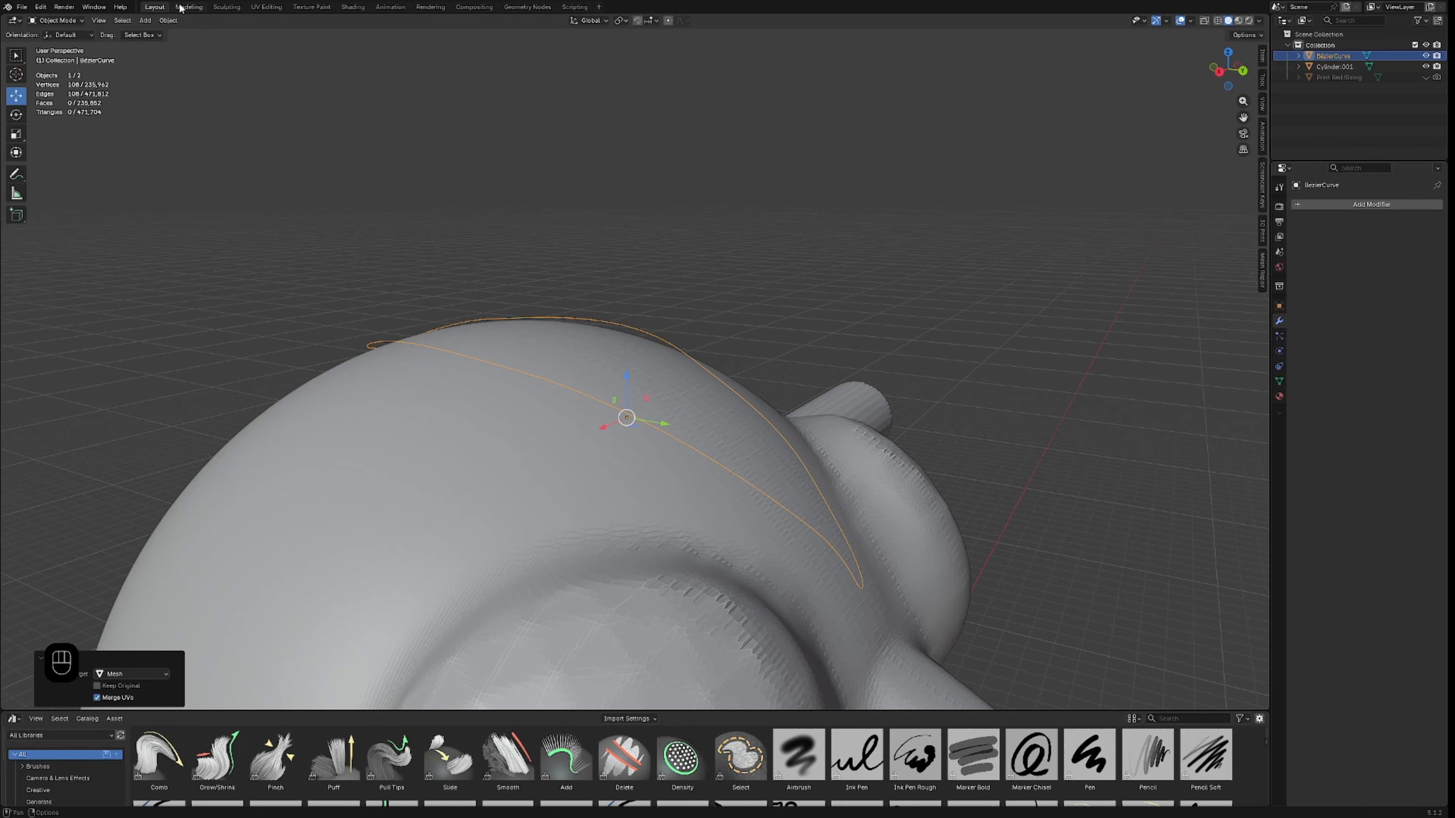
Step: Return to the Modeling workspace and select all vertices of the converted loop
click(188, 7)
middle_drag(447, 338, 877, 367)
scroll(458, 355, up, 3)
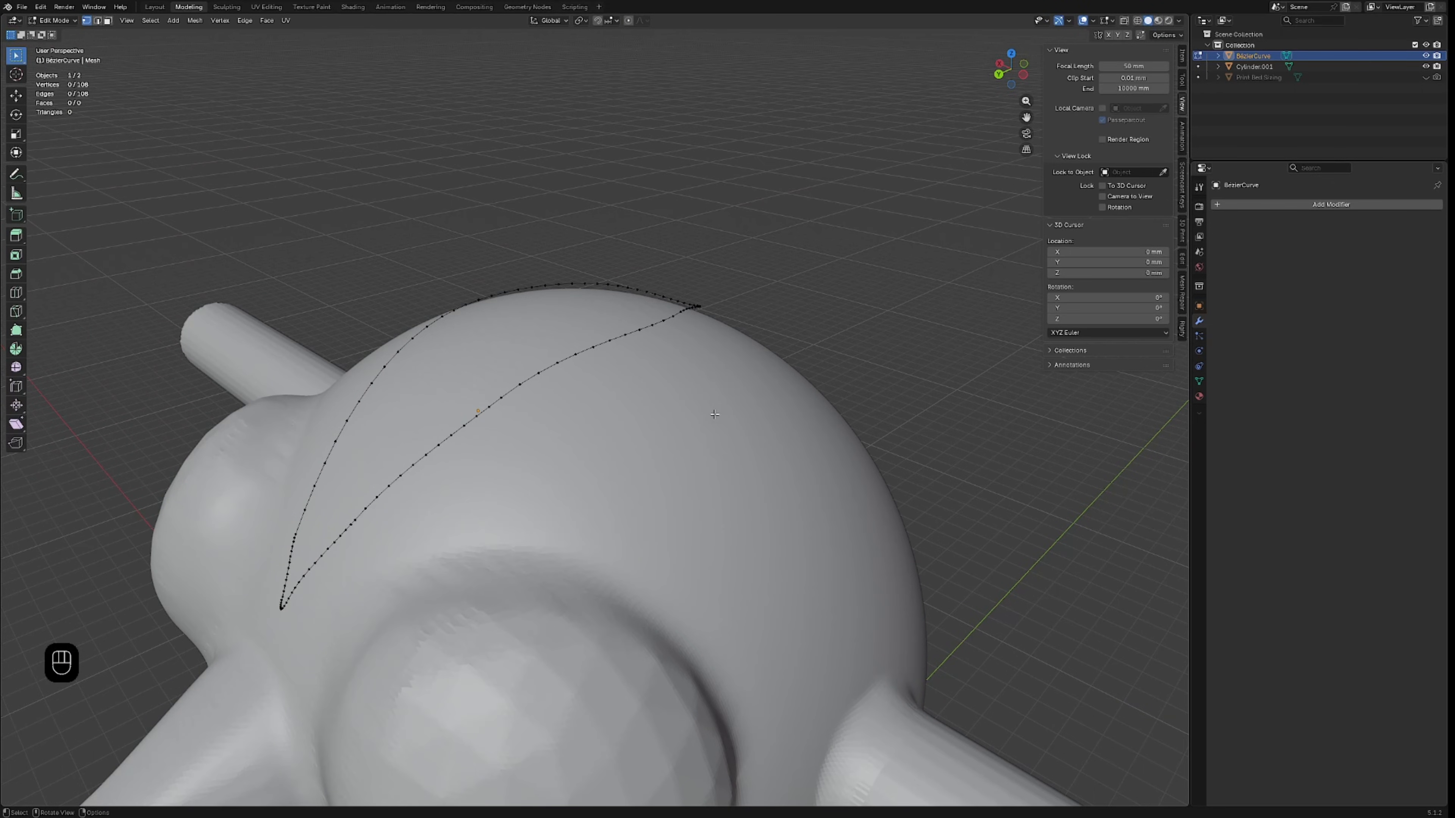
key(a)
middle_drag(625, 413, 654, 419)
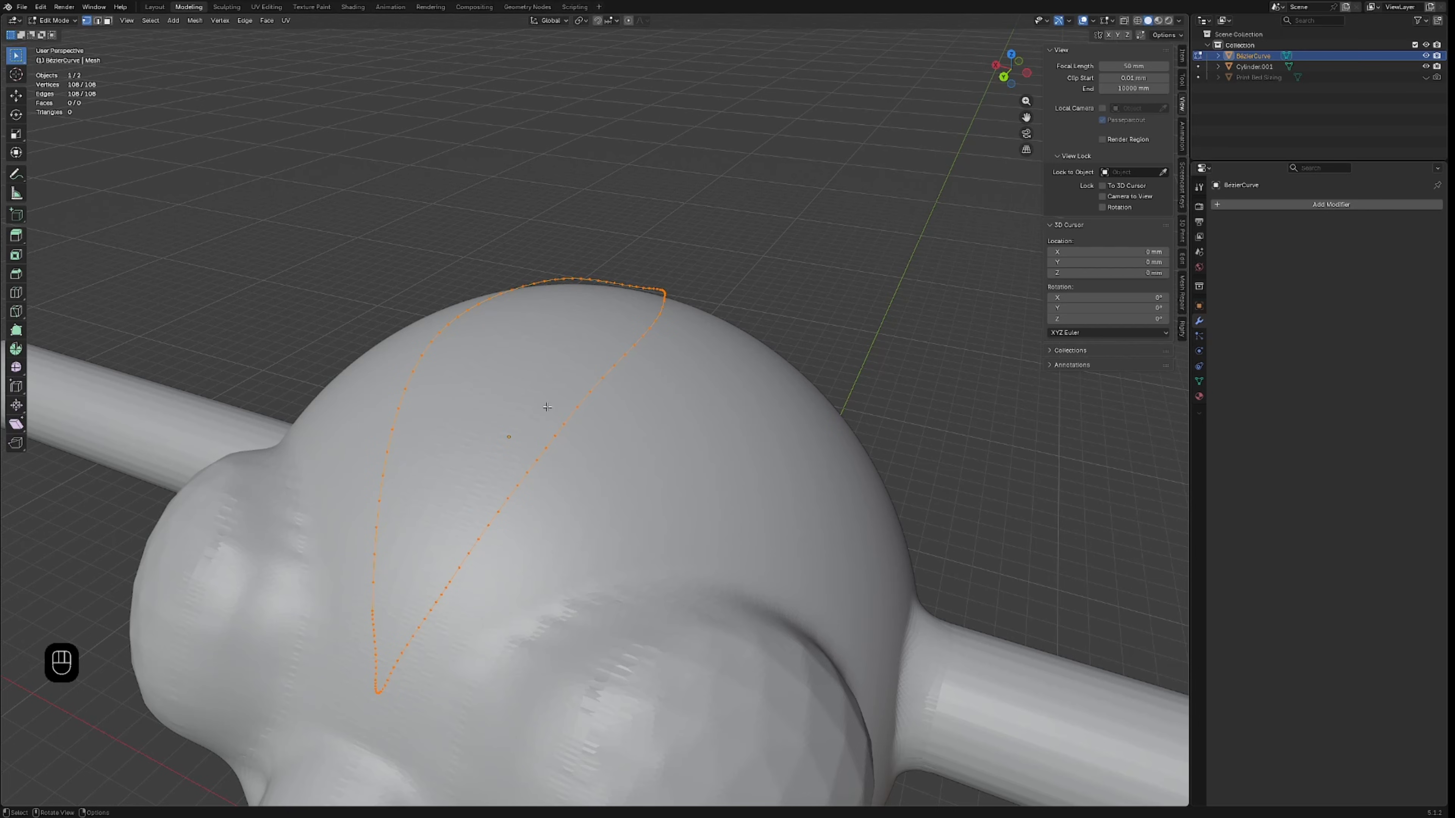
Step: Try filling the selected loop with the Fill command, and undo the fill
key(ctrl+f)
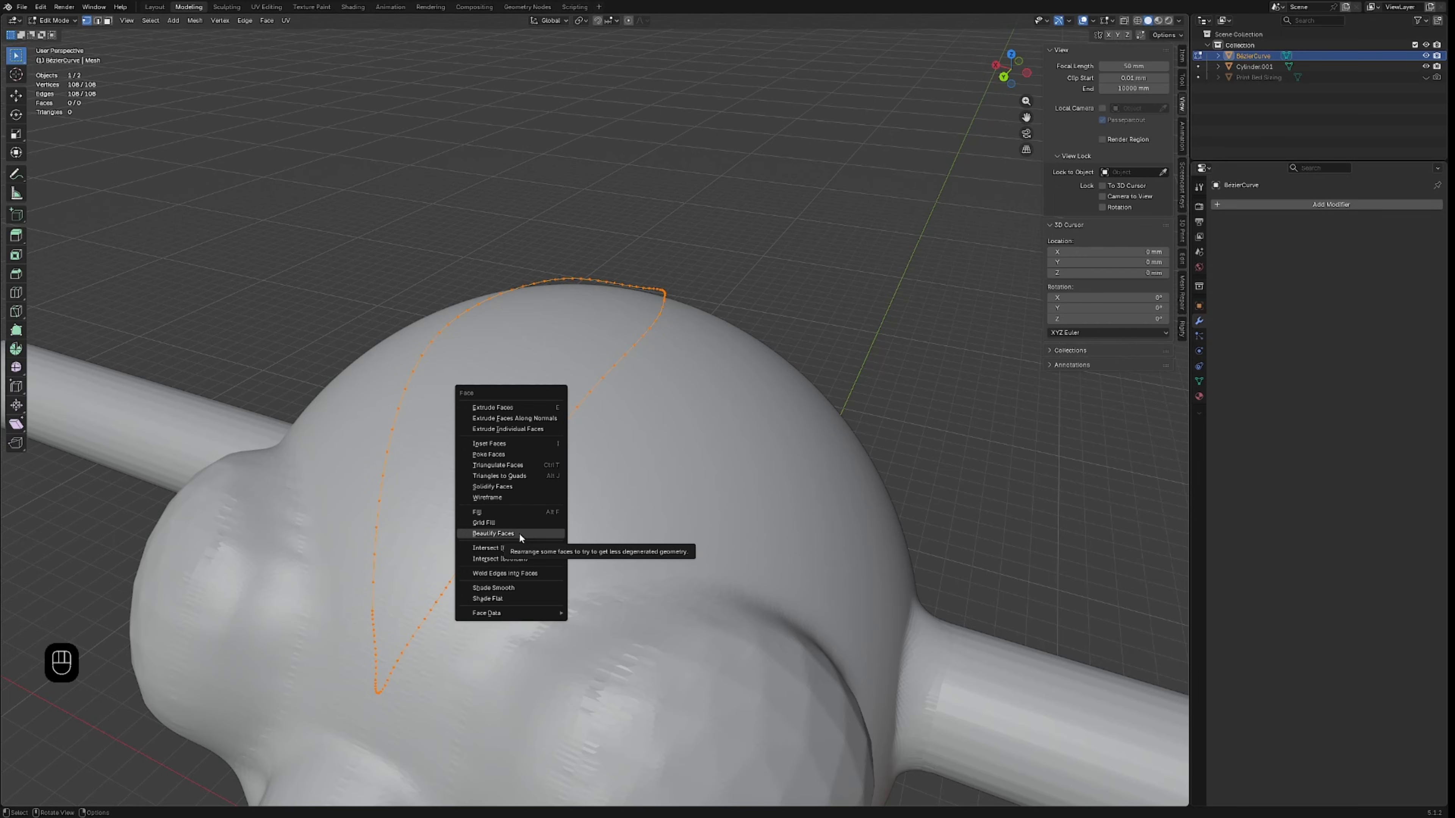
click(491, 513)
middle_drag(486, 511, 524, 465)
middle_drag(512, 392, 551, 439)
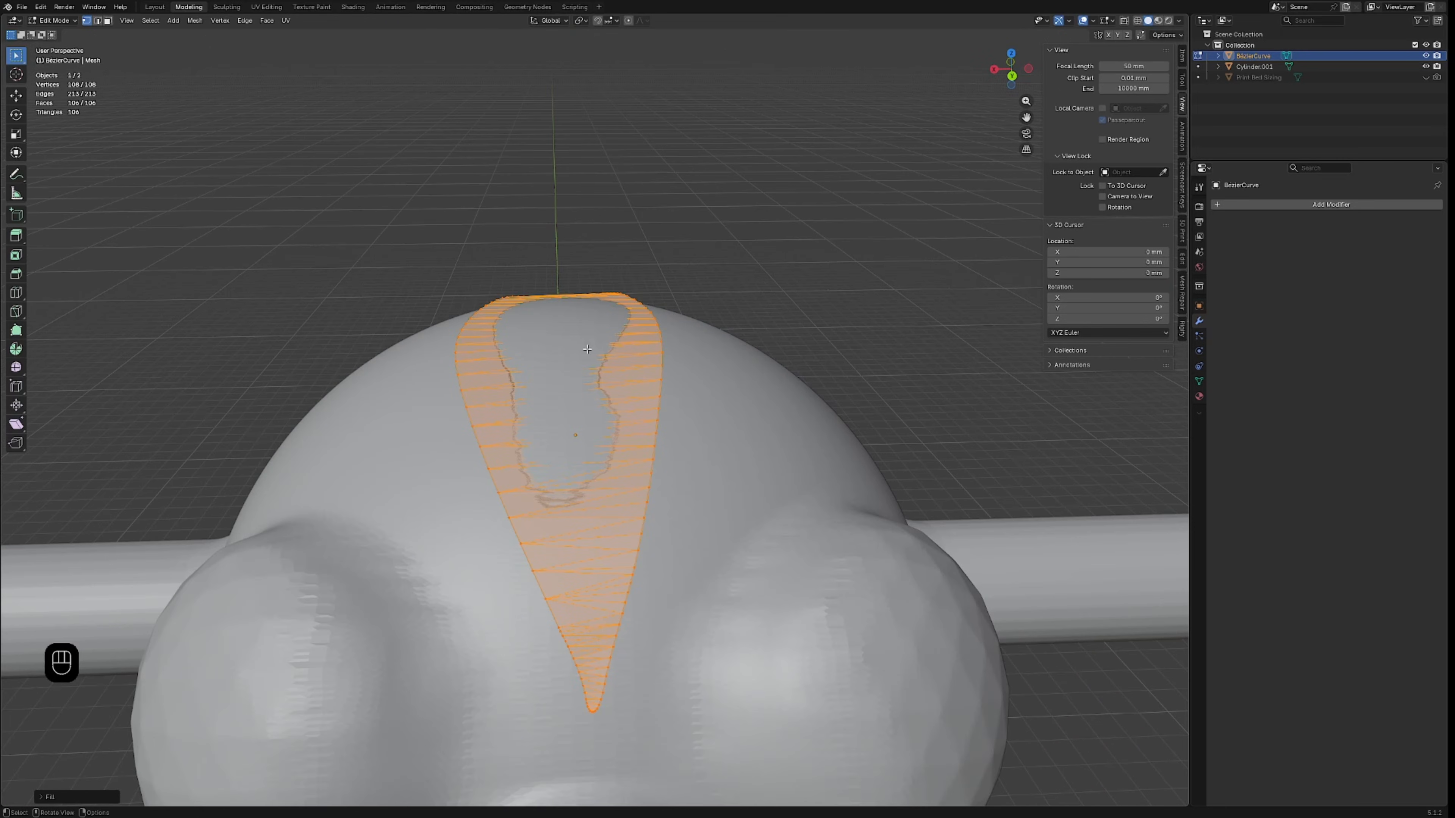
key(ctrl+z)
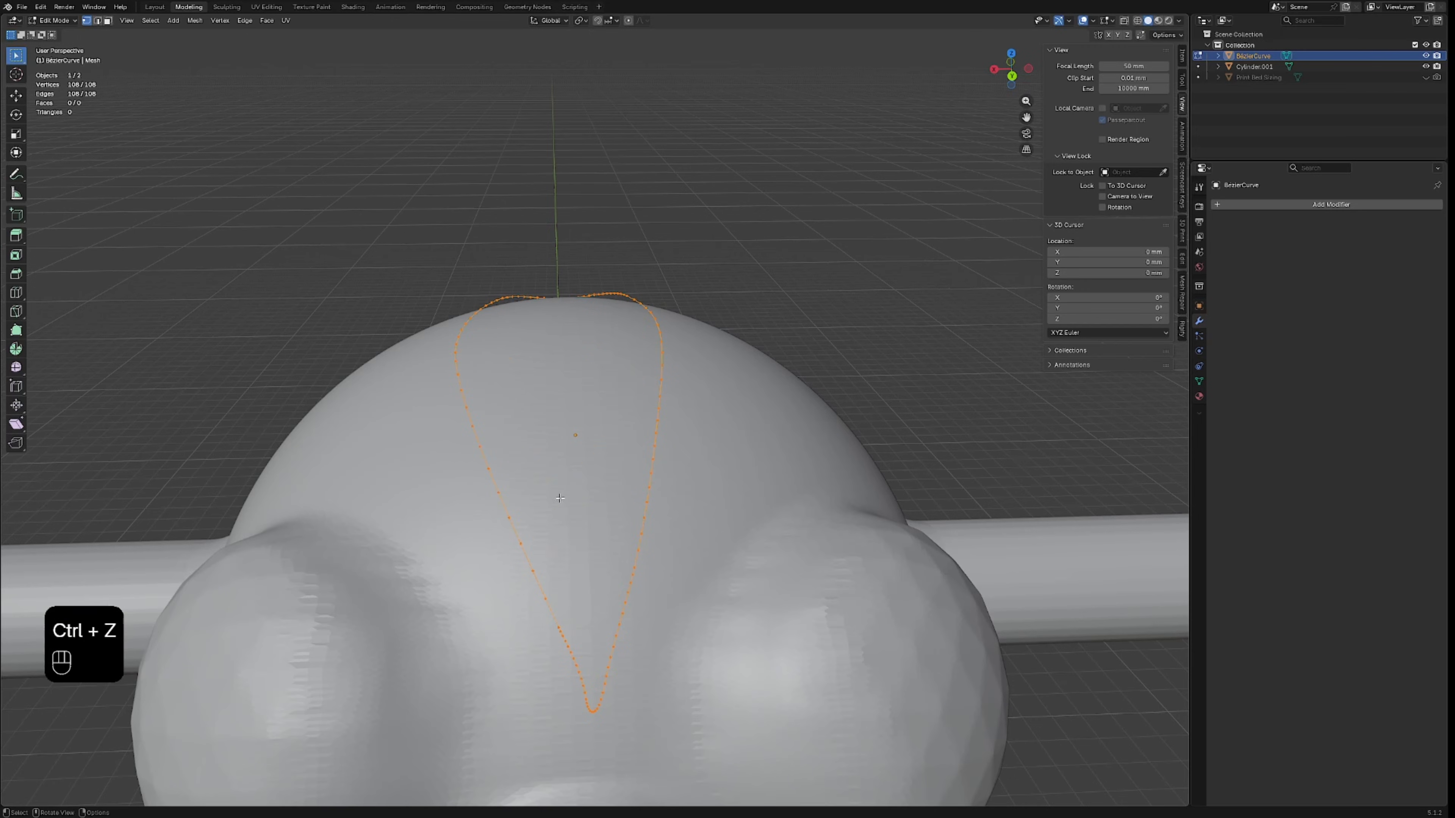
Step: Fill the selected loop with faces using Grid Fill
key(ctrl+f)
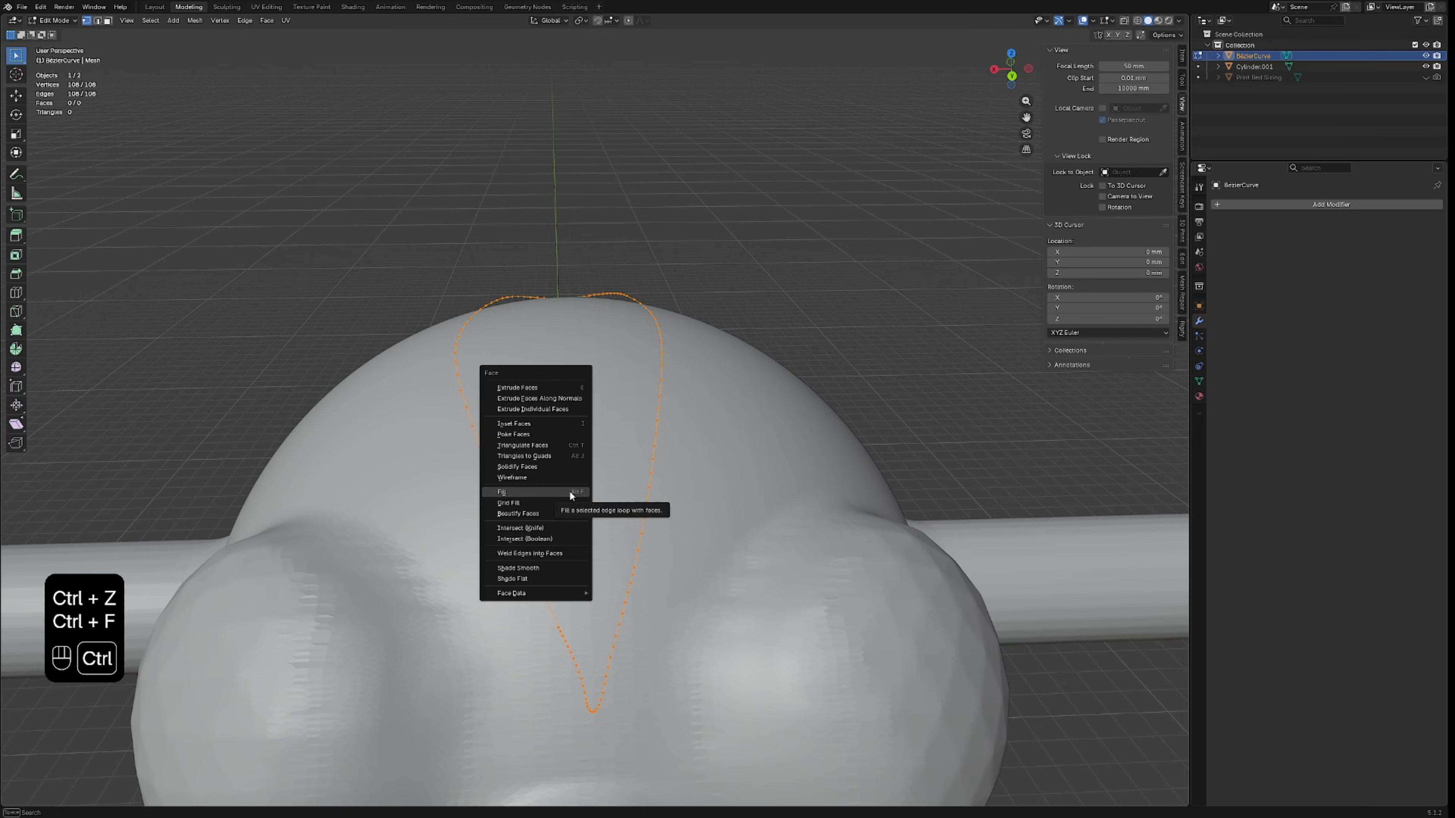
click(543, 502)
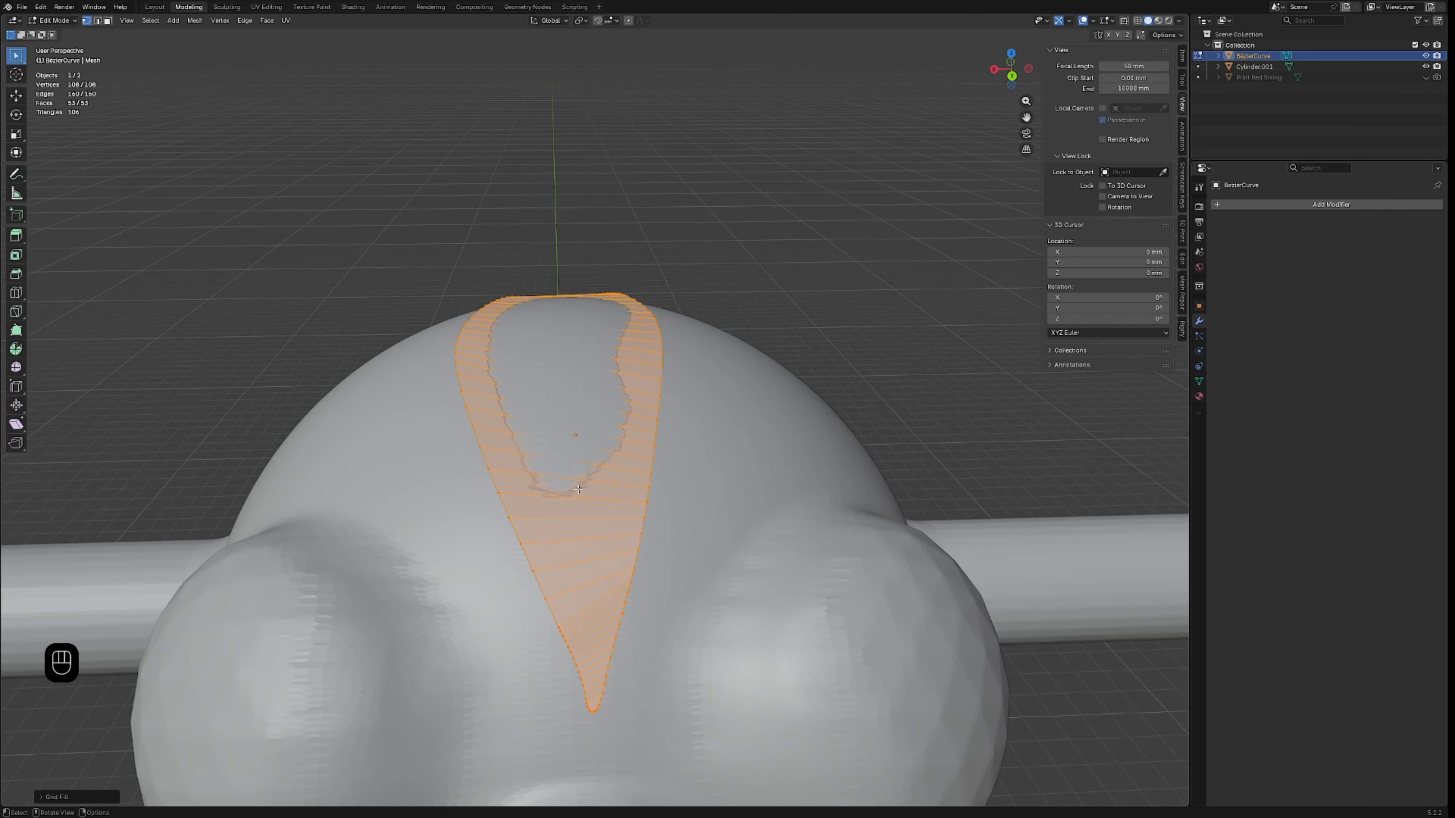
middle_drag(581, 492, 580, 521)
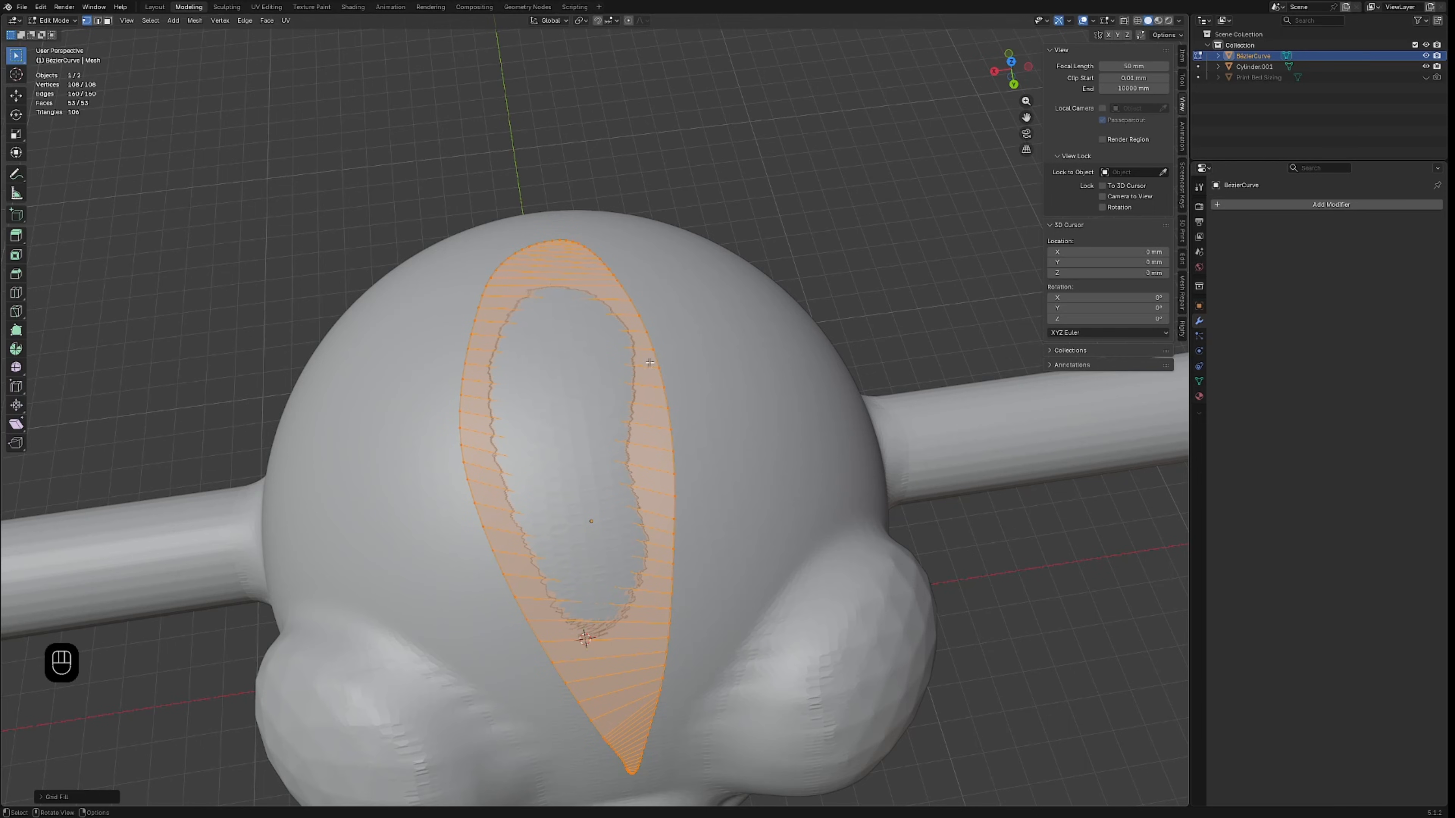
middle_drag(828, 326, 837, 268)
Step: Undo the grid fill and raise the unfilled loop above the head's surface with the Move tool
click(16, 95)
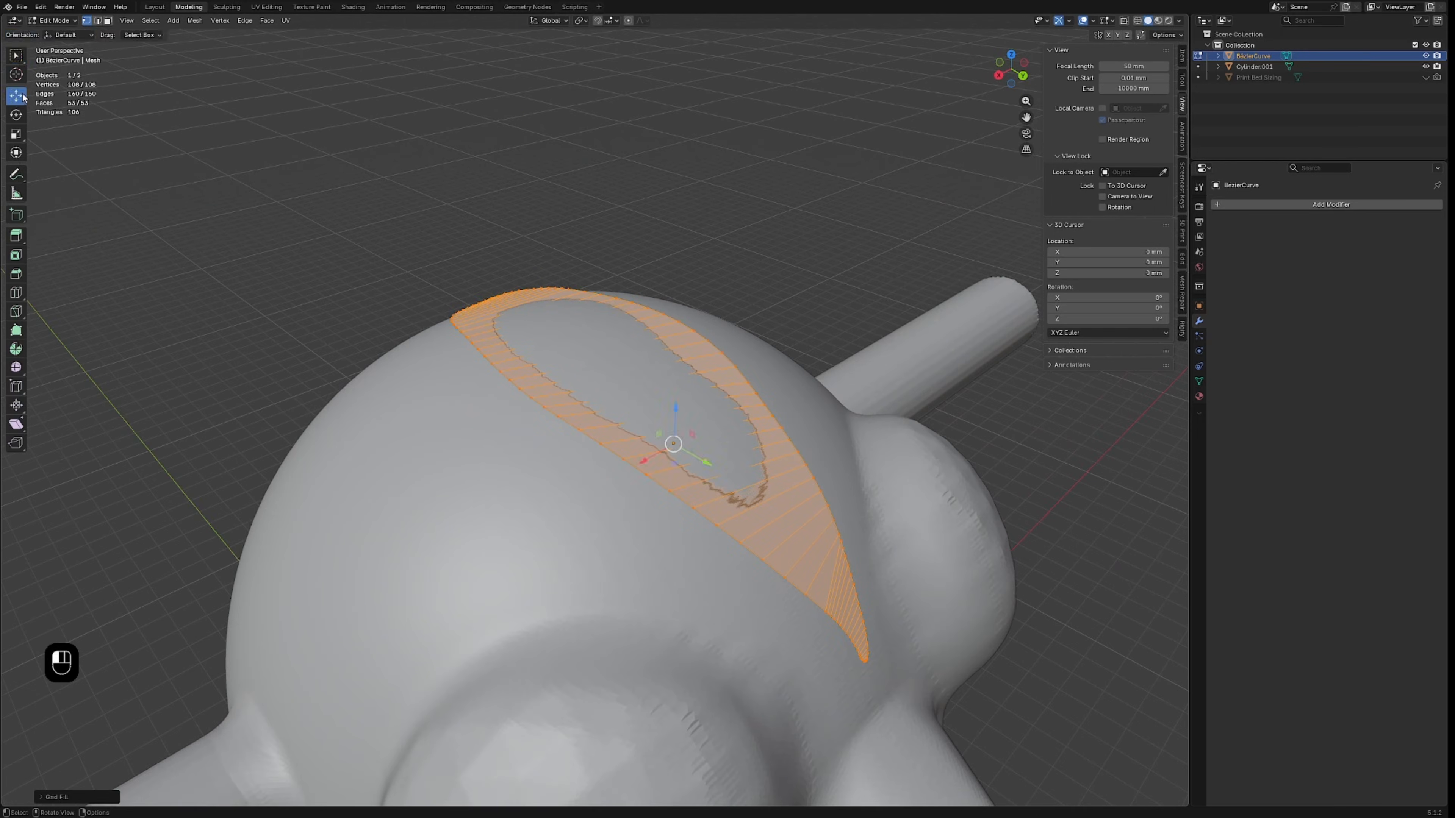
drag(675, 410, 625, 379)
middle_drag(181, 213, 569, 345)
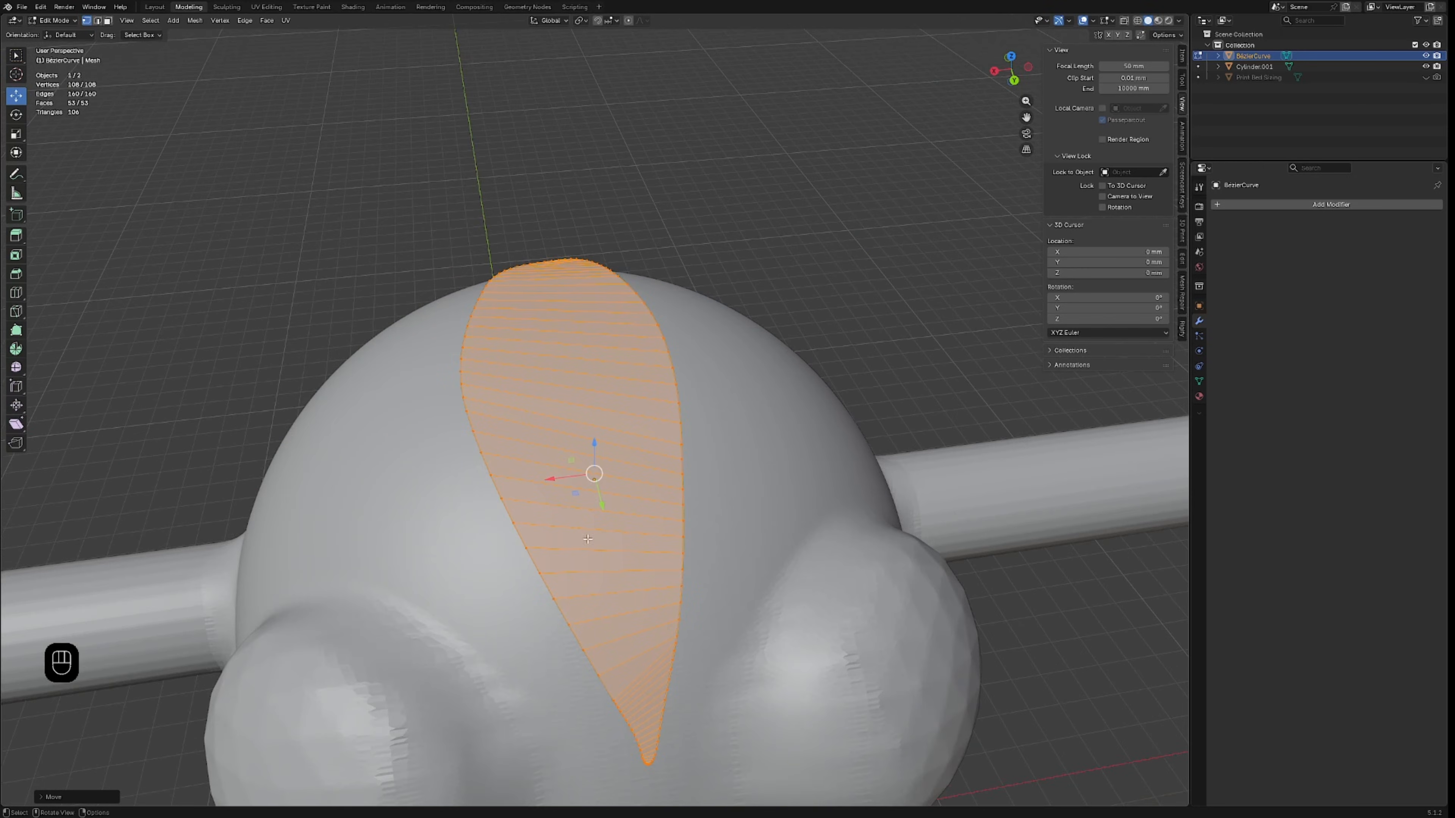
key(ctrl+z)
key(ctrl+z)
middle_drag(588, 531, 616, 430)
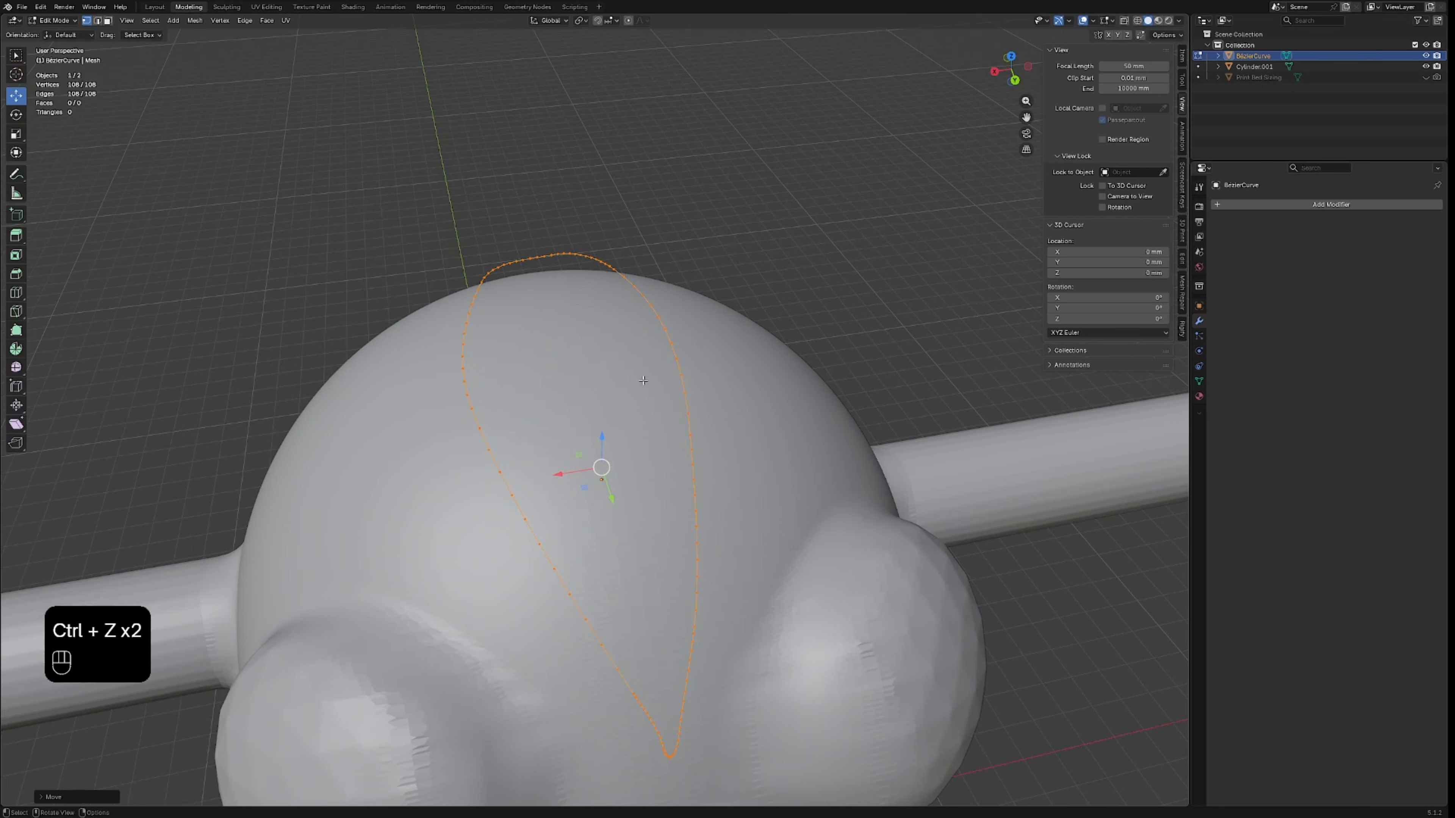
Step: Try Grid Fill and Beautify Faces on the raised loop, and undo both
key(ctrl+f)
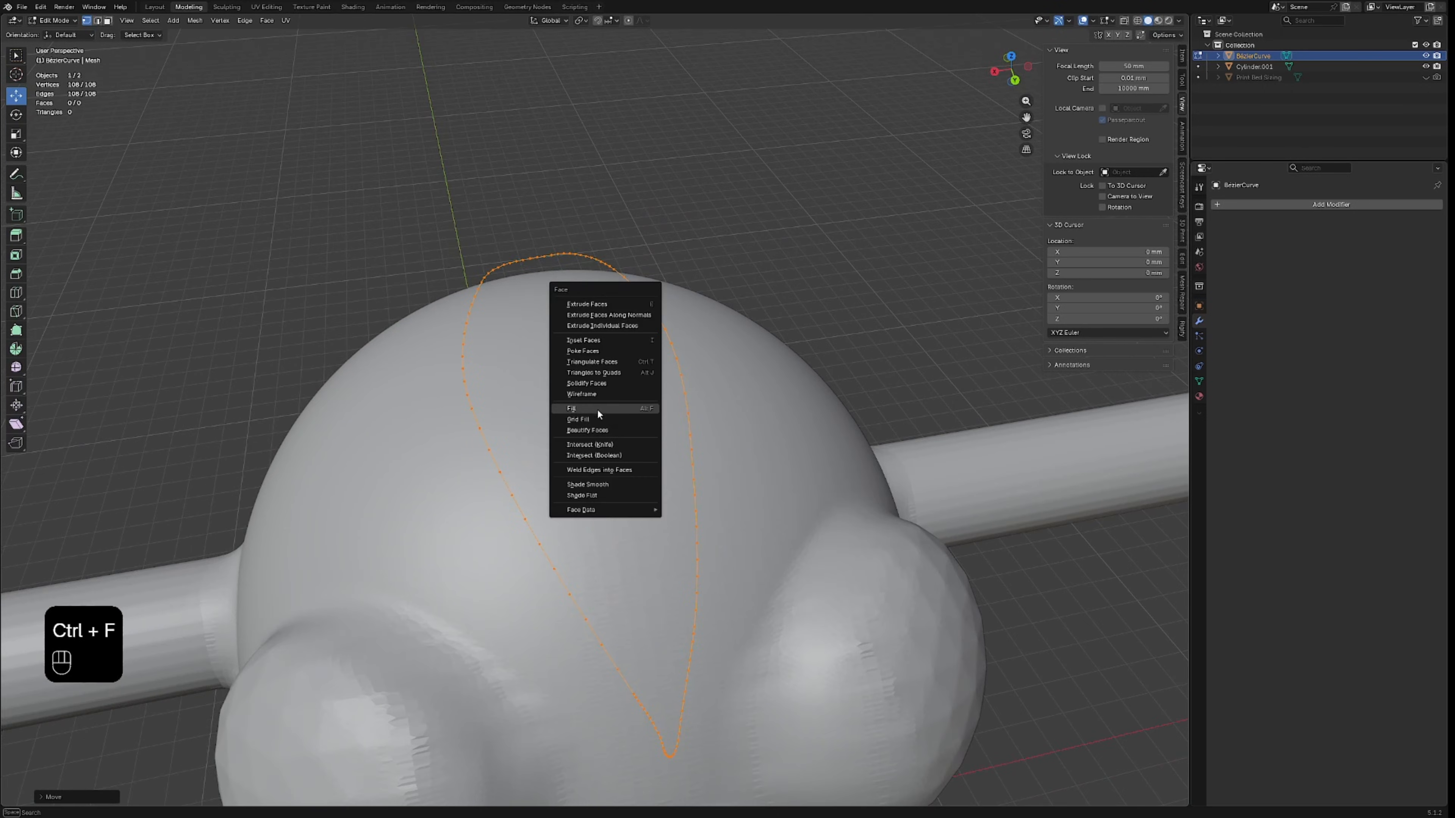
click(588, 418)
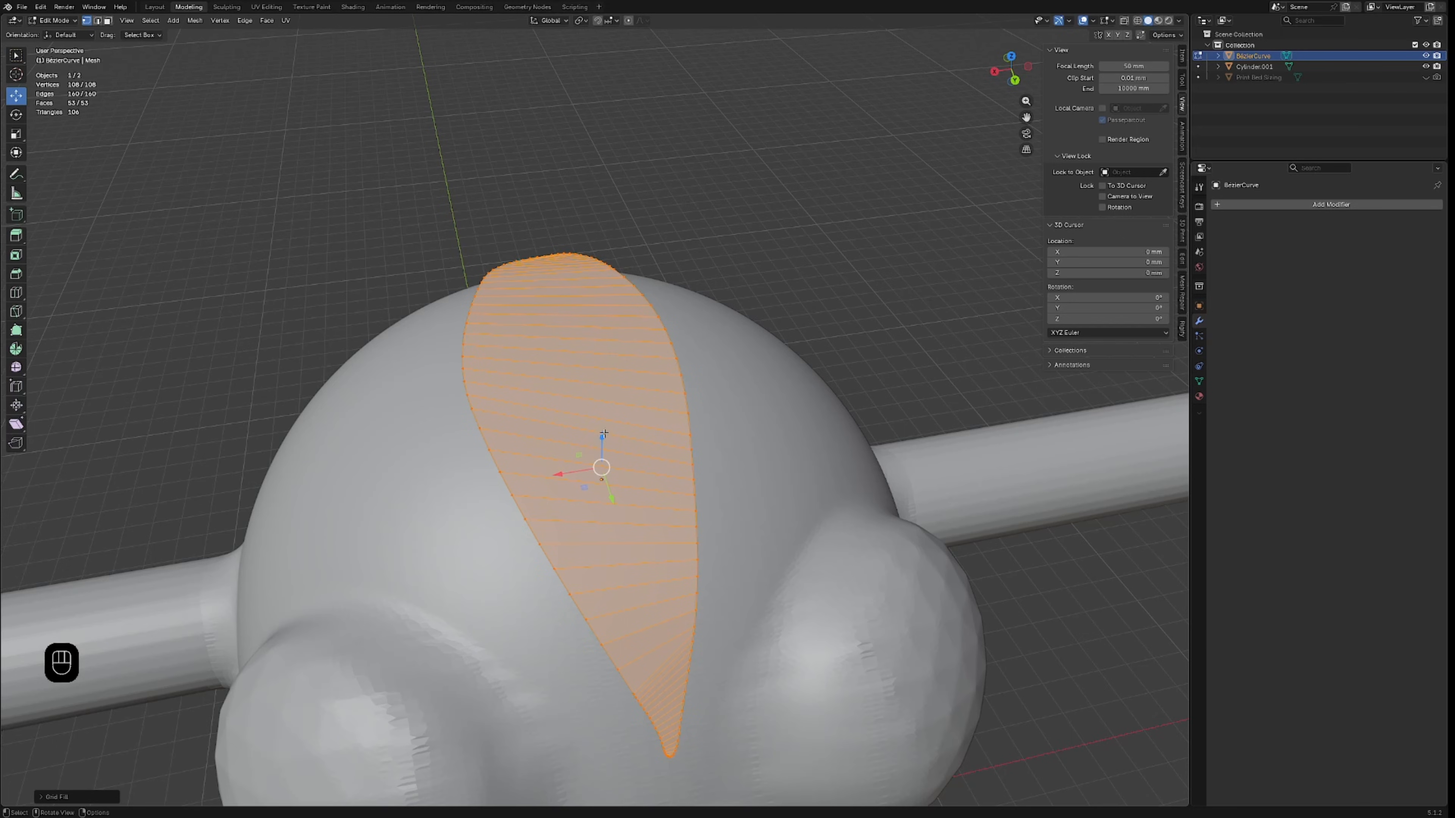
key(ctrl+f)
click(577, 429)
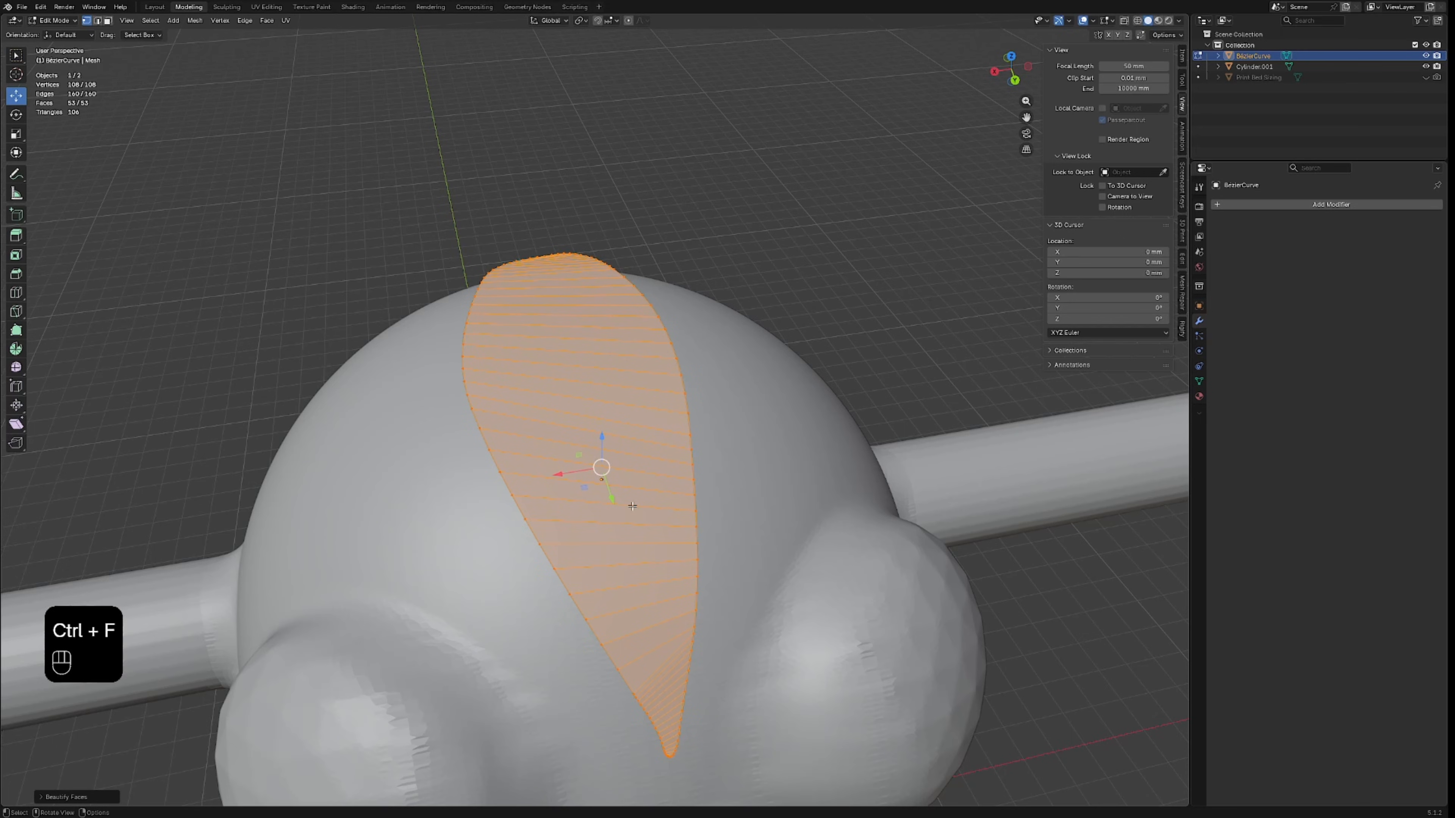
key(ctrl+z)
key(ctrl+z)
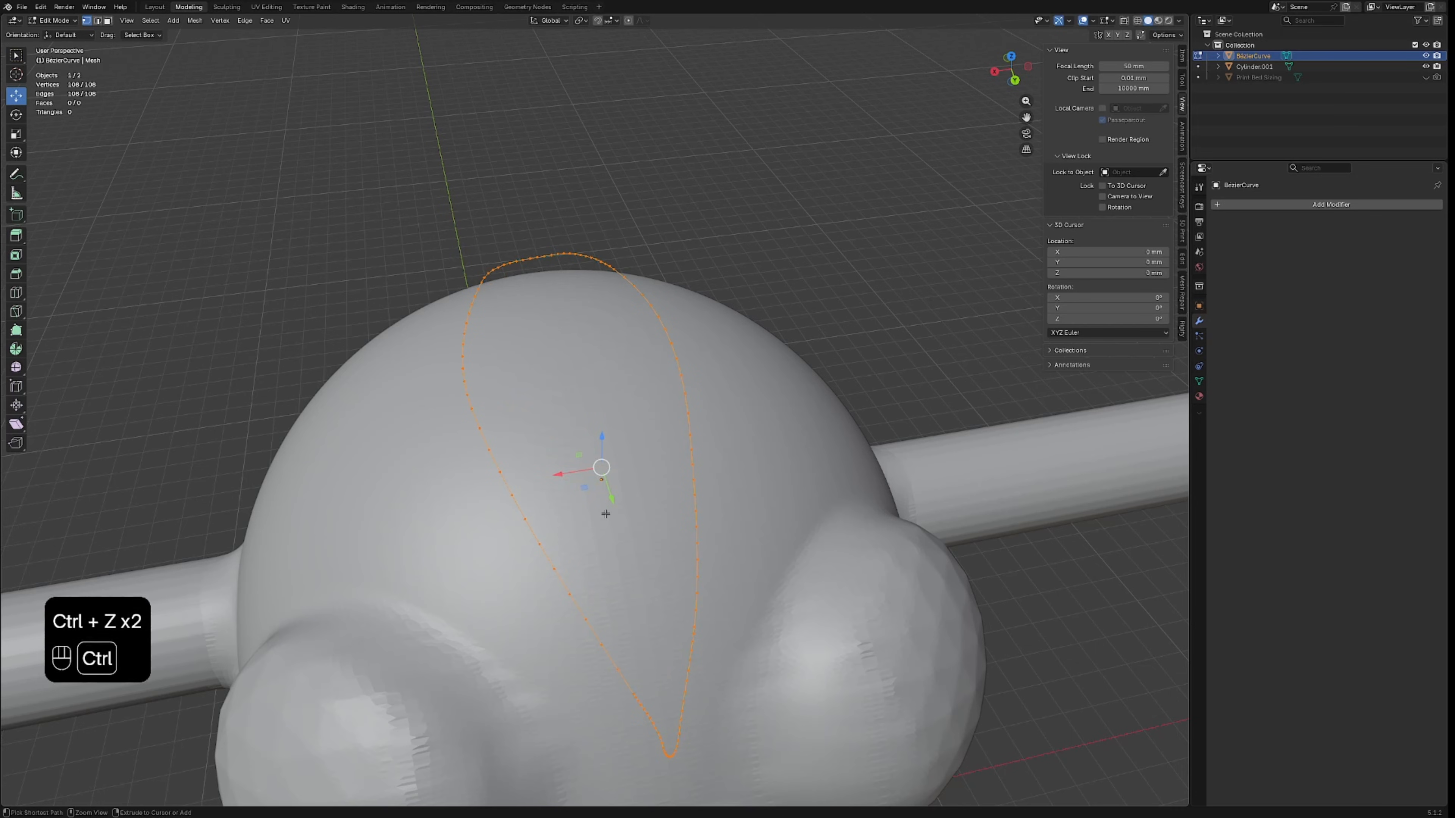
Step: Try Fill and Beautify Faces on the raised loop, and undo both
key(ctrl+f)
click(568, 501)
key(ctrl+f)
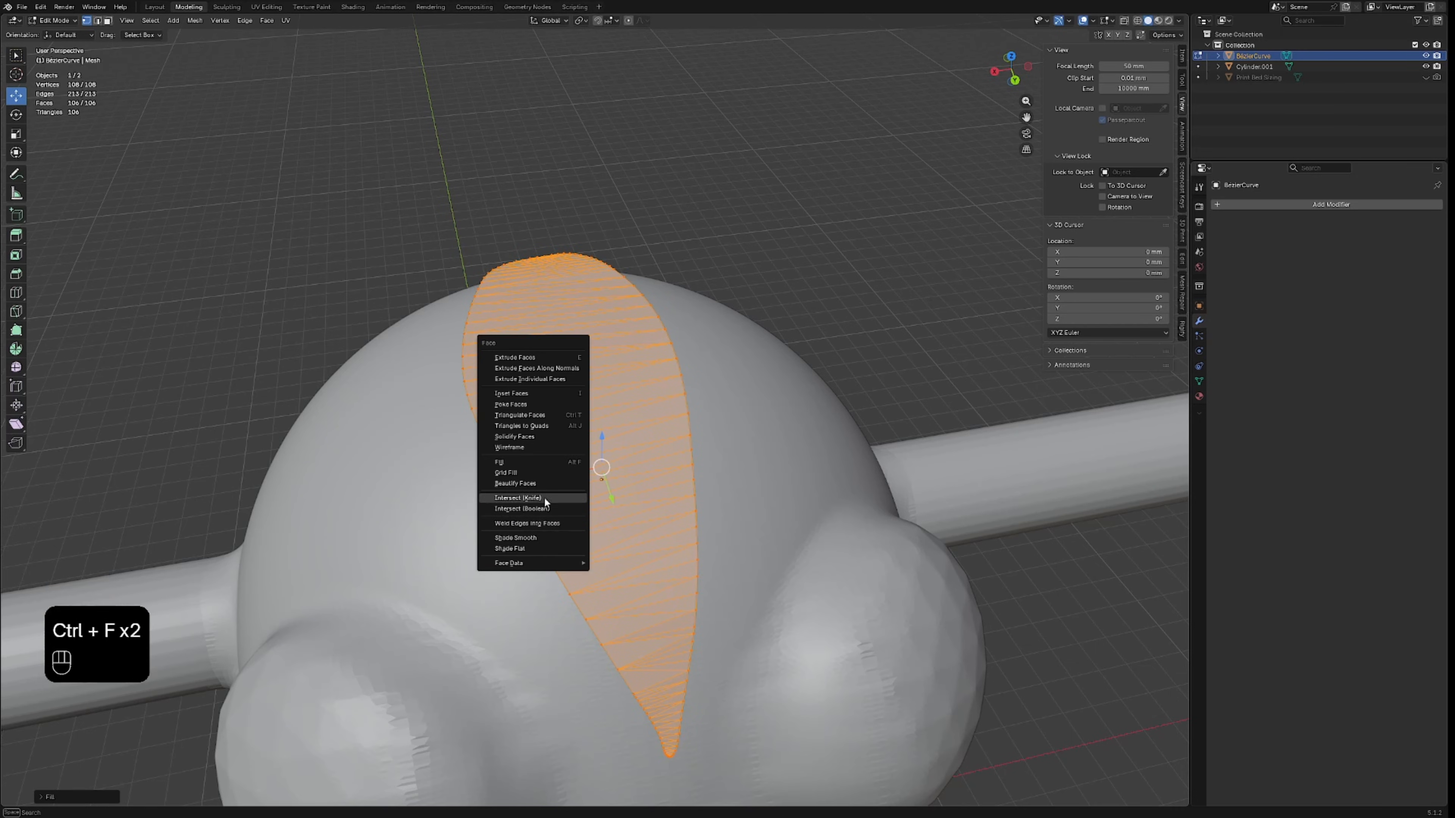
click(544, 483)
key(ctrl+z)
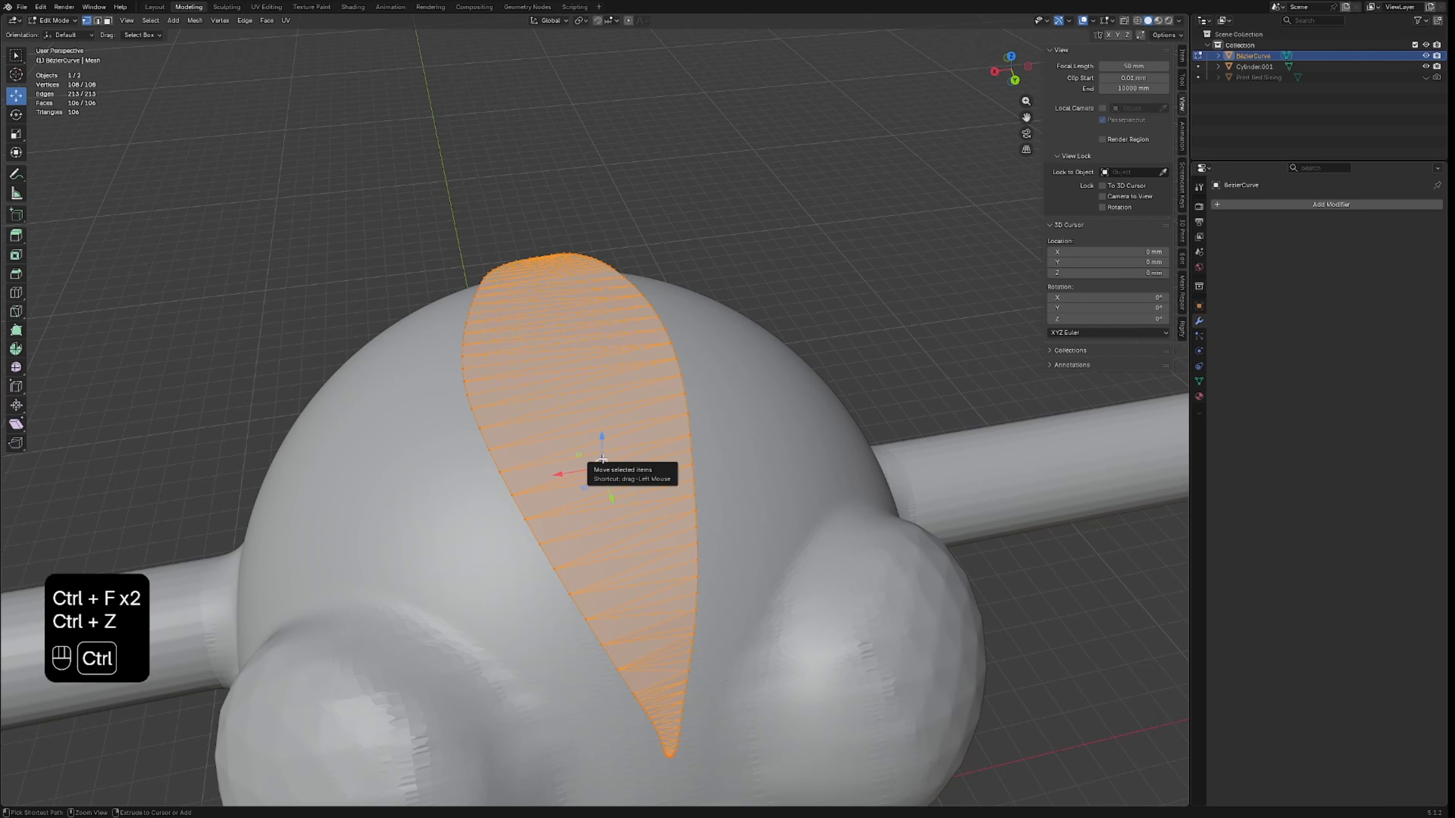
key(ctrl+z)
Step: Close the raised loop above the head with Grid Fill
key(ctrl+f)
click(538, 441)
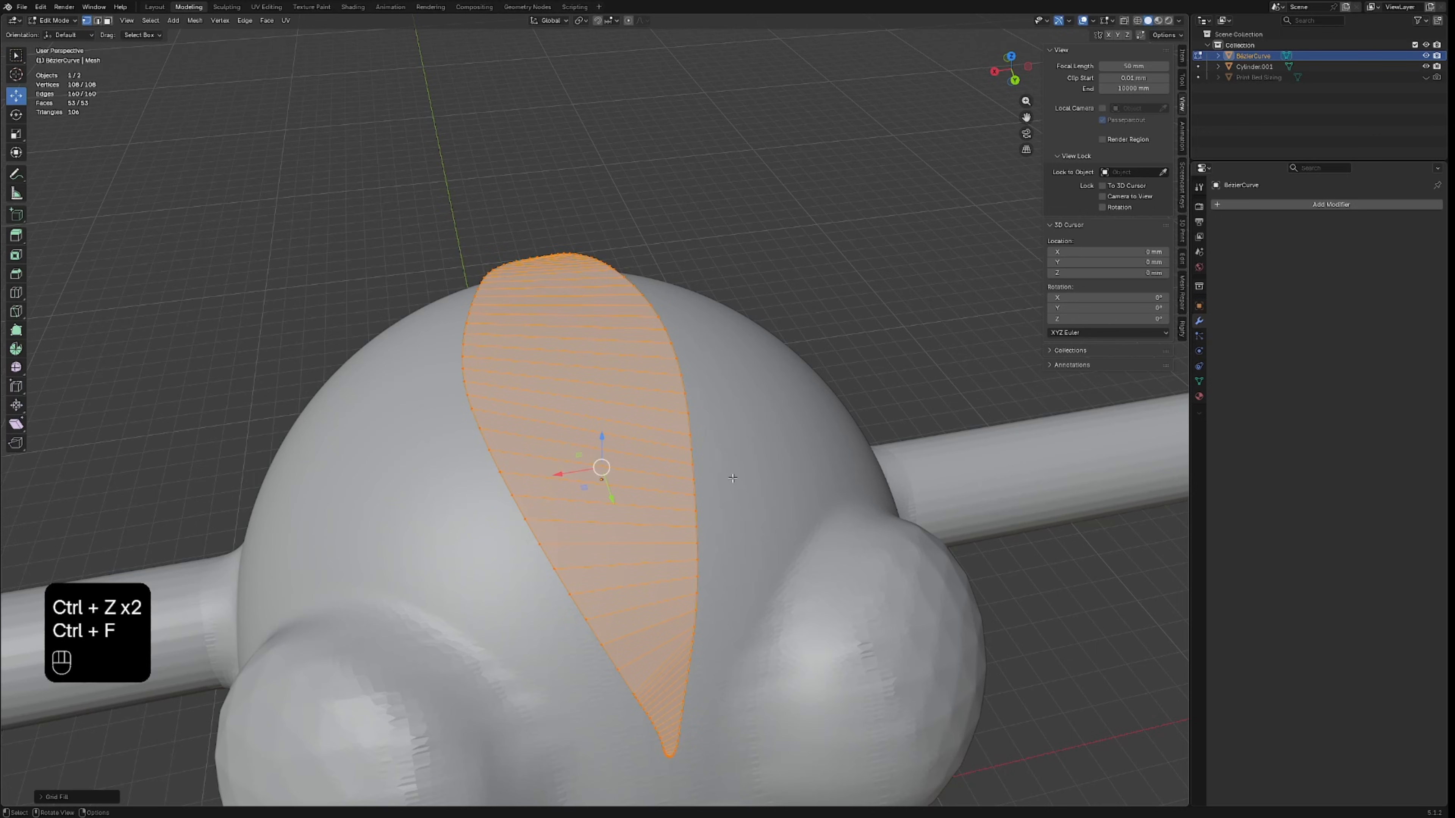
middle_drag(650, 471, 525, 400)
middle_drag(735, 258, 582, 273)
Step: Extrude the filled surface about 17 mm outward from the head along its normal
key(e)
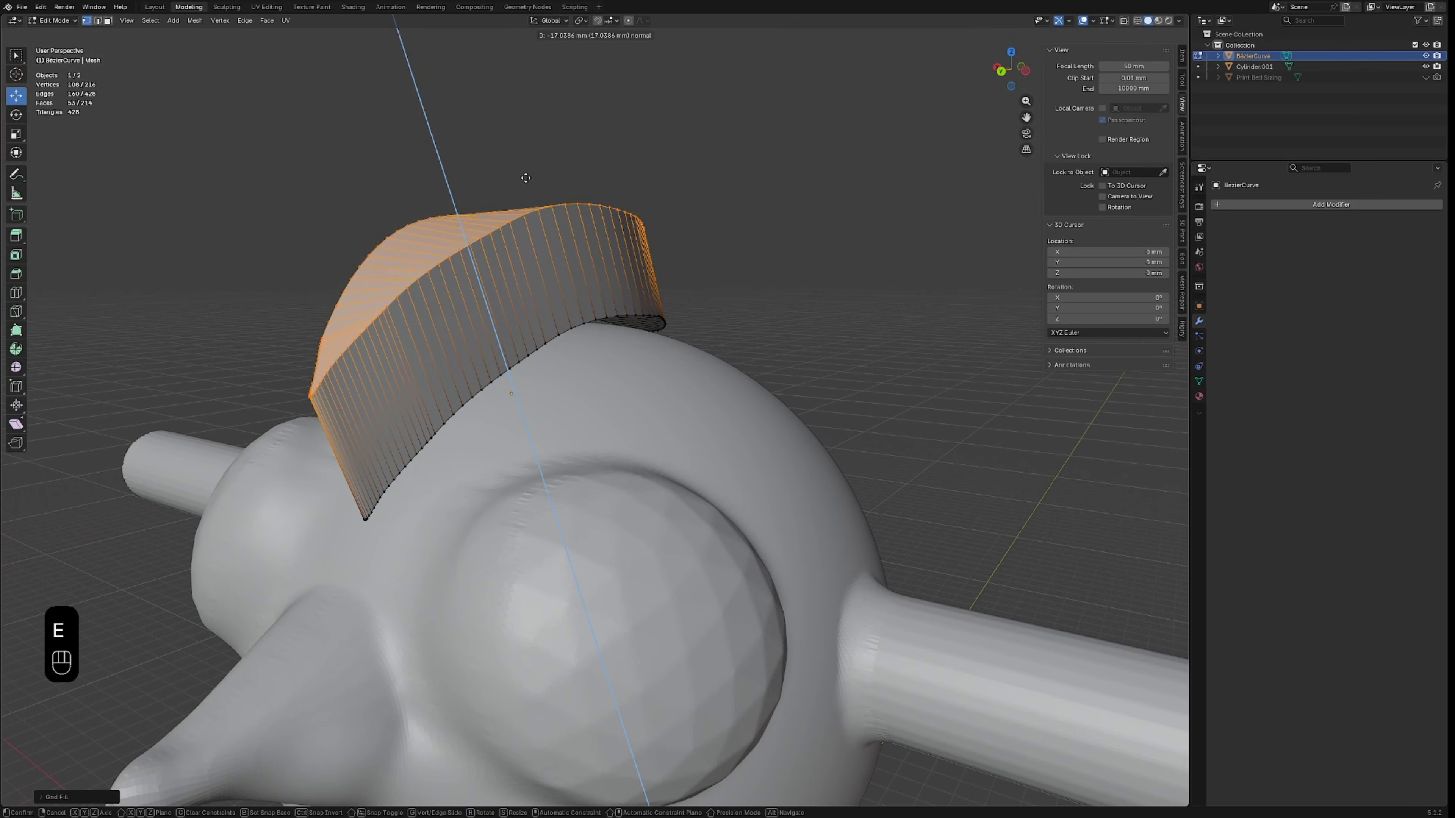
click(627, 219)
middle_drag(627, 219, 687, 364)
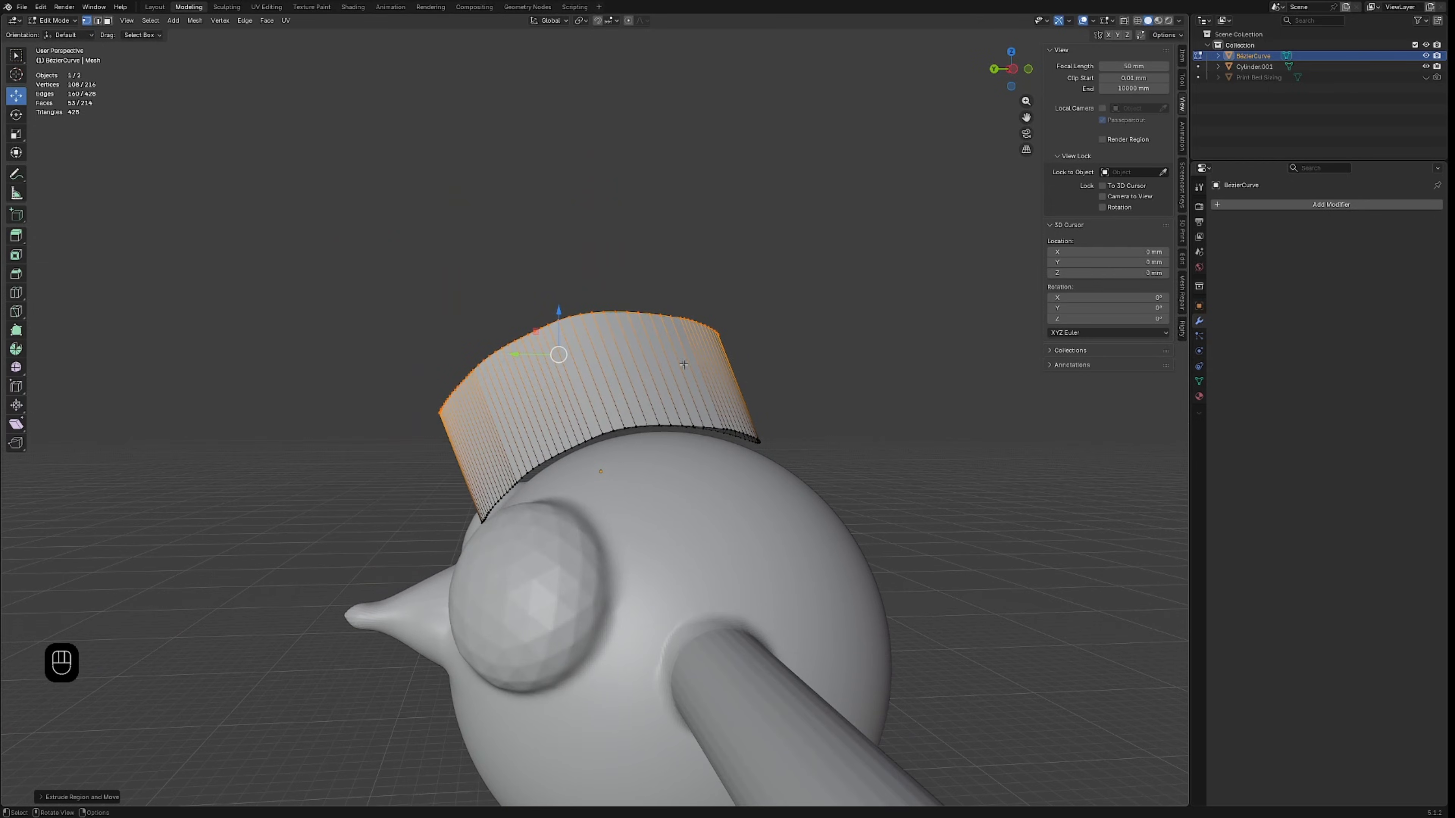
Step: Shift the extruded top faces toward the back of the head along Y and scale them down slightly
drag(516, 355, 572, 357)
middle_drag(573, 357, 876, 422)
key(s)
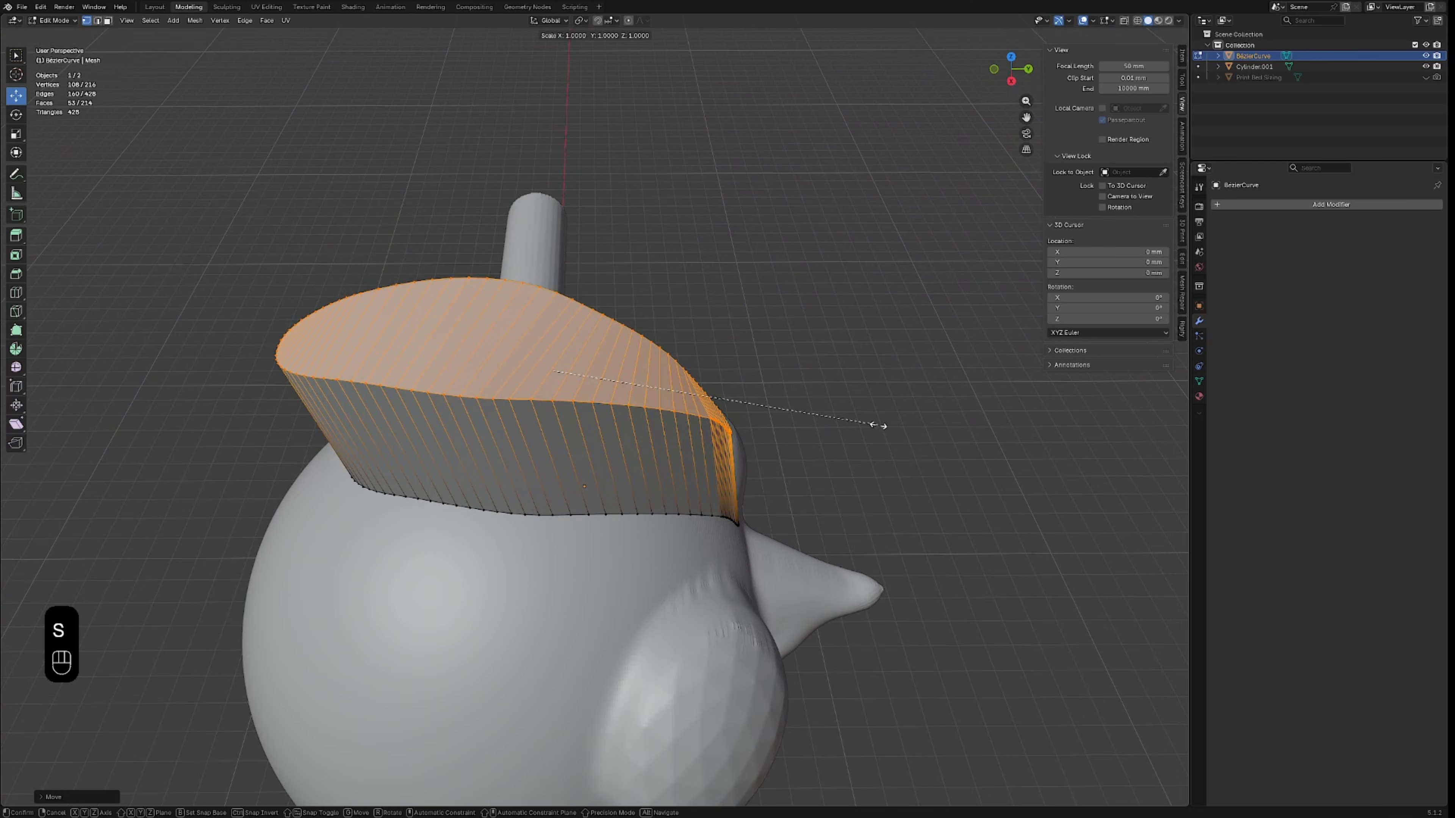
click(804, 402)
middle_drag(805, 402, 717, 421)
Step: Extrude the top faces of the crest a second time, about 12.8 mm along their normal
key(e)
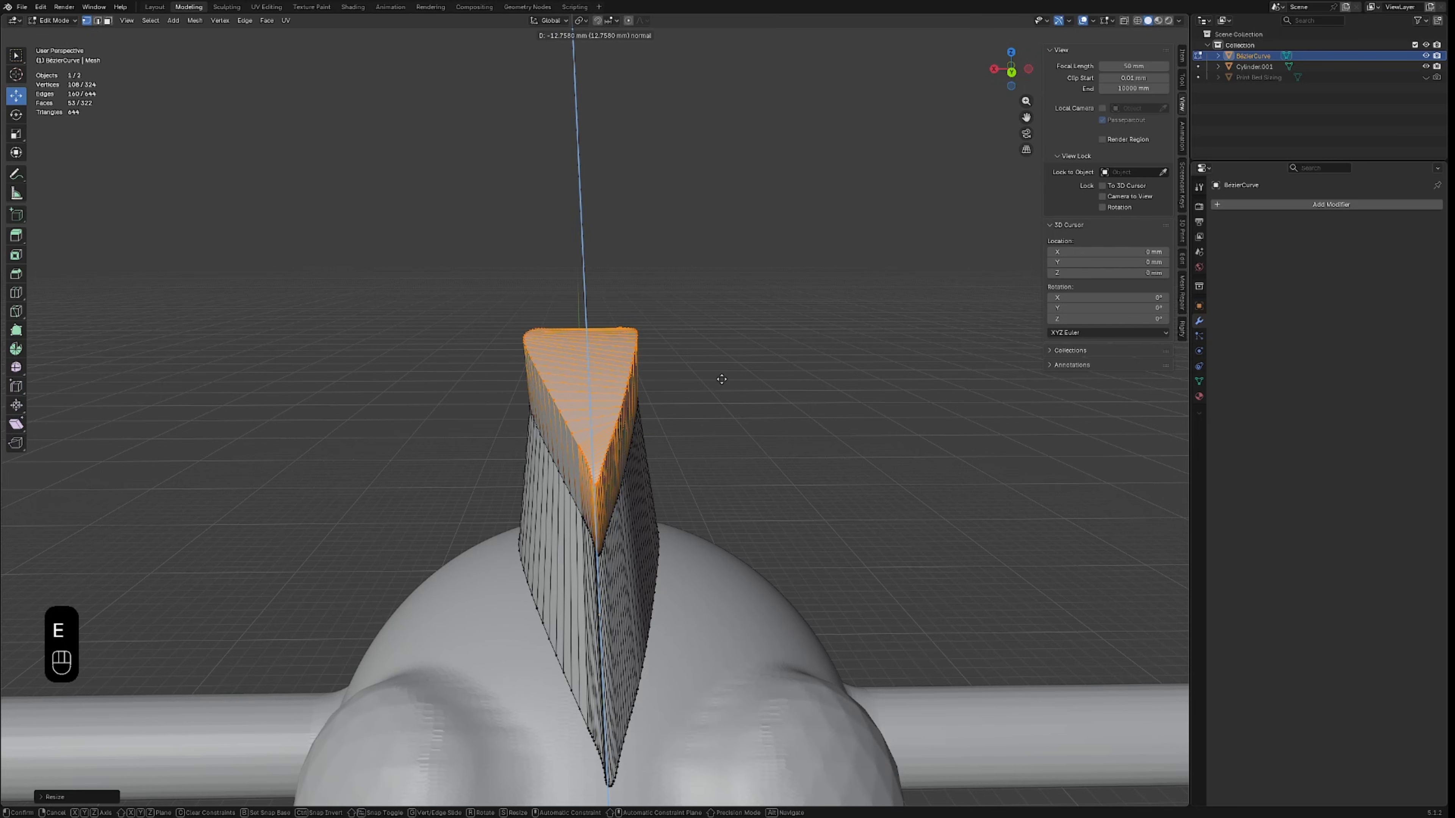
click(721, 379)
middle_drag(722, 380, 849, 431)
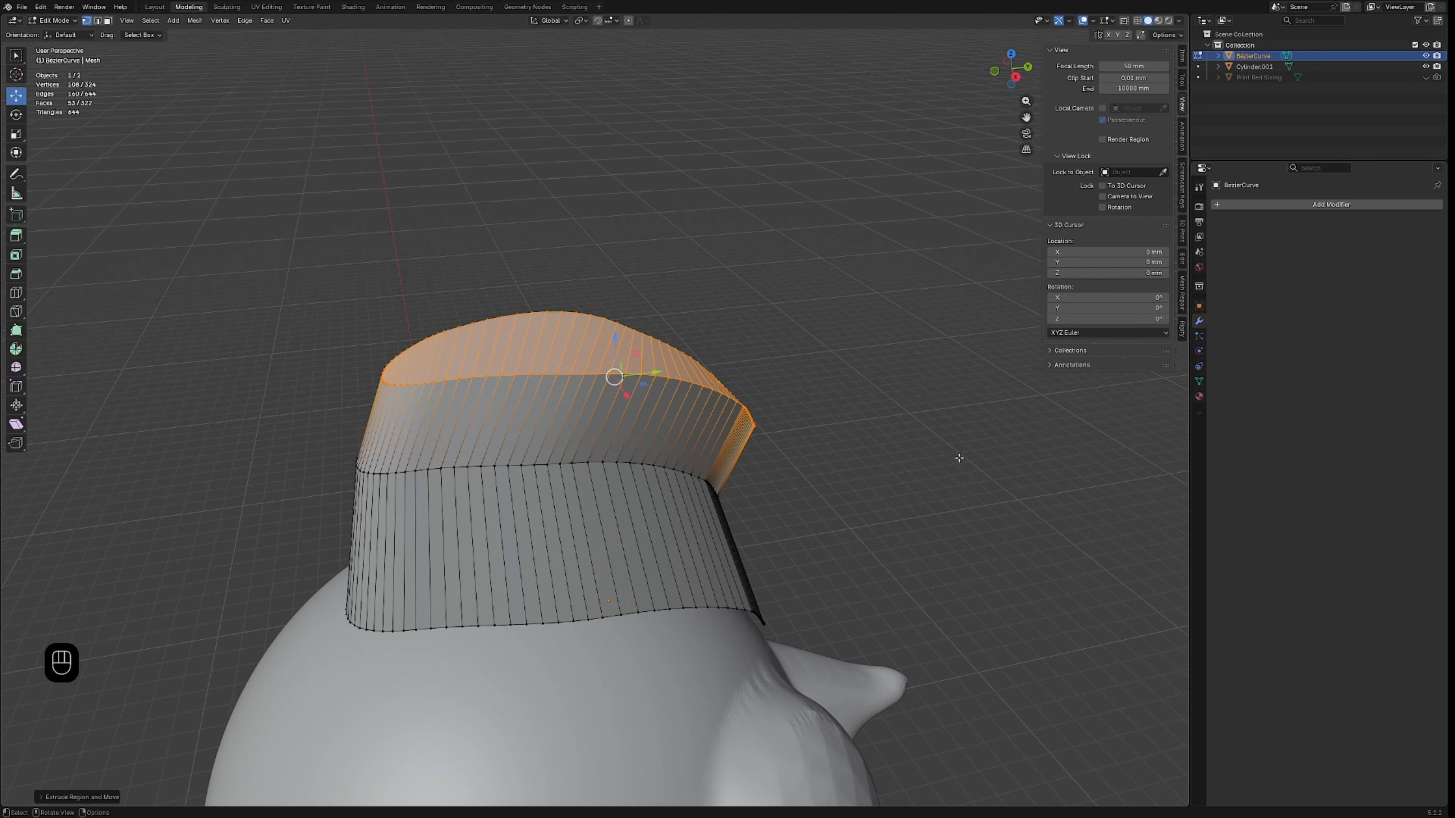
Step: Scale the new top faces to about 0.7 and move them toward the back of the head along Y
key(s)
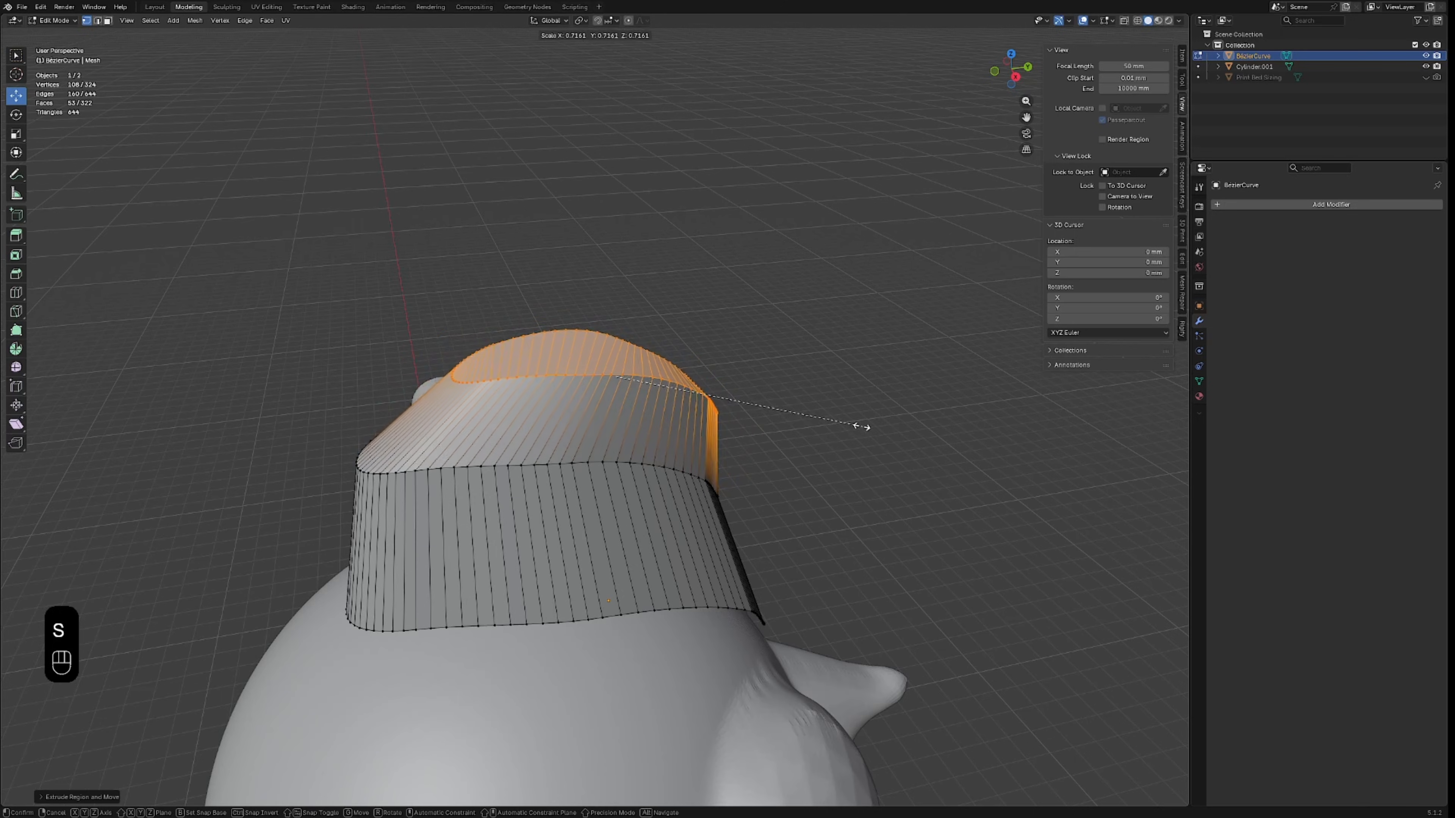
click(845, 423)
drag(653, 373, 561, 390)
middle_drag(561, 390, 628, 475)
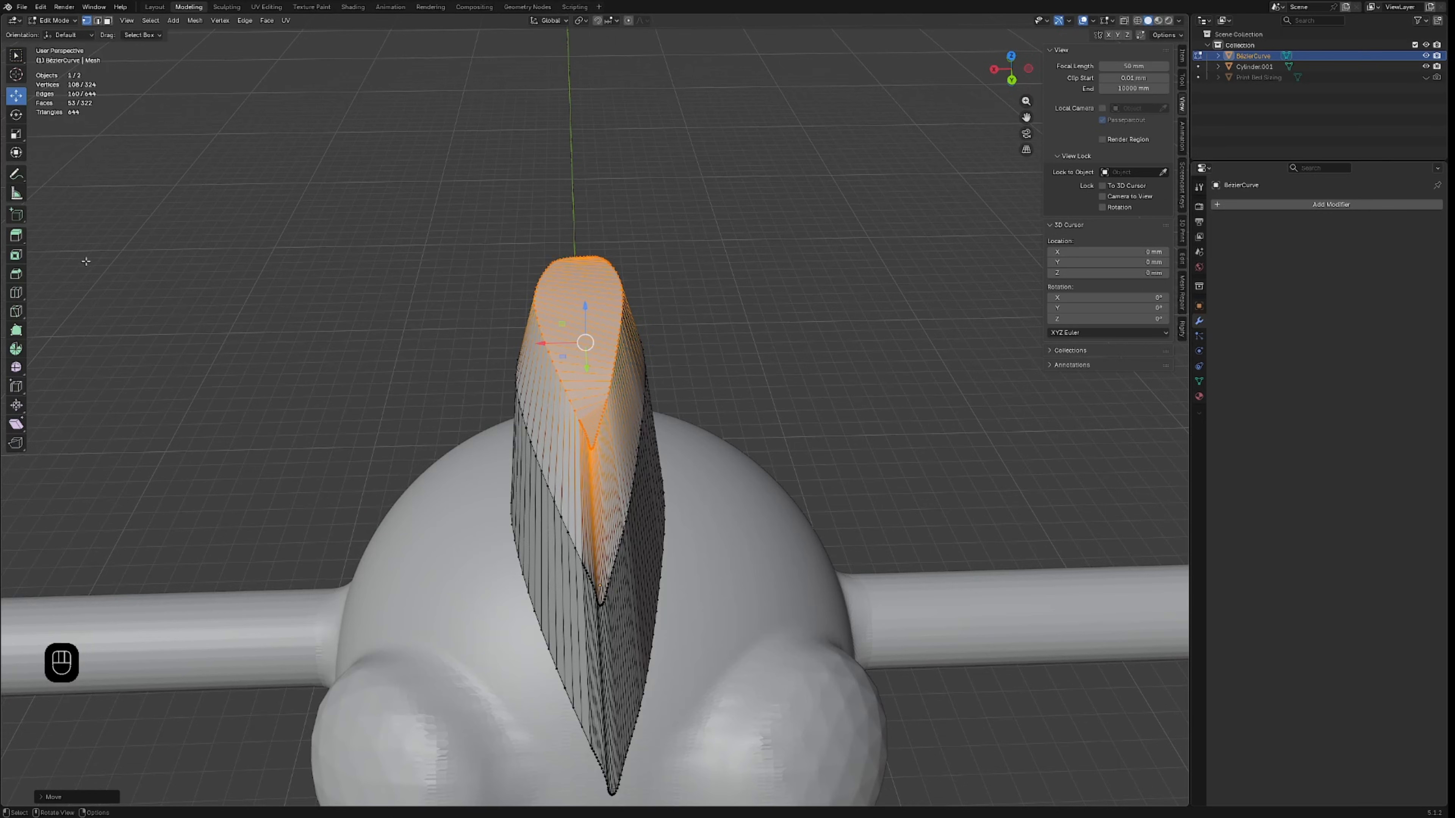
Step: Narrow the crest's top faces along X with the Scale tool
click(14, 135)
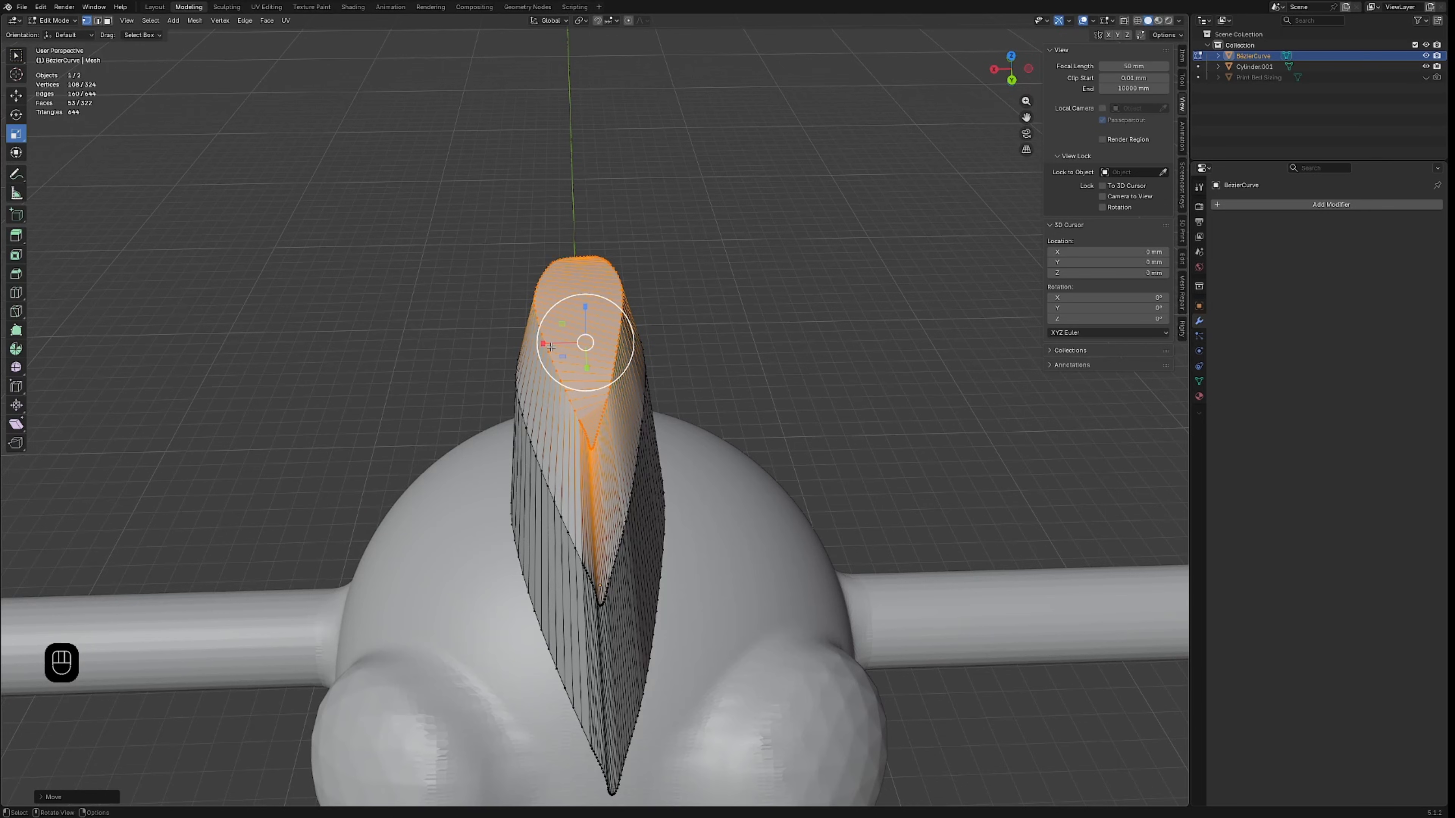
drag(543, 344, 571, 344)
middle_drag(691, 473, 644, 456)
middle_drag(564, 488, 546, 518)
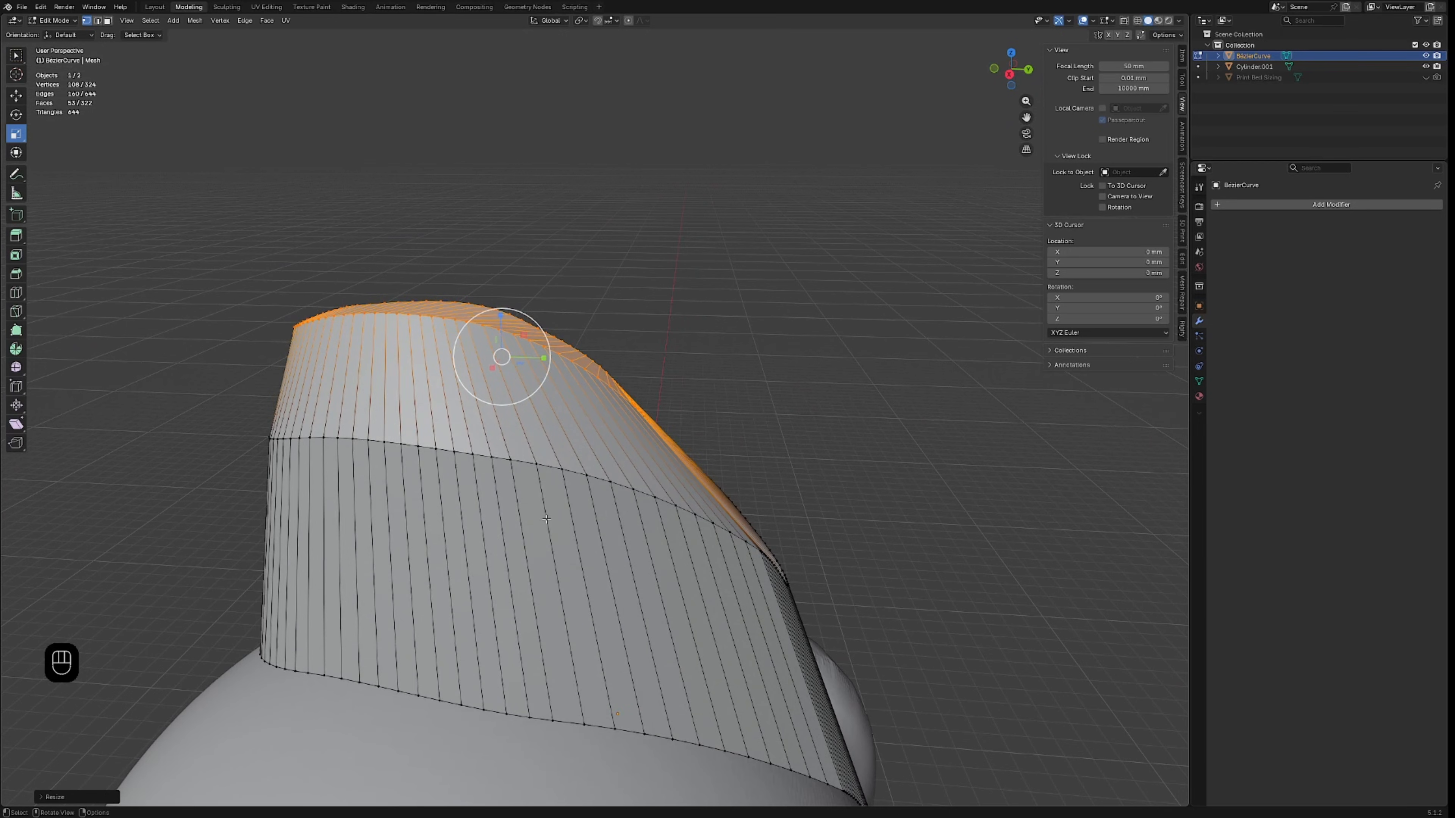
Step: Select the edge loop running around the crest between its two tiers and scale it down slightly
click(479, 455)
click(562, 471)
click(511, 460)
click(453, 452)
click(368, 441)
click(324, 438)
click(469, 460)
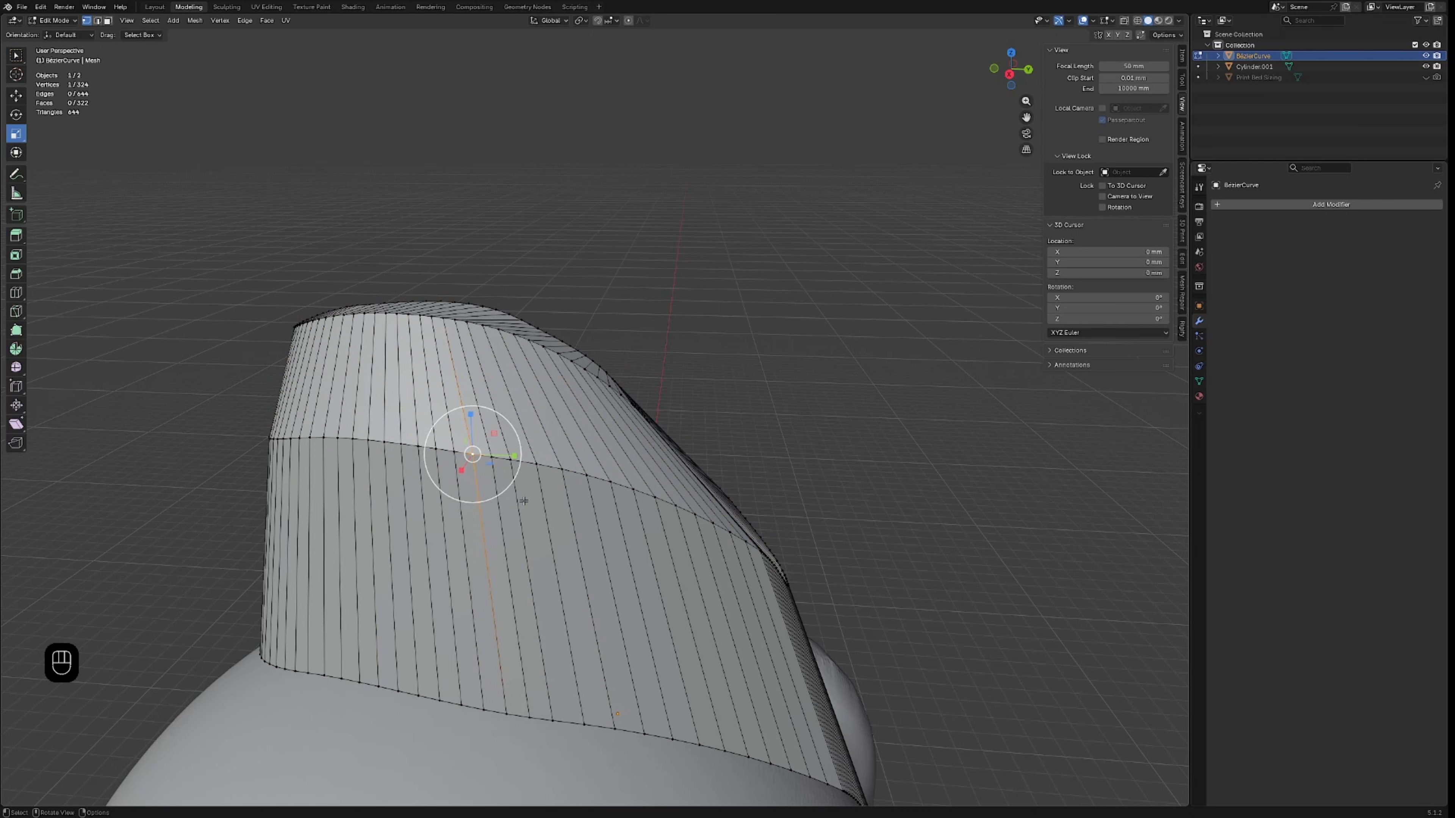
alt+click(552, 469)
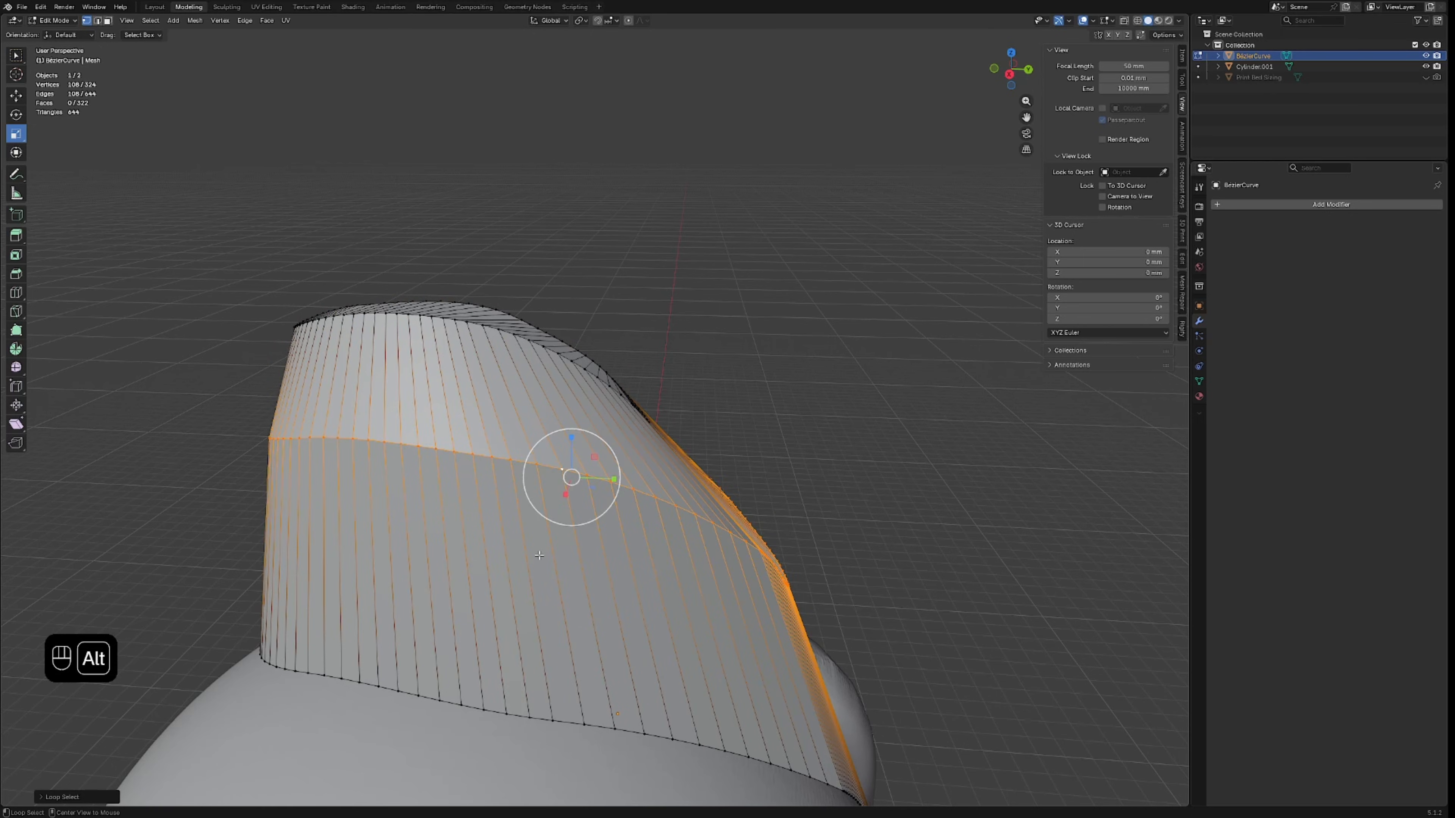
middle_drag(490, 497, 688, 572)
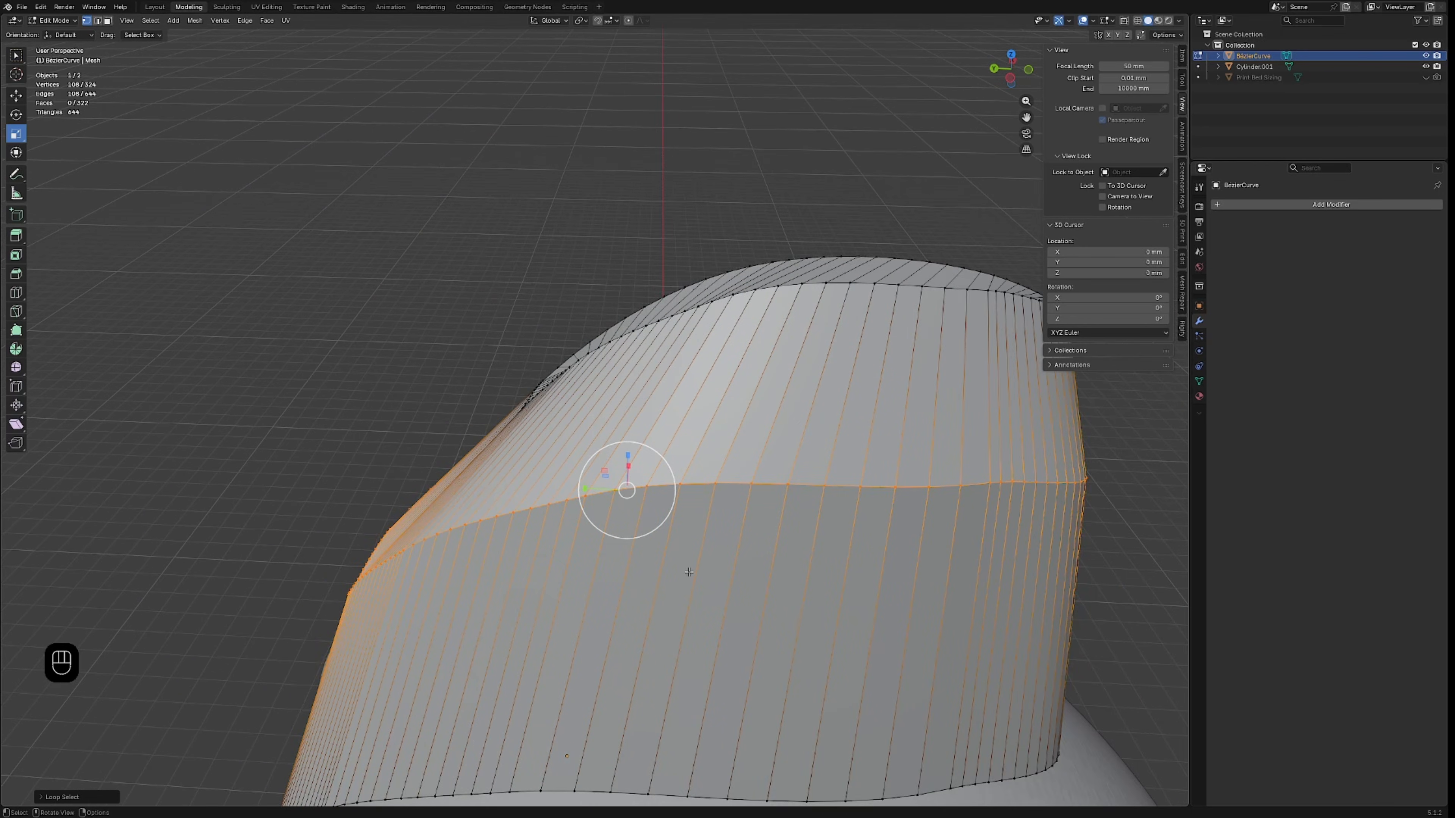
alt+click(695, 449)
middle_drag(695, 448, 726, 453)
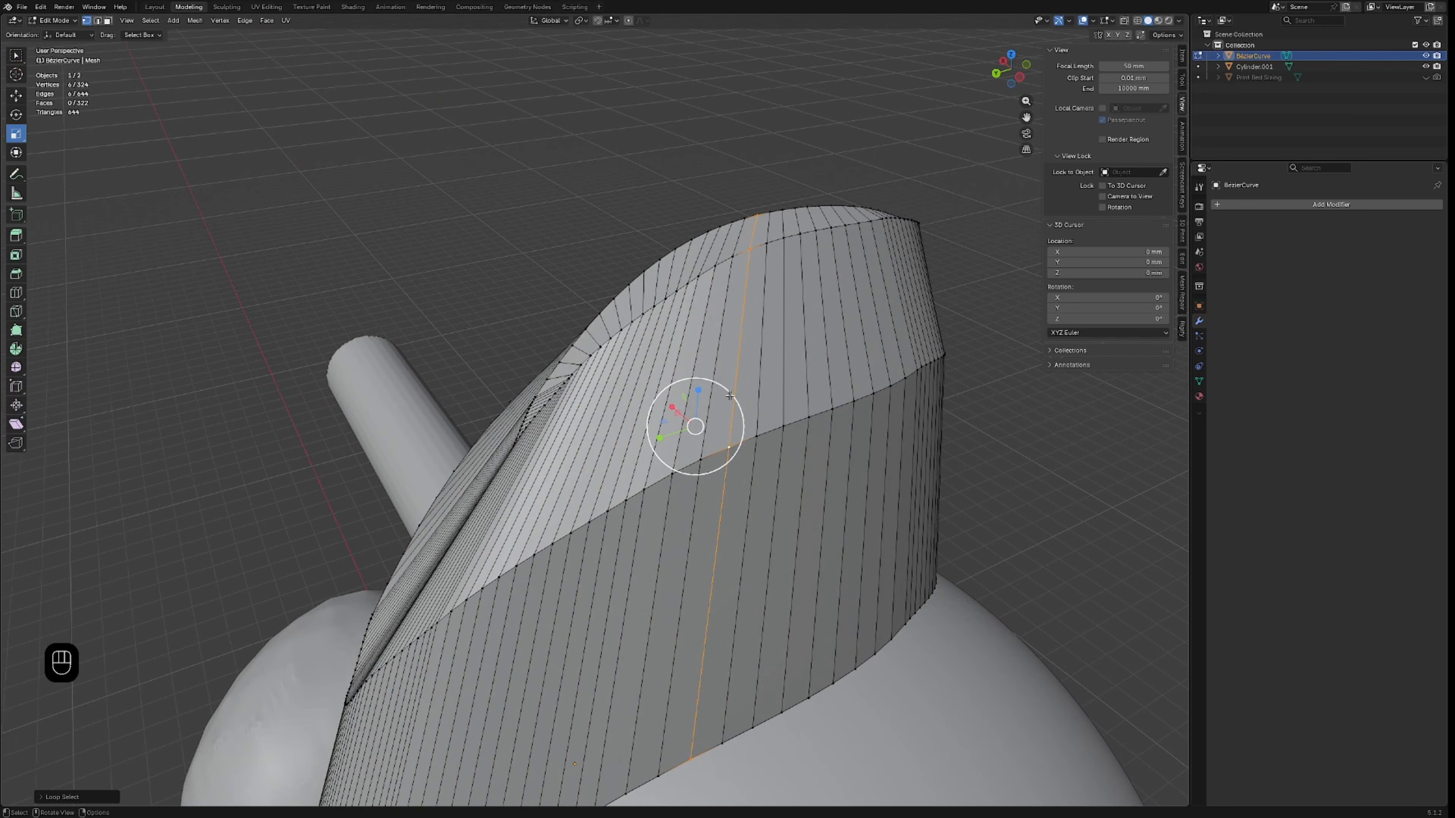
alt+click(685, 469)
middle_drag(684, 468, 910, 631)
key(s)
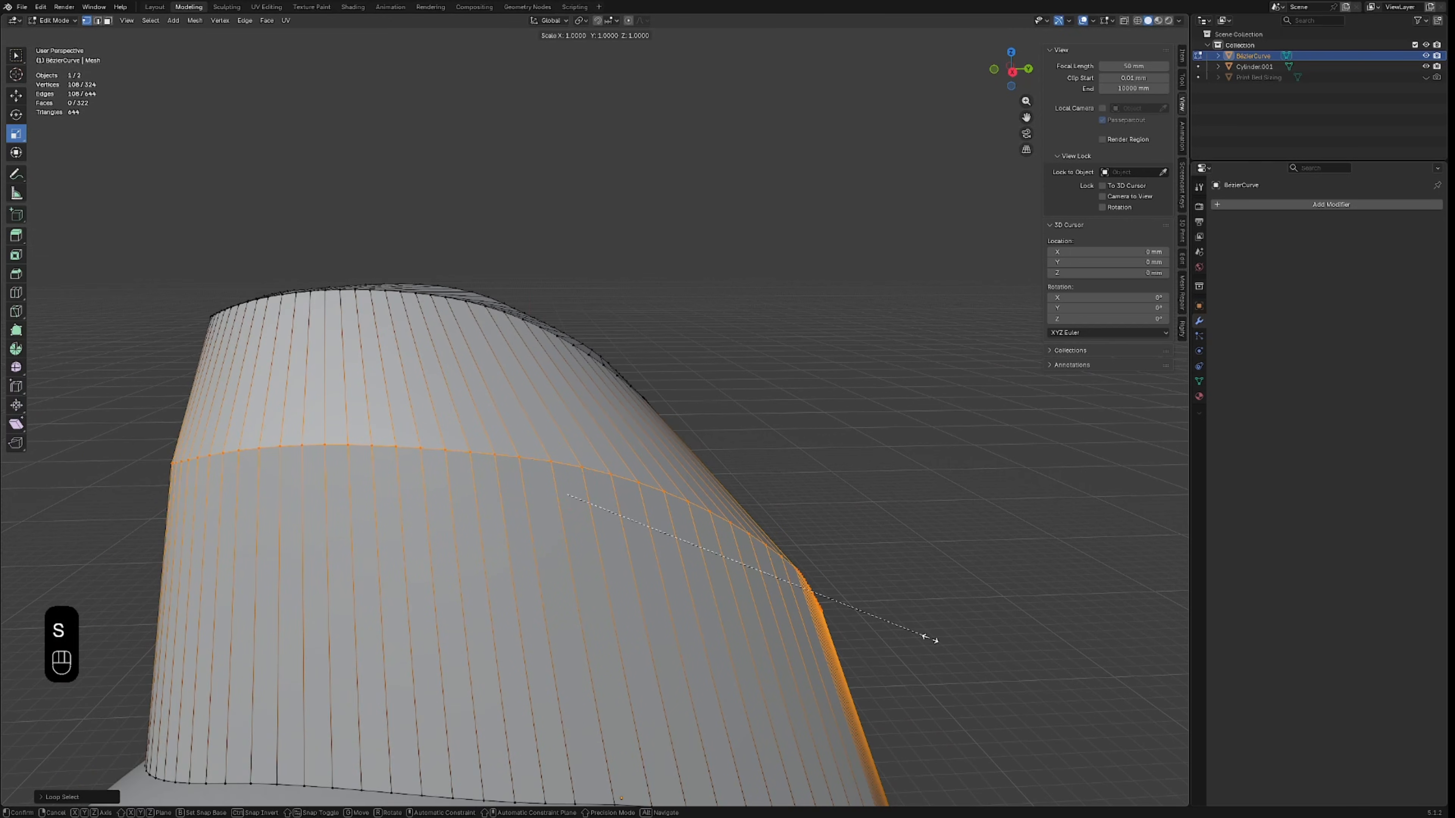
click(893, 619)
middle_drag(893, 619, 779, 630)
Step: Adjust the middle edge loop's width along one axis with the Scale tool and lower it along Z
drag(537, 481, 555, 479)
middle_drag(558, 480, 642, 436)
click(17, 102)
drag(566, 454, 566, 513)
scroll(613, 518, down, 3)
middle_drag(684, 528, 541, 557)
scroll(544, 556, down, 3)
middle_drag(664, 561, 618, 610)
click(838, 541)
scroll(831, 545, up, 4)
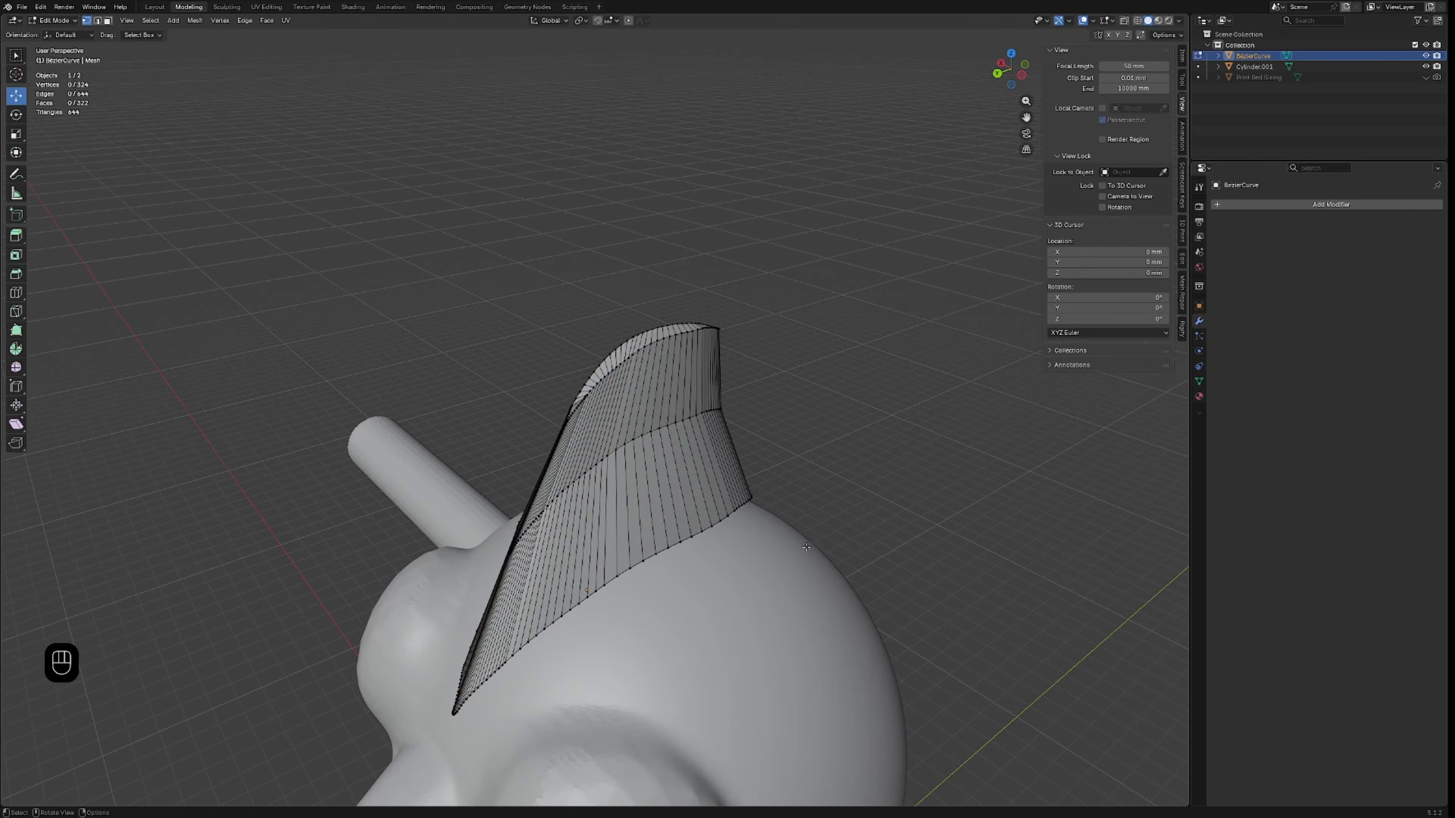
Step: Select the whole crest mesh and move it down so its base sinks into the head
middle_drag(784, 562, 828, 524)
key(a)
middle_drag(710, 478, 600, 443)
drag(611, 447, 626, 480)
middle_drag(626, 479, 593, 473)
click(733, 494)
scroll(593, 473, down, 5)
Step: Switch to the Layout workspace and examine the crest's sides and front edge on the head
click(158, 8)
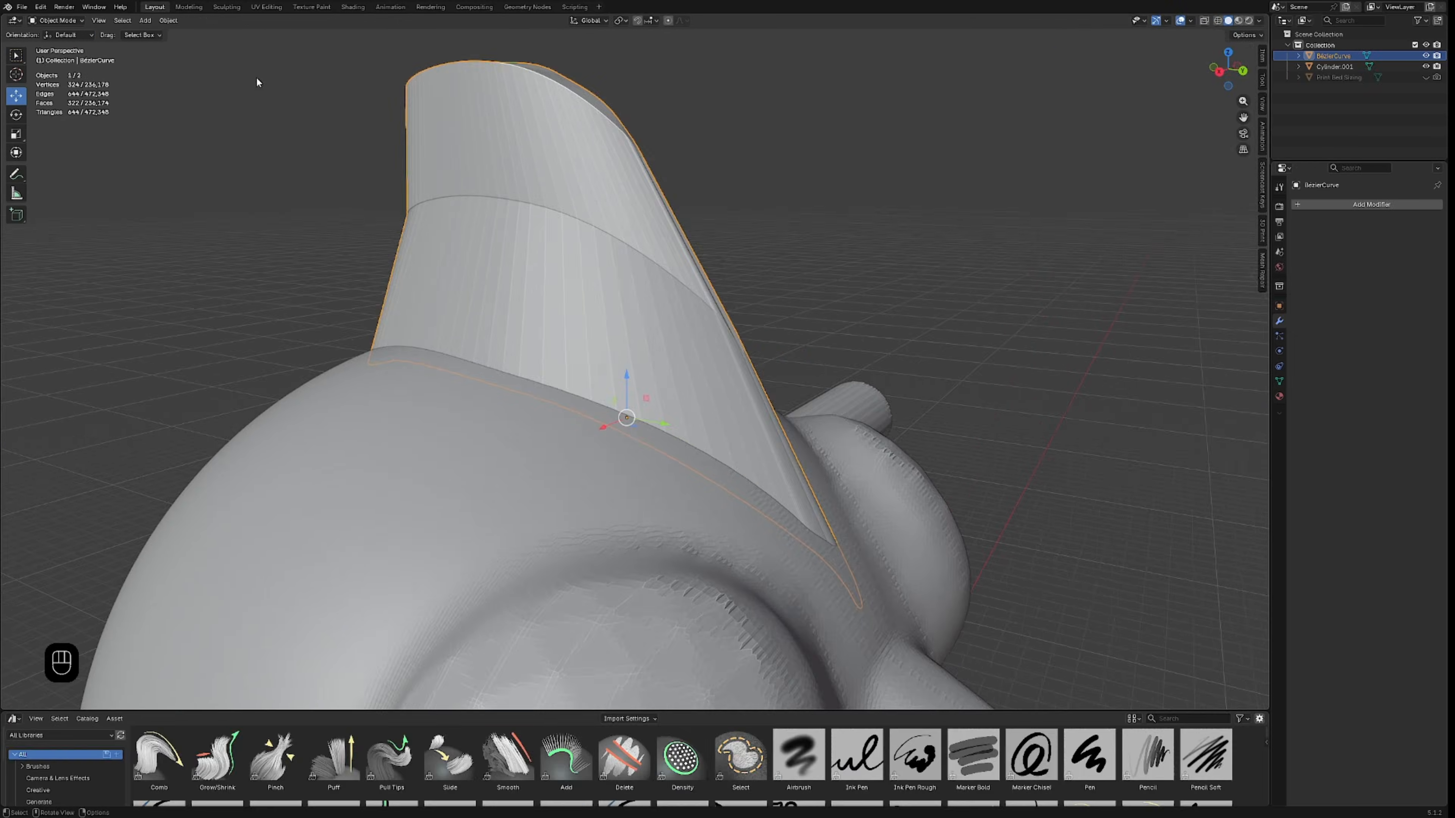
middle_drag(389, 338, 507, 372)
click(515, 338)
scroll(515, 337, down, 5)
middle_drag(756, 422, 637, 477)
scroll(562, 438, up, 5)
middle_drag(562, 438, 578, 468)
scroll(564, 437, up, 3)
click(553, 456)
scroll(552, 450, down, 3)
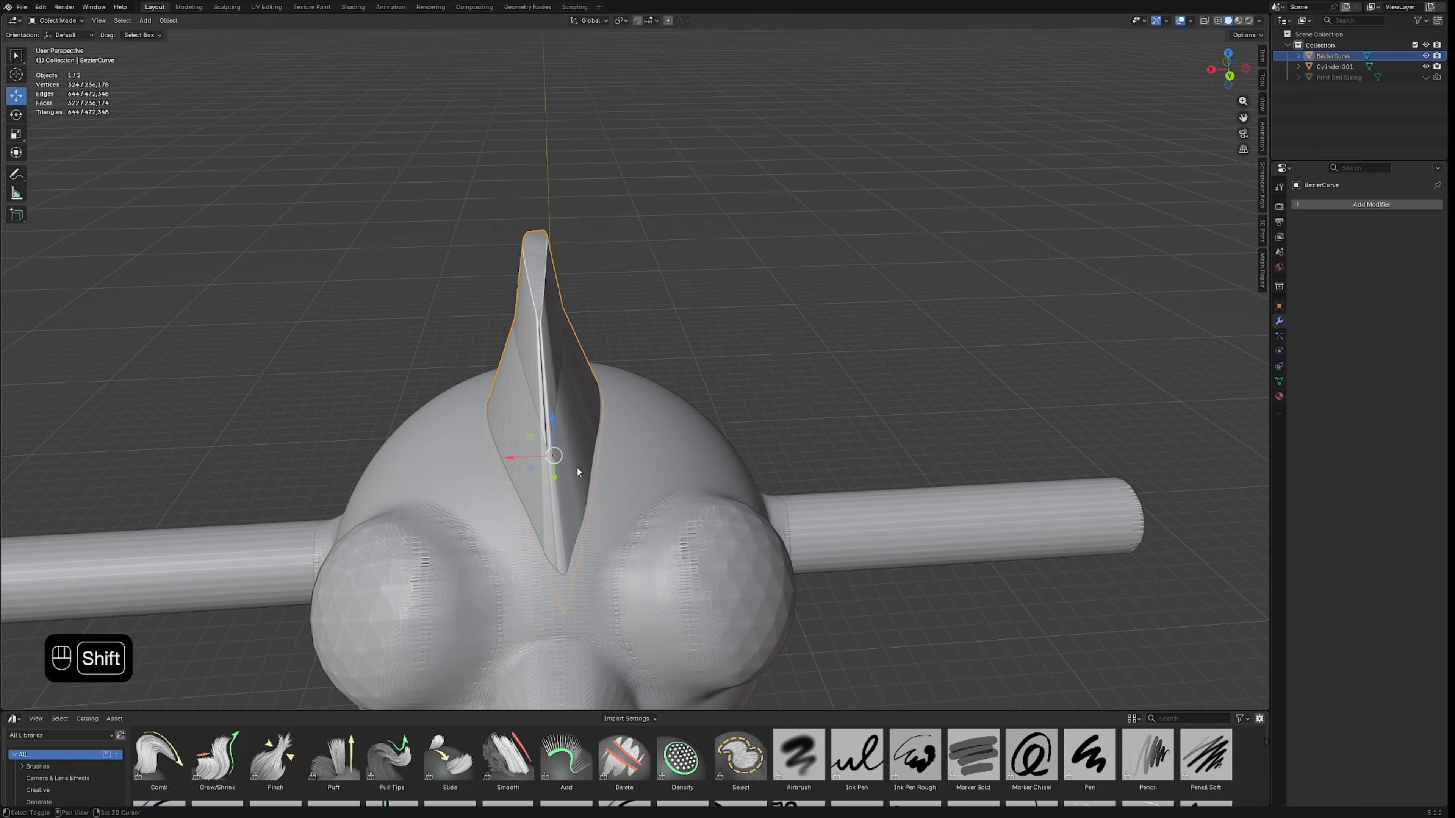
scroll(533, 441, up, 3)
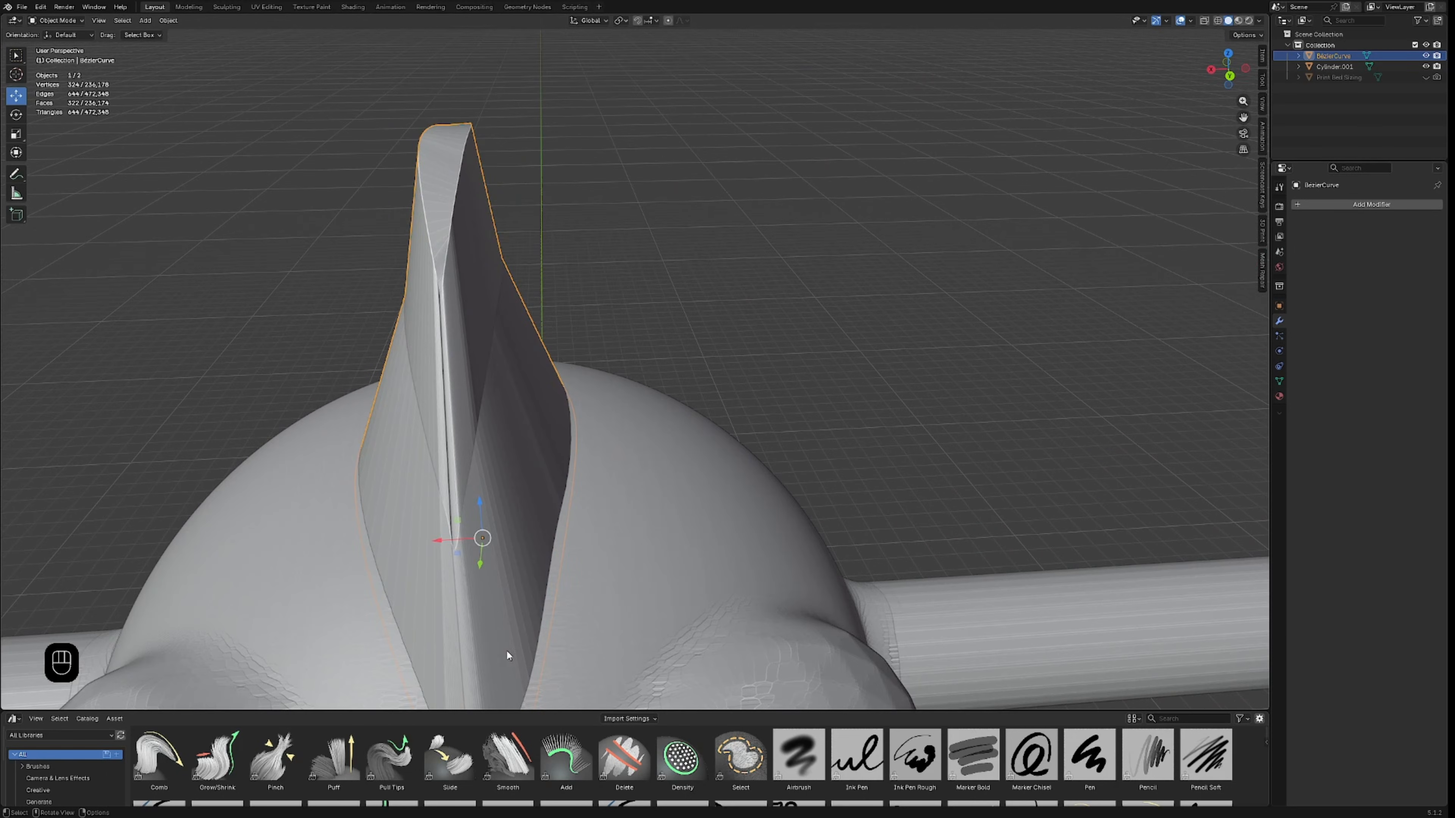
Step: Switch to the Sculpting workspace and set the Smooth brush size to 204 px for the crest
click(227, 7)
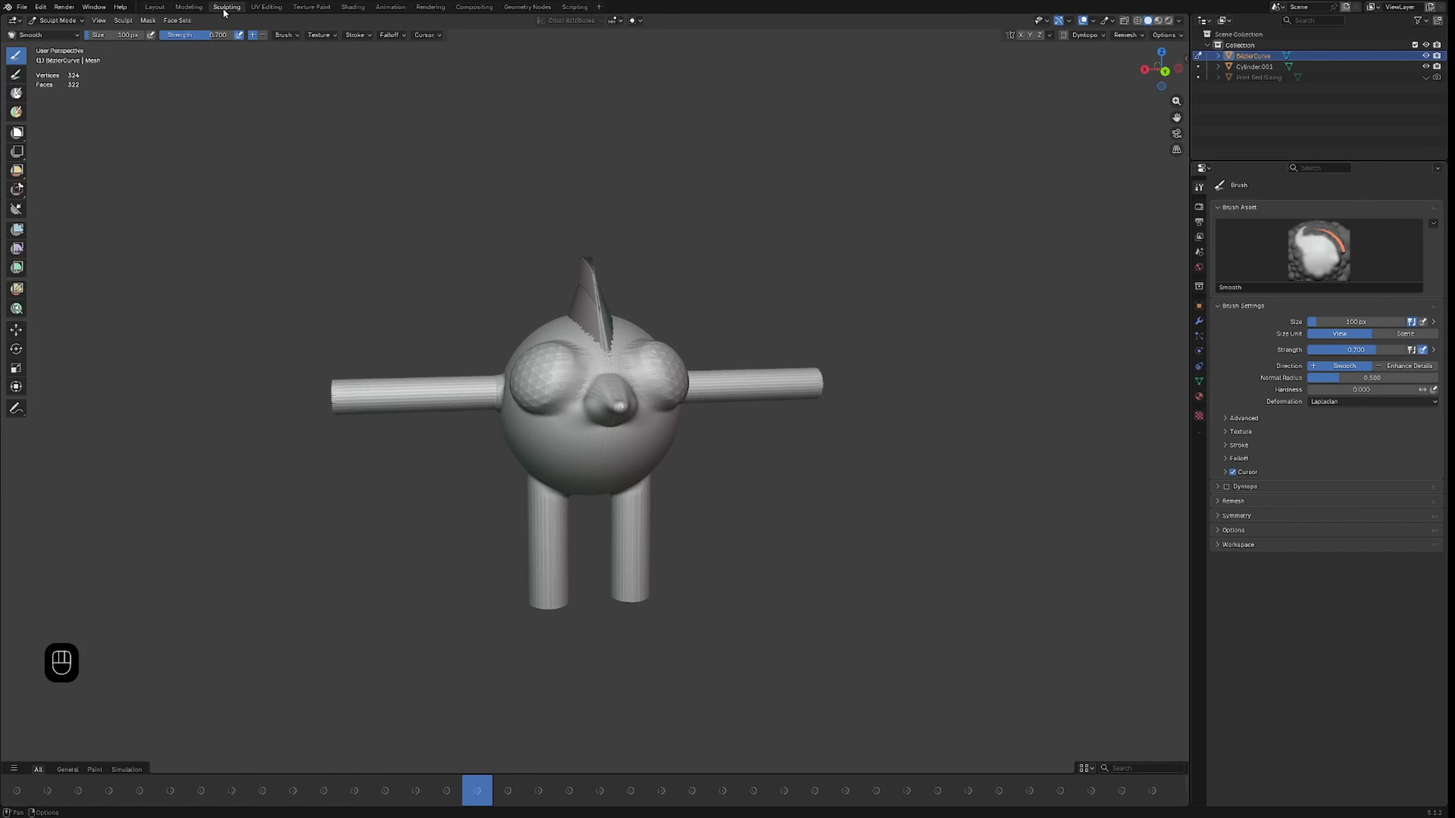
scroll(667, 472, up, 5)
shift+middle_drag(660, 291, 647, 550)
mouse_move(647, 550)
middle_down()
mouse_move(650, 656)
mouse_move(658, 550)
middle_up()
scroll(604, 666, up, 3)
shift+middle_drag(604, 666, 679, 588)
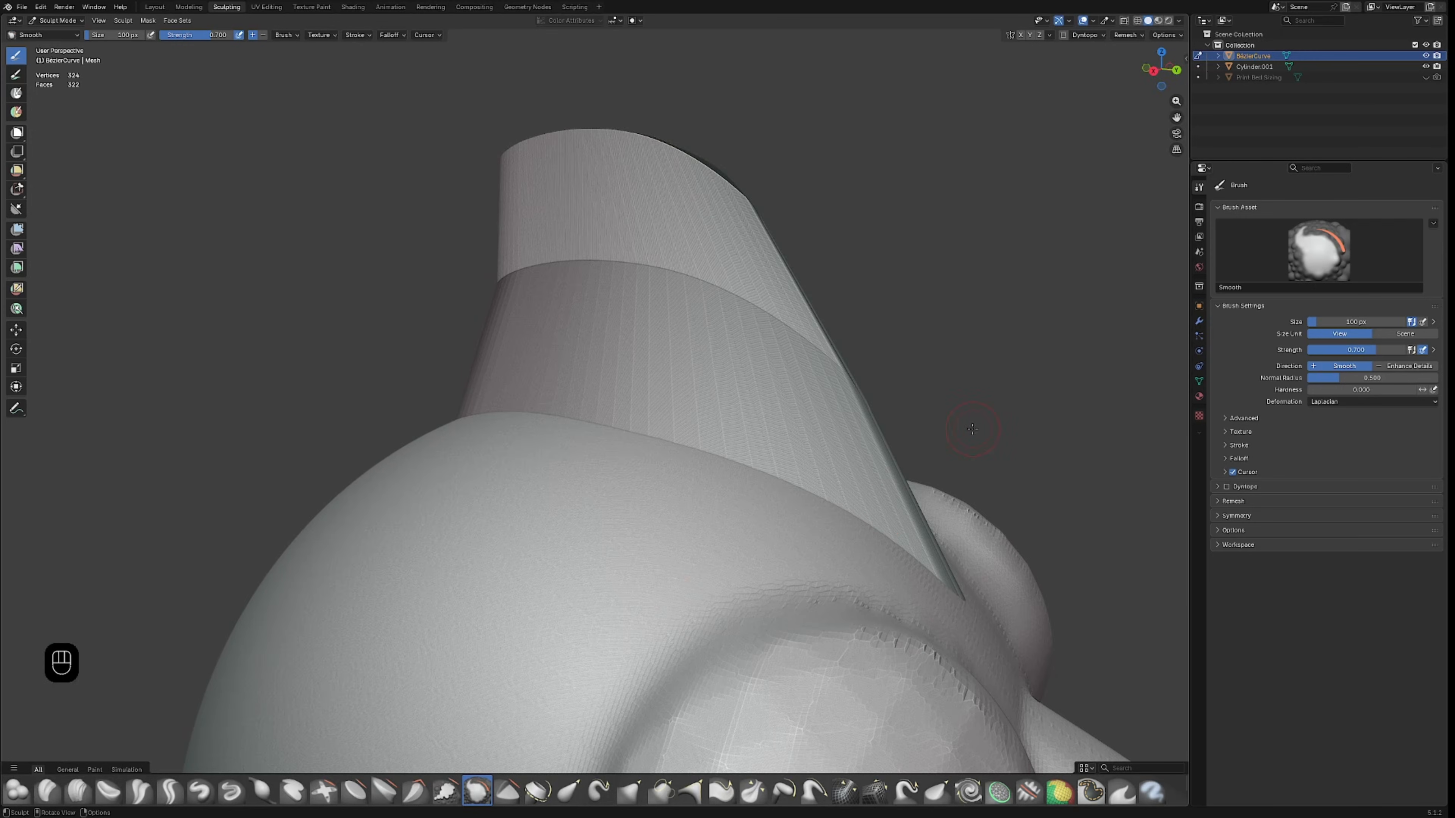
middle_drag(887, 432, 739, 413)
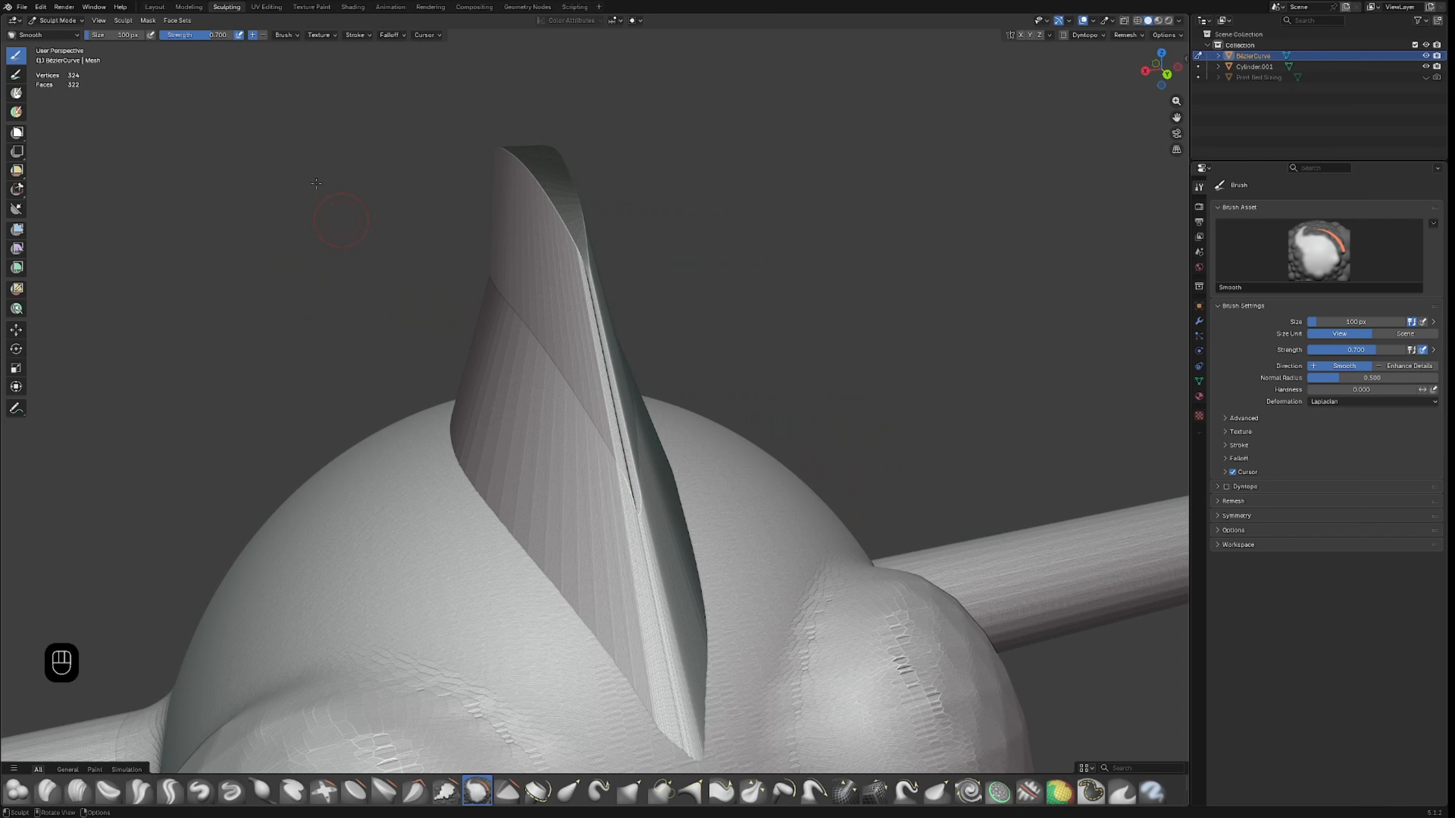
drag(122, 39, 122, 39)
Step: Try to smooth the crest's front edge from its upper part to the base, and undo the strokes
middle_drag(635, 438, 565, 427)
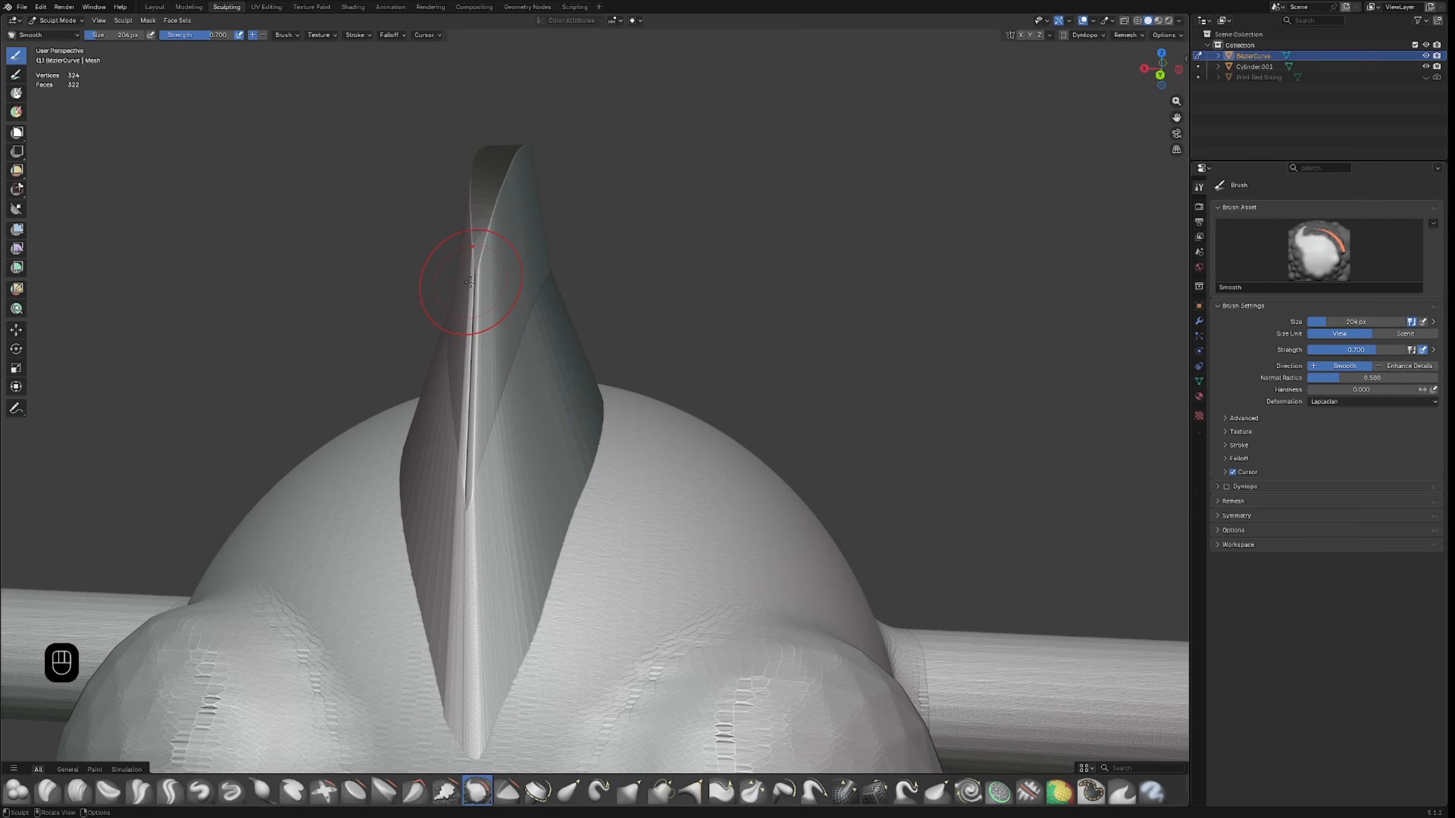
middle_drag(487, 309, 504, 281)
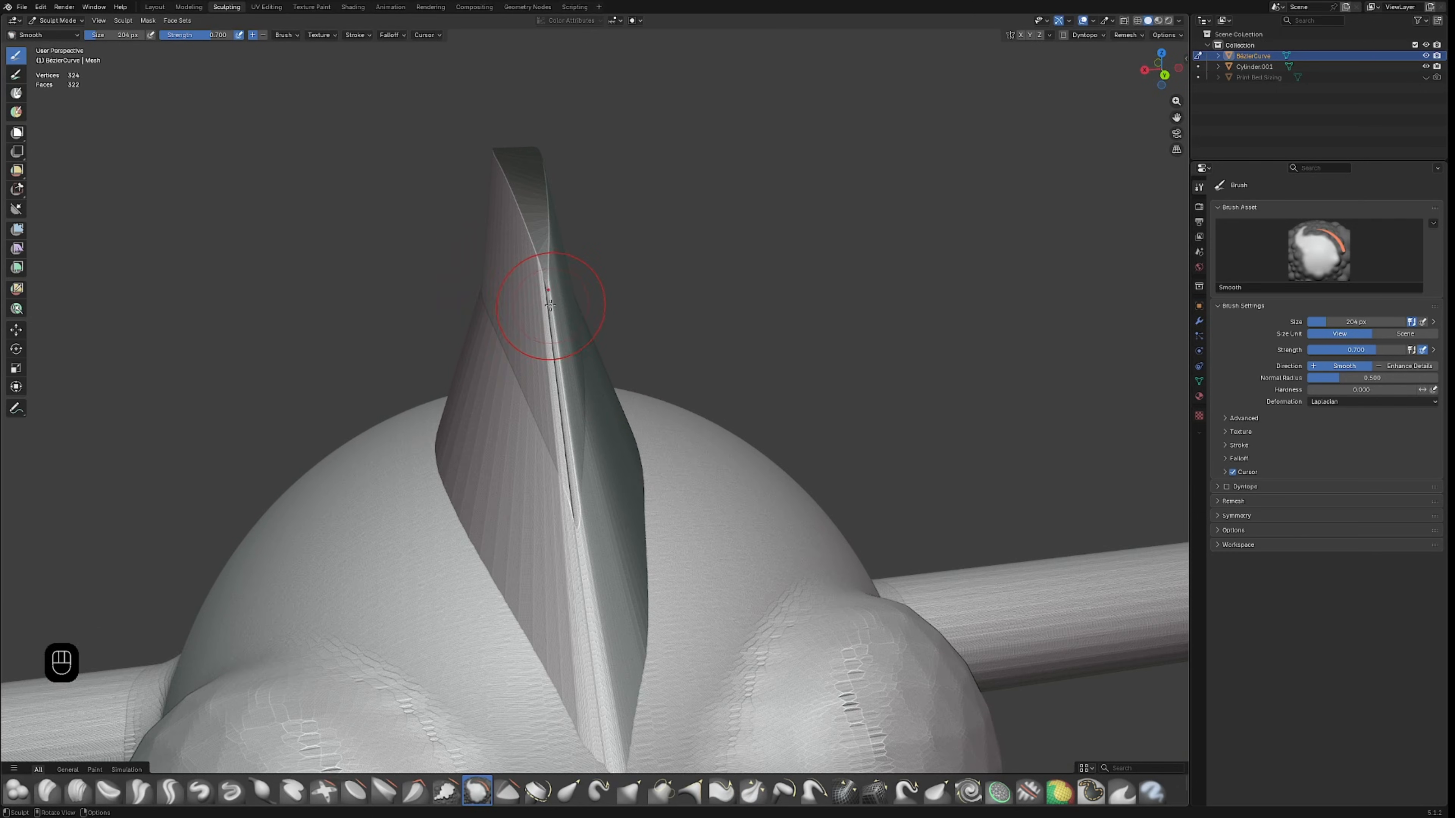
drag(548, 304, 590, 659)
middle_drag(613, 566, 682, 529)
key(ctrl+z)
key(ctrl+z)
key(ctrl+z)
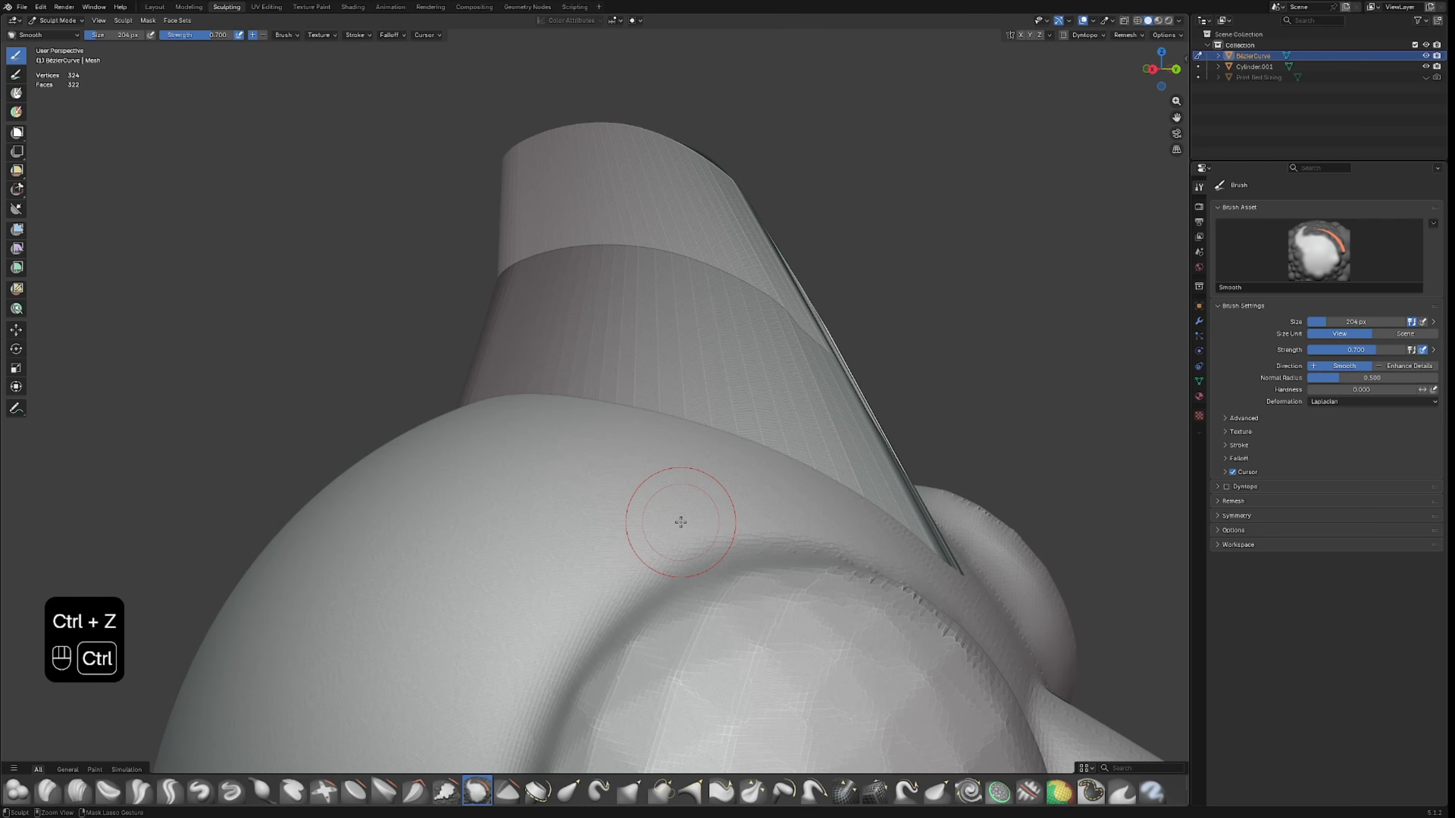
key(ctrl+z)
key(ctrl+z)
key(ctrl+z)
Step: Try the Smooth brush on the narrow seam at the crest's front and undo back to mesh editing
middle_drag(721, 487, 607, 283)
middle_drag(599, 442, 659, 459)
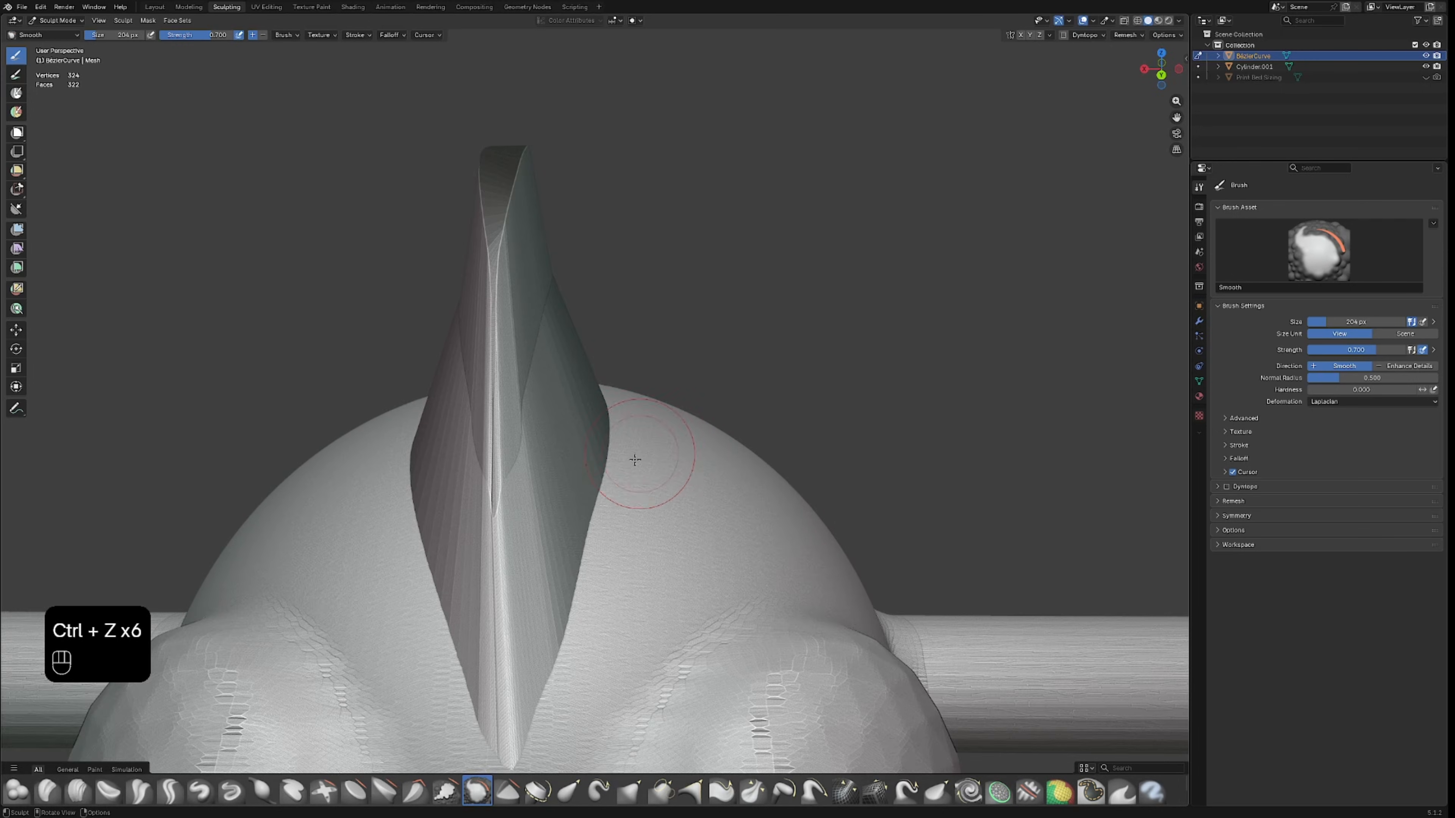
scroll(692, 572, up, 3)
click(412, 583)
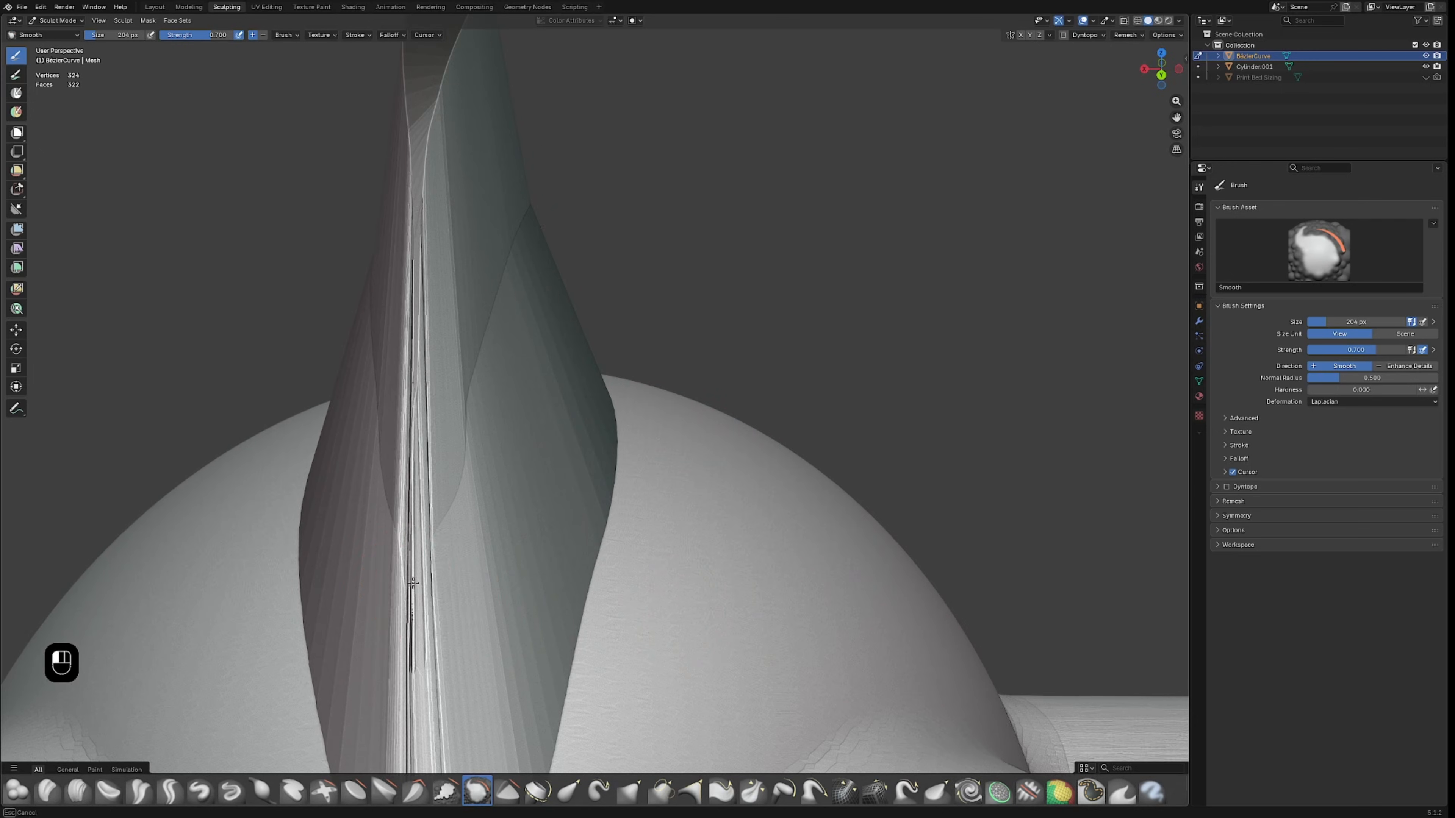
key(ctrl+z)
key(ctrl+z)
key(ctrl+z)
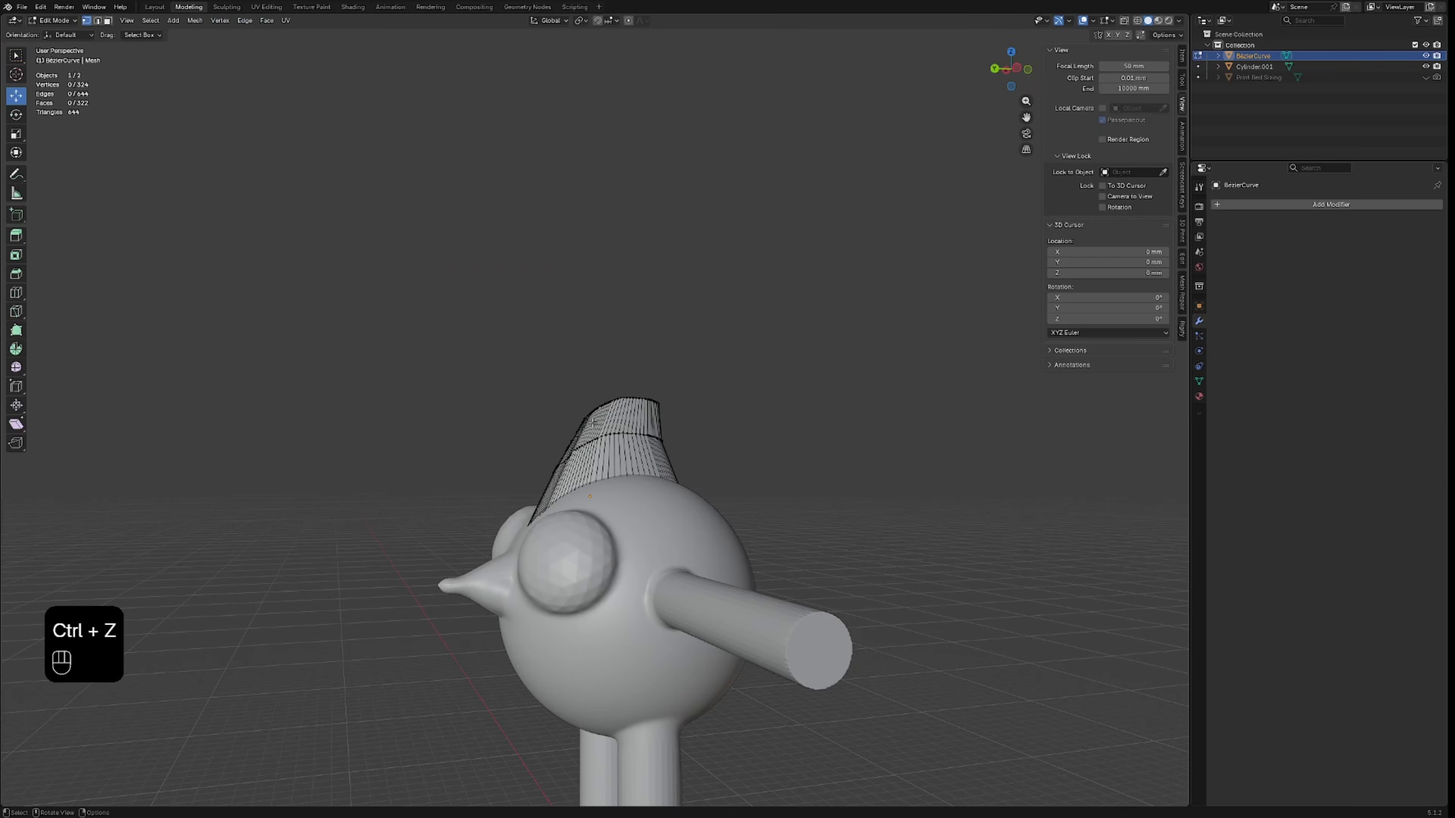
Step: Examine the crowded edges and the gap along the crest's front in the edit mesh and in Object Mode
middle_drag(636, 490, 636, 483)
scroll(636, 483, up, 7)
middle_drag(581, 565, 646, 326)
scroll(649, 367, up, 4)
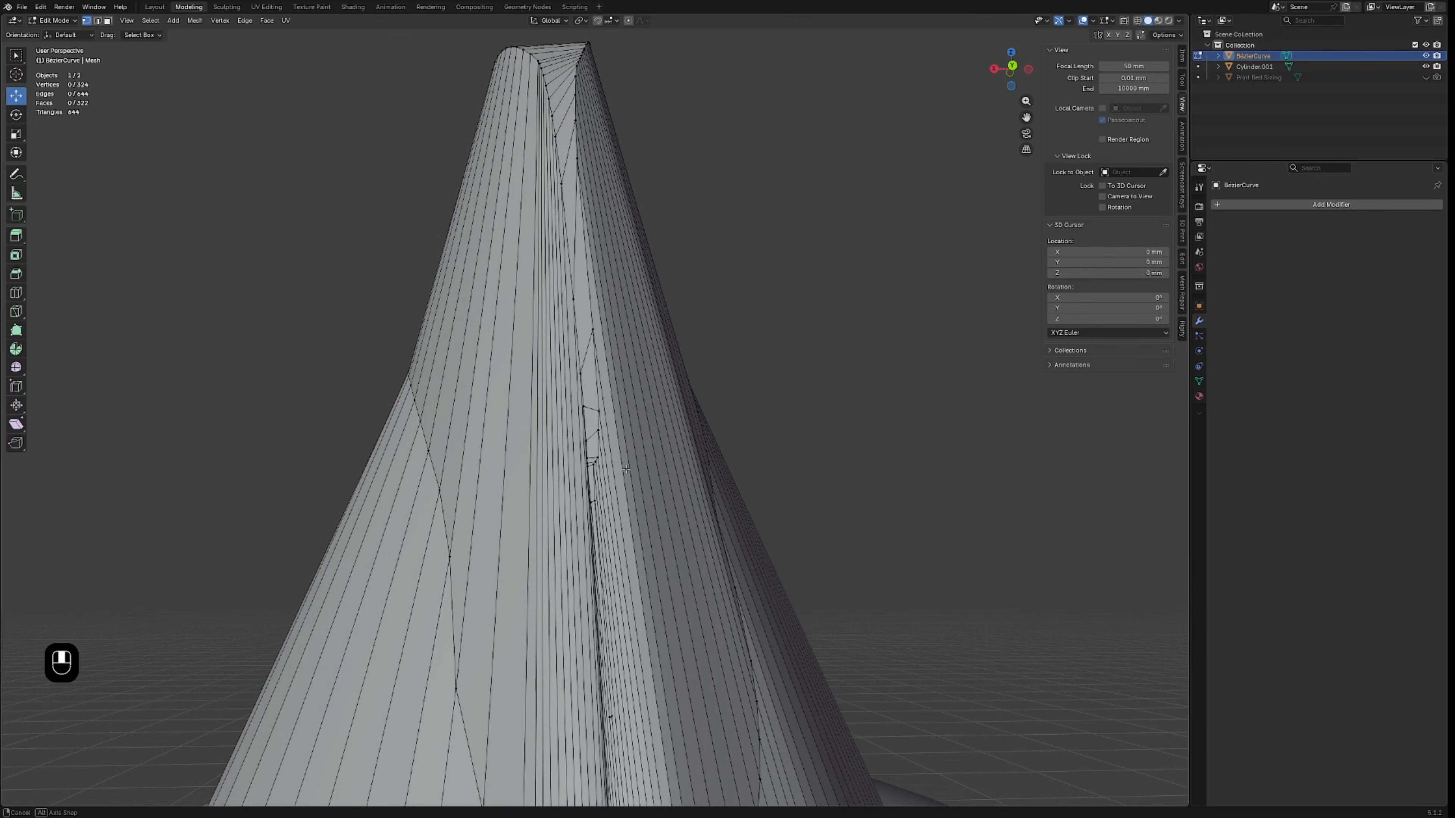
click(154, 6)
middle_drag(516, 298, 616, 266)
click(1348, 208)
middle_drag(1022, 346, 740, 343)
scroll(916, 354, up, 3)
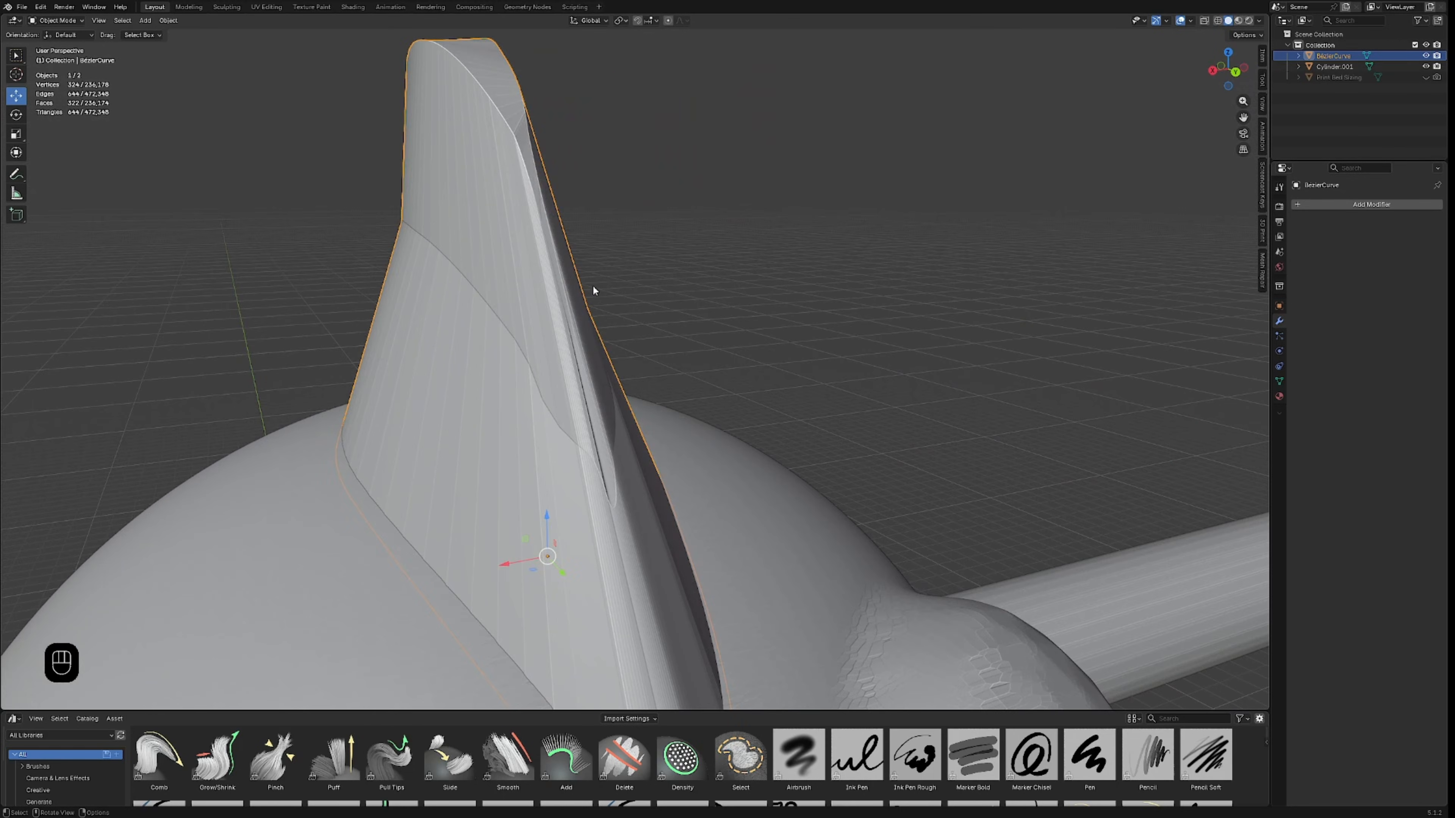
scroll(597, 275, down, 5)
Step: Add a Remesh modifier to the crest
click(1313, 203)
mouse_move(1324, 231)
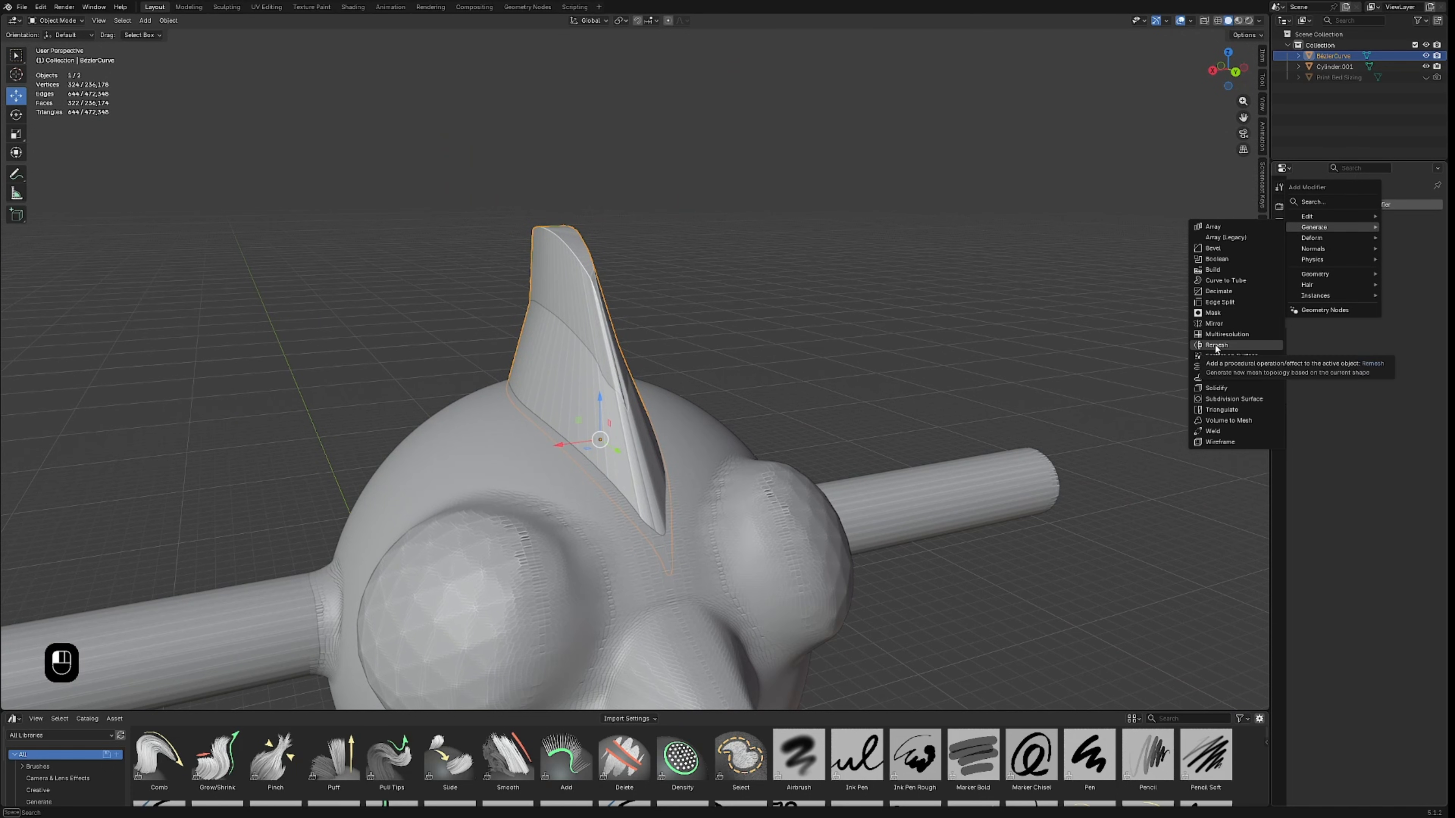
click(1361, 205)
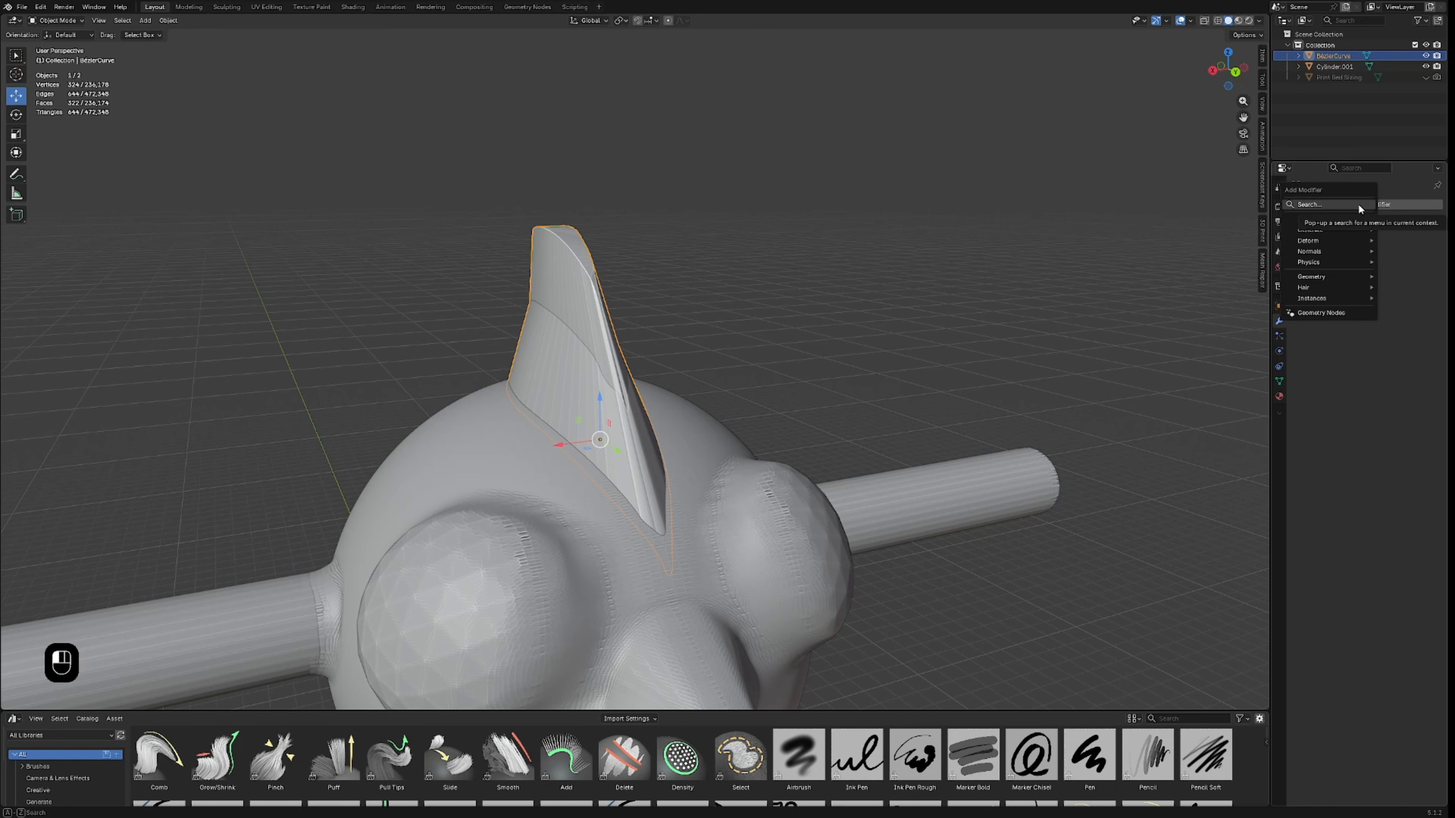
click(1282, 171)
click(1284, 171)
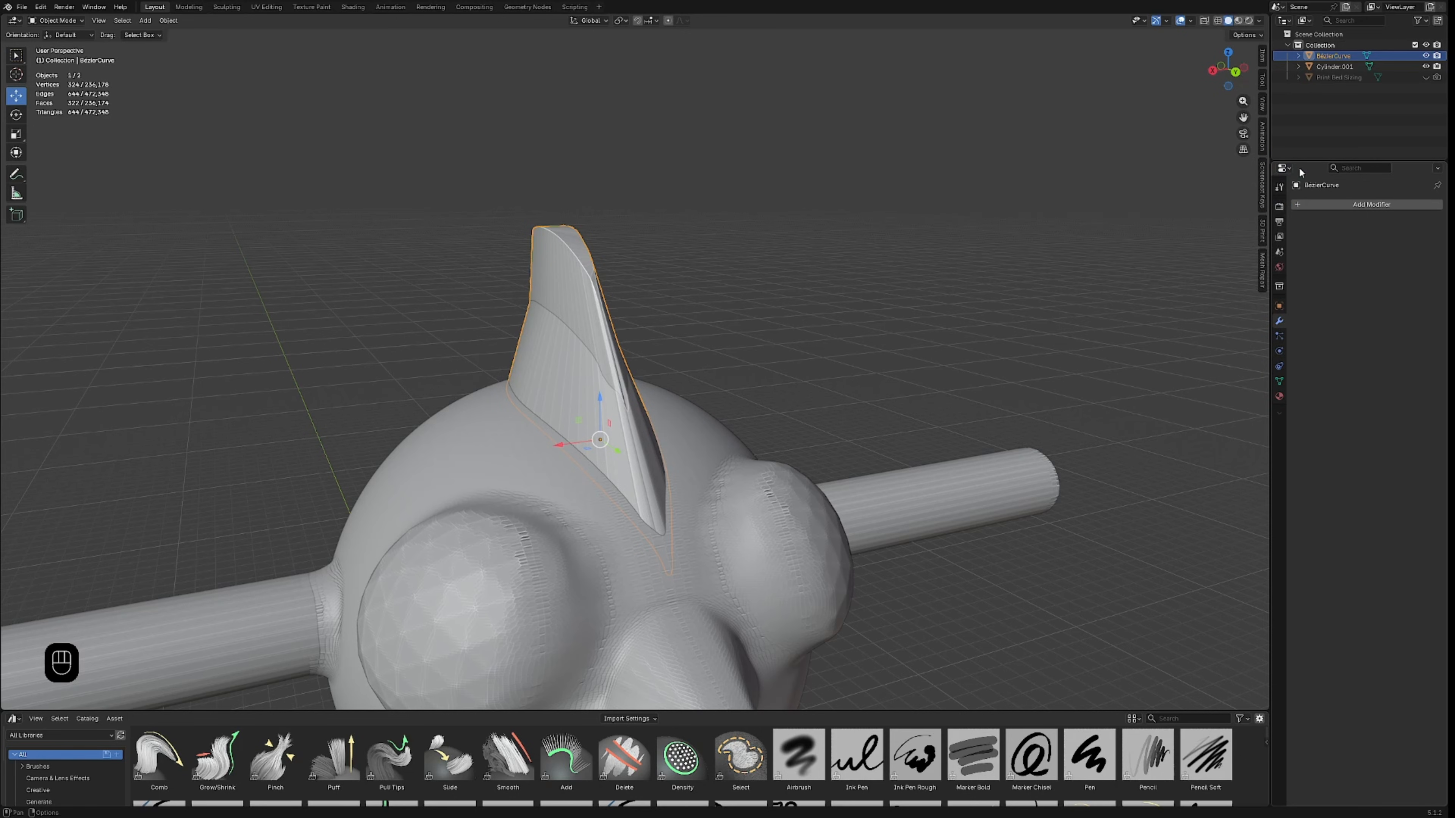
click(1356, 205)
click(1363, 207)
mouse_move(1330, 235)
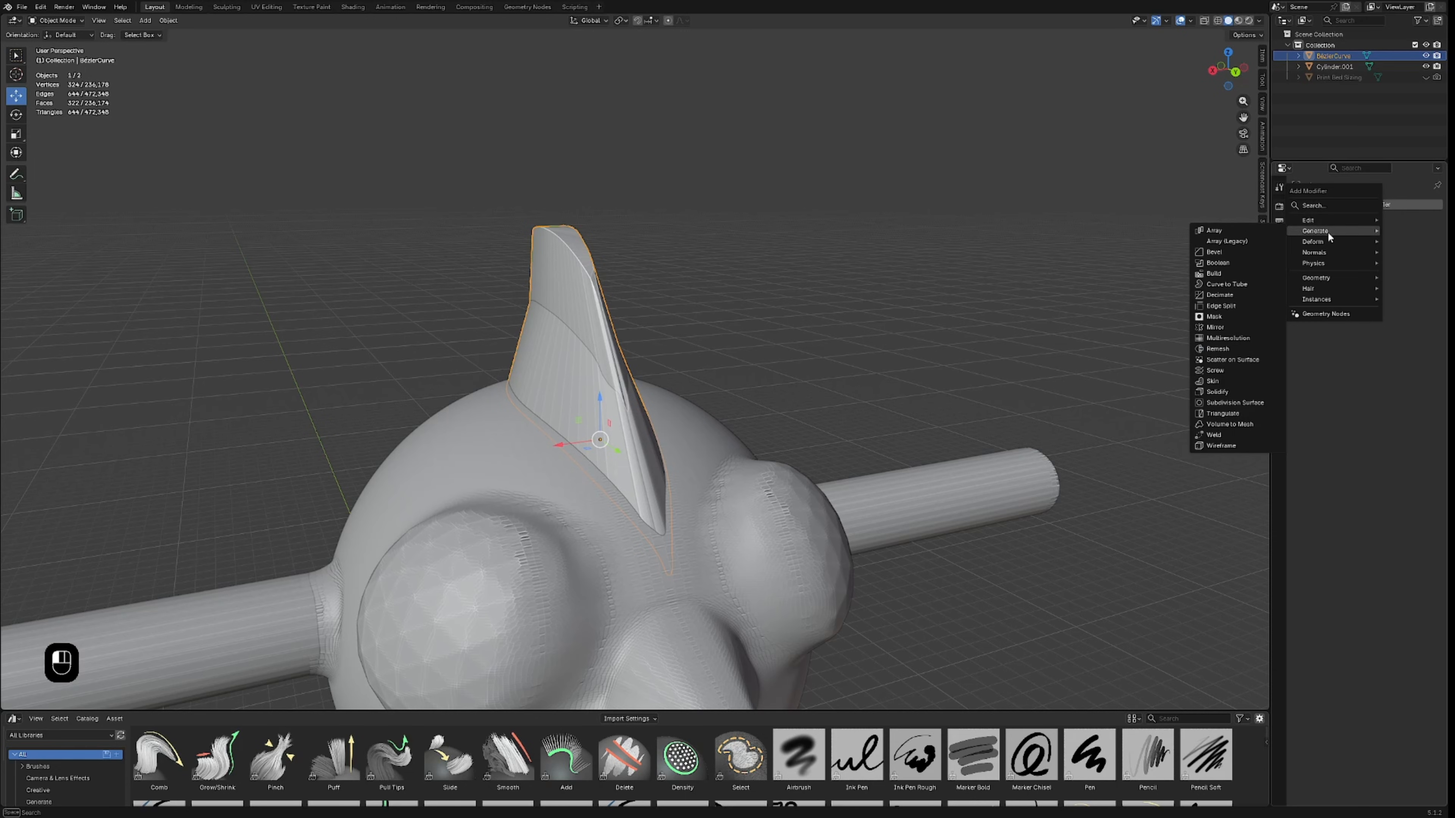
click(1234, 350)
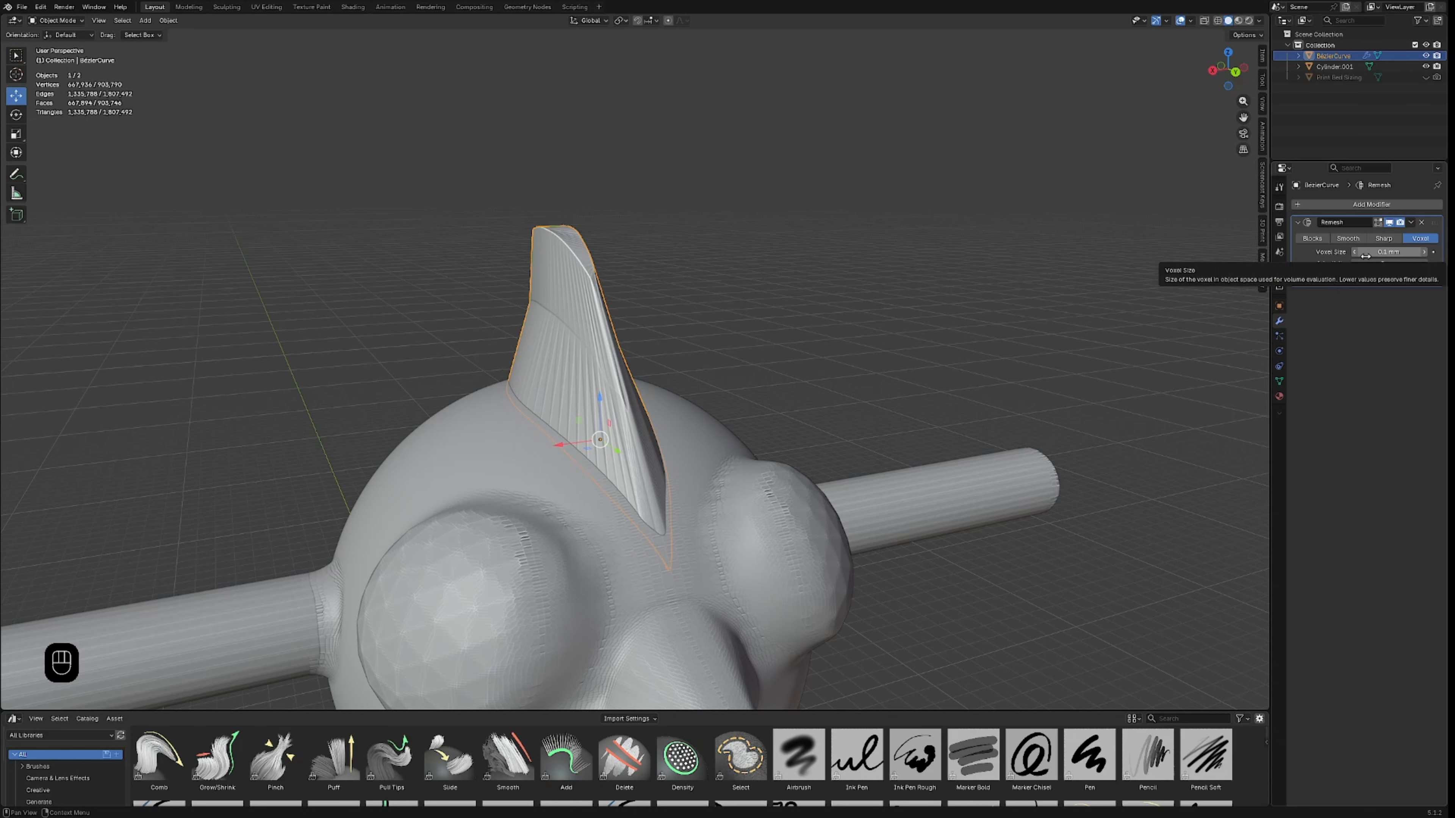
Step: Set the Remesh voxel size to 0.337 mm and apply the modifier to the crest
mouse_move(1382, 251)
mouse_down()
mouse_move(1421, 251)
mouse_move(1382, 251)
mouse_up()
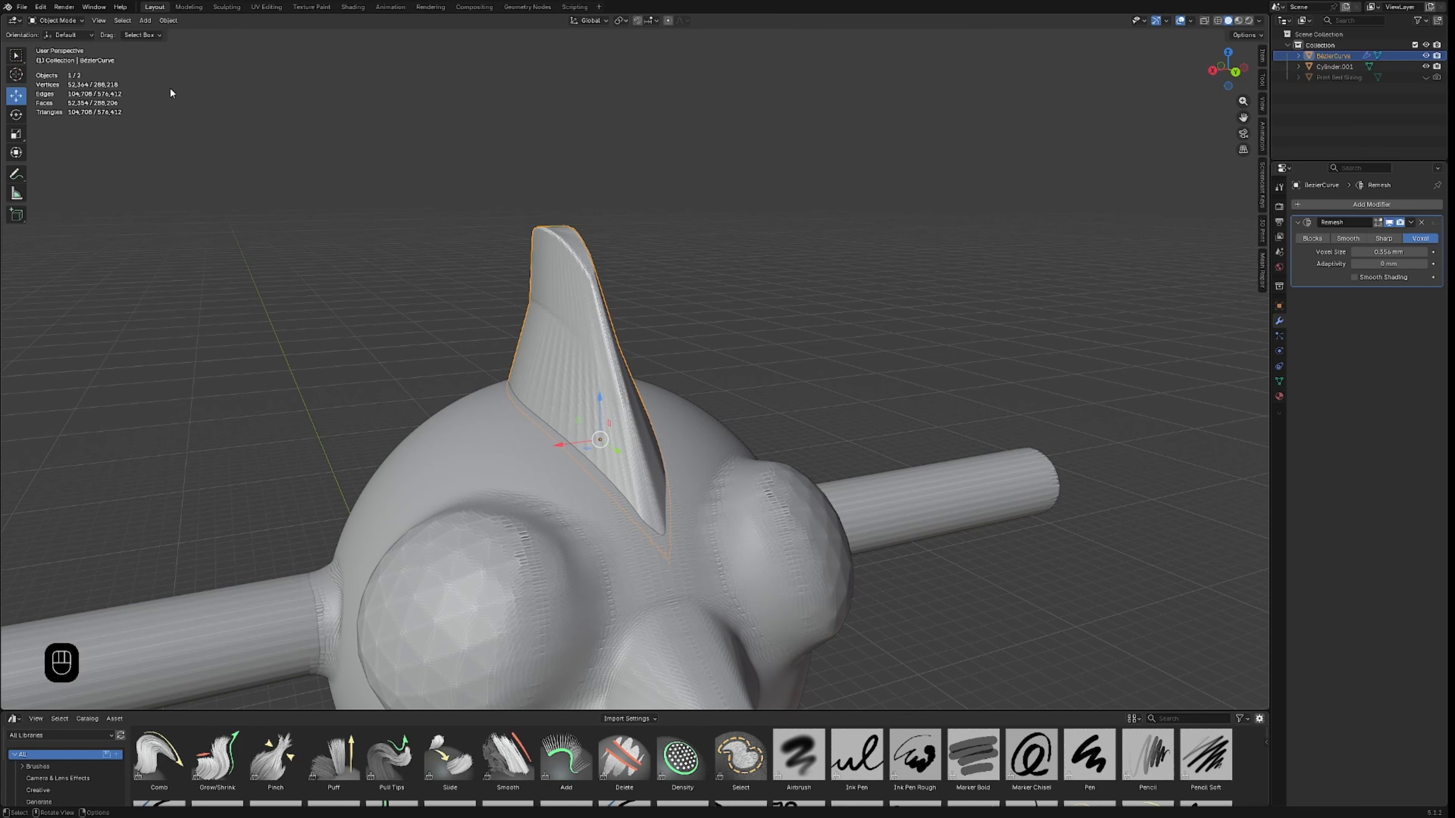
middle_drag(619, 258, 554, 269)
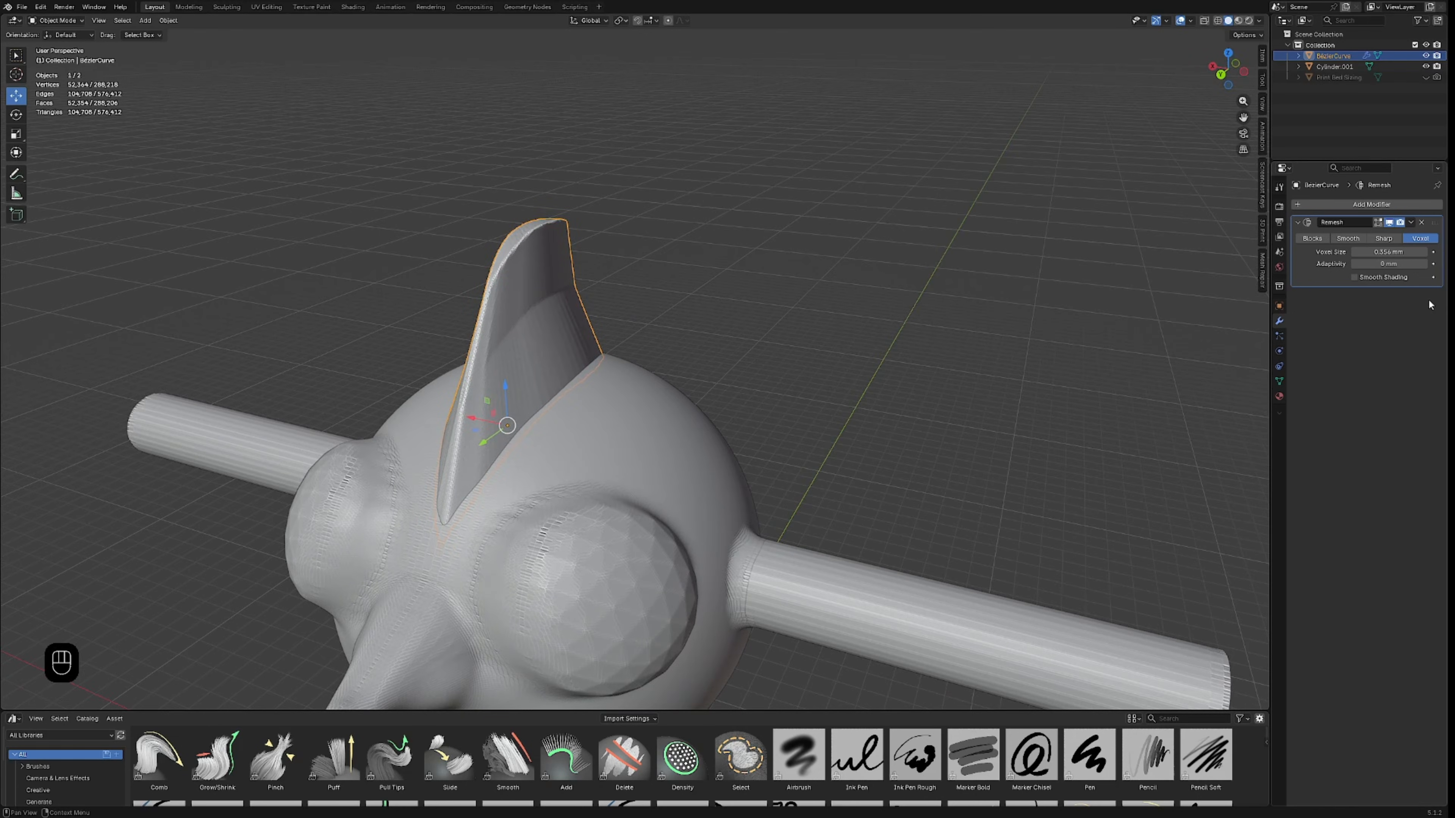
drag(1392, 252, 1388, 252)
middle_drag(916, 271, 989, 274)
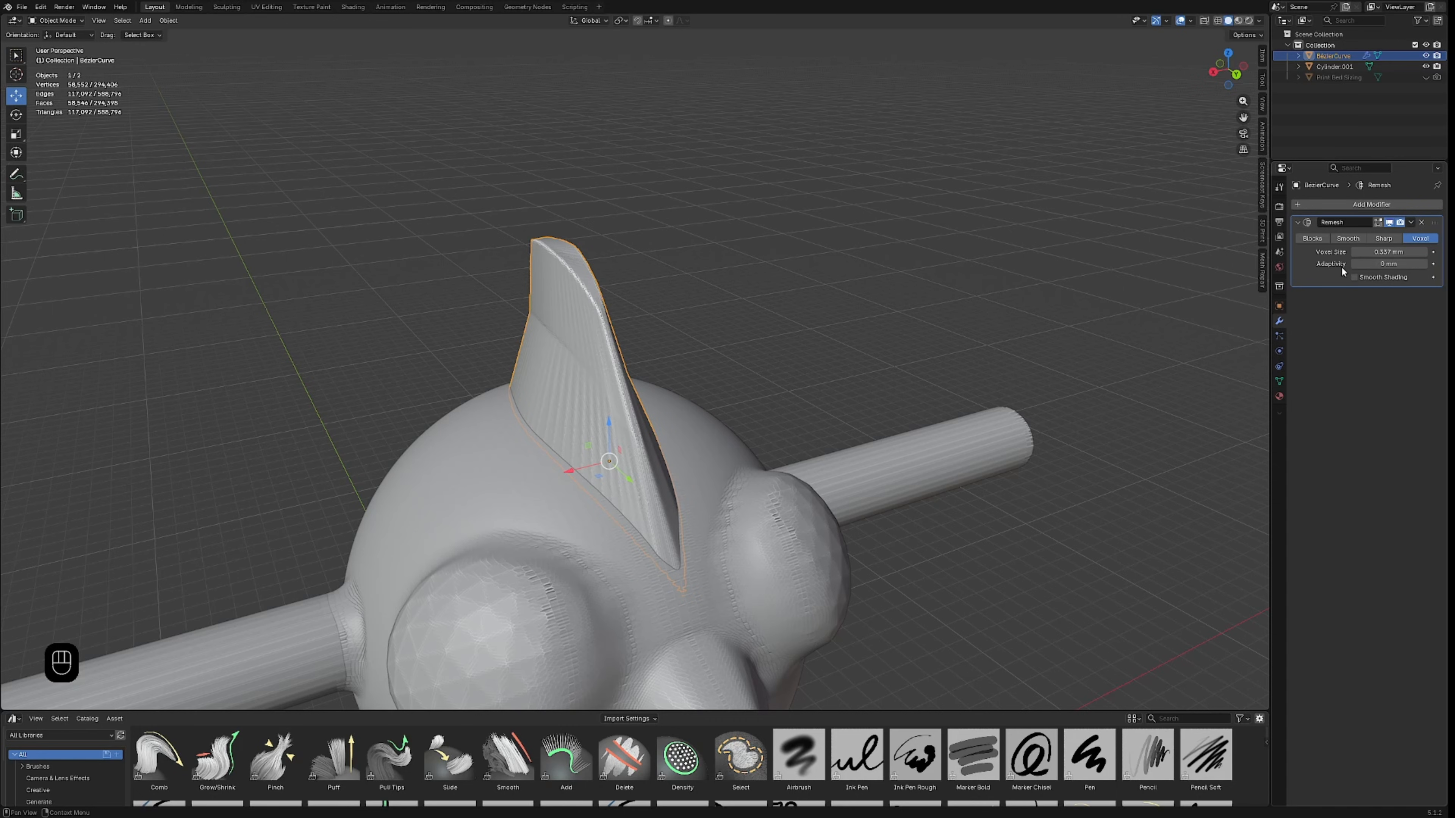
click(1410, 222)
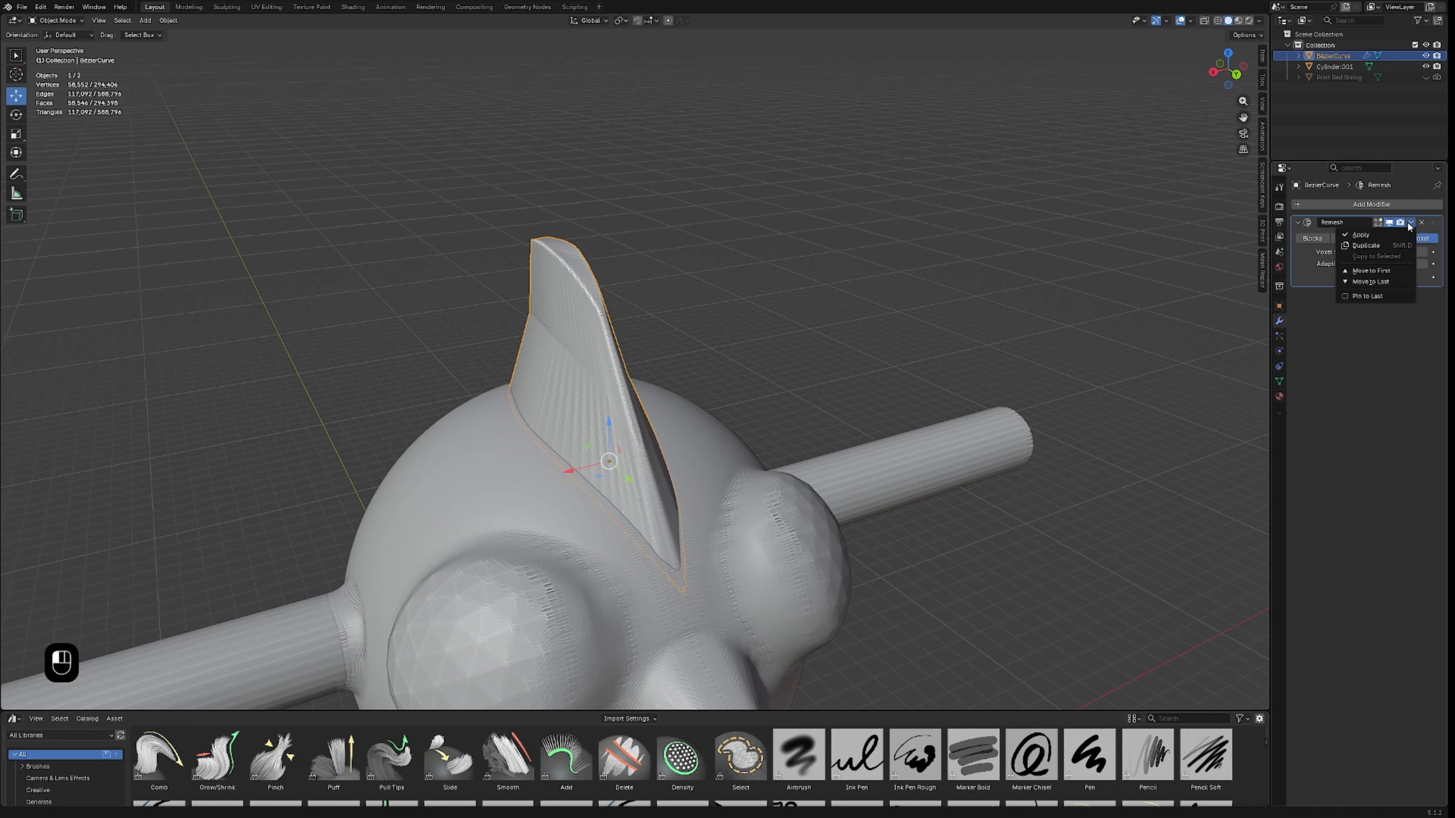
click(1361, 235)
middle_drag(903, 313, 704, 247)
Step: Return to the Sculpting workspace, enable X-axis mirroring and check how the brush mirrors across the crest
click(227, 8)
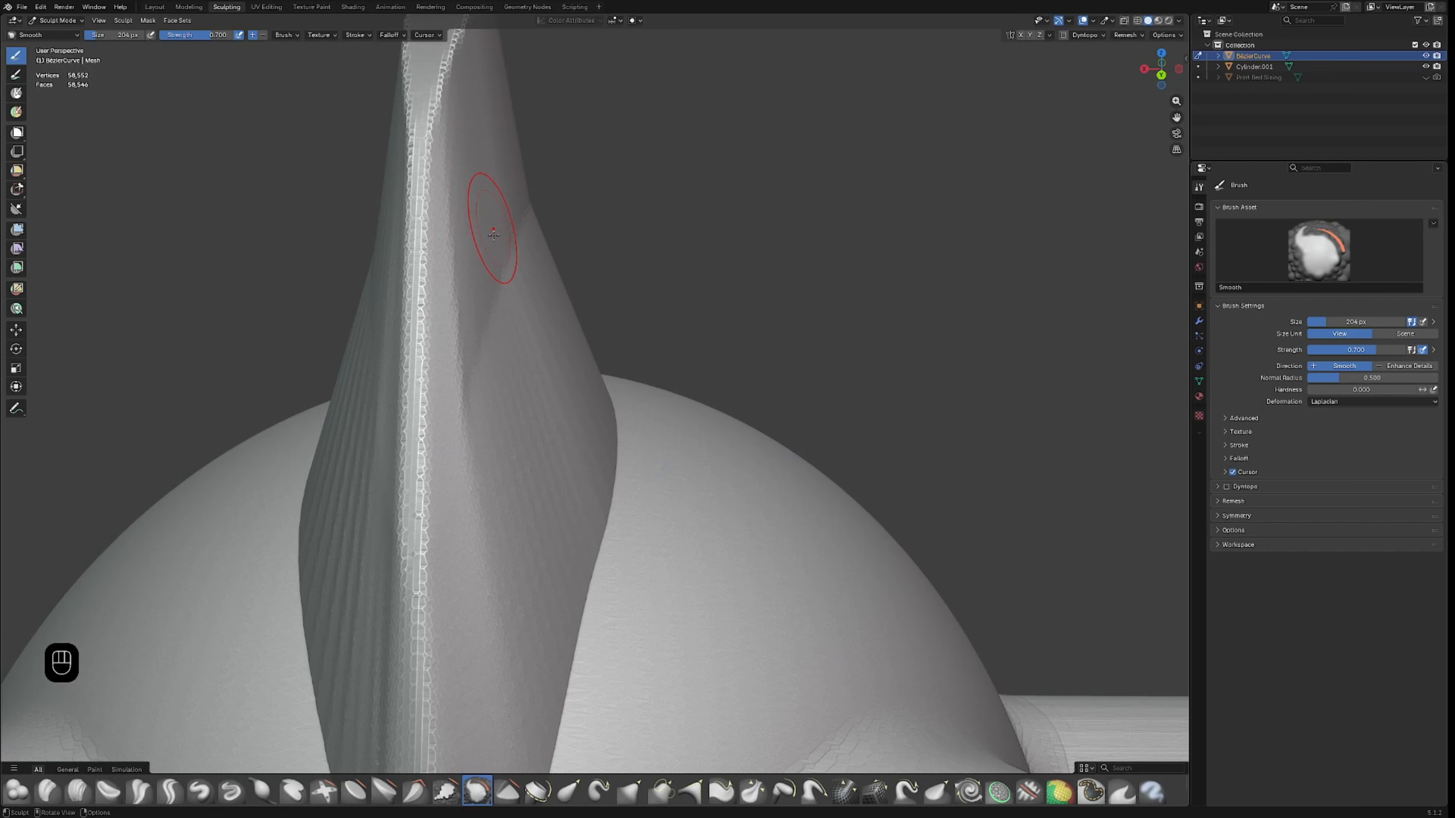
middle_drag(494, 274, 542, 287)
scroll(542, 288, down, 4)
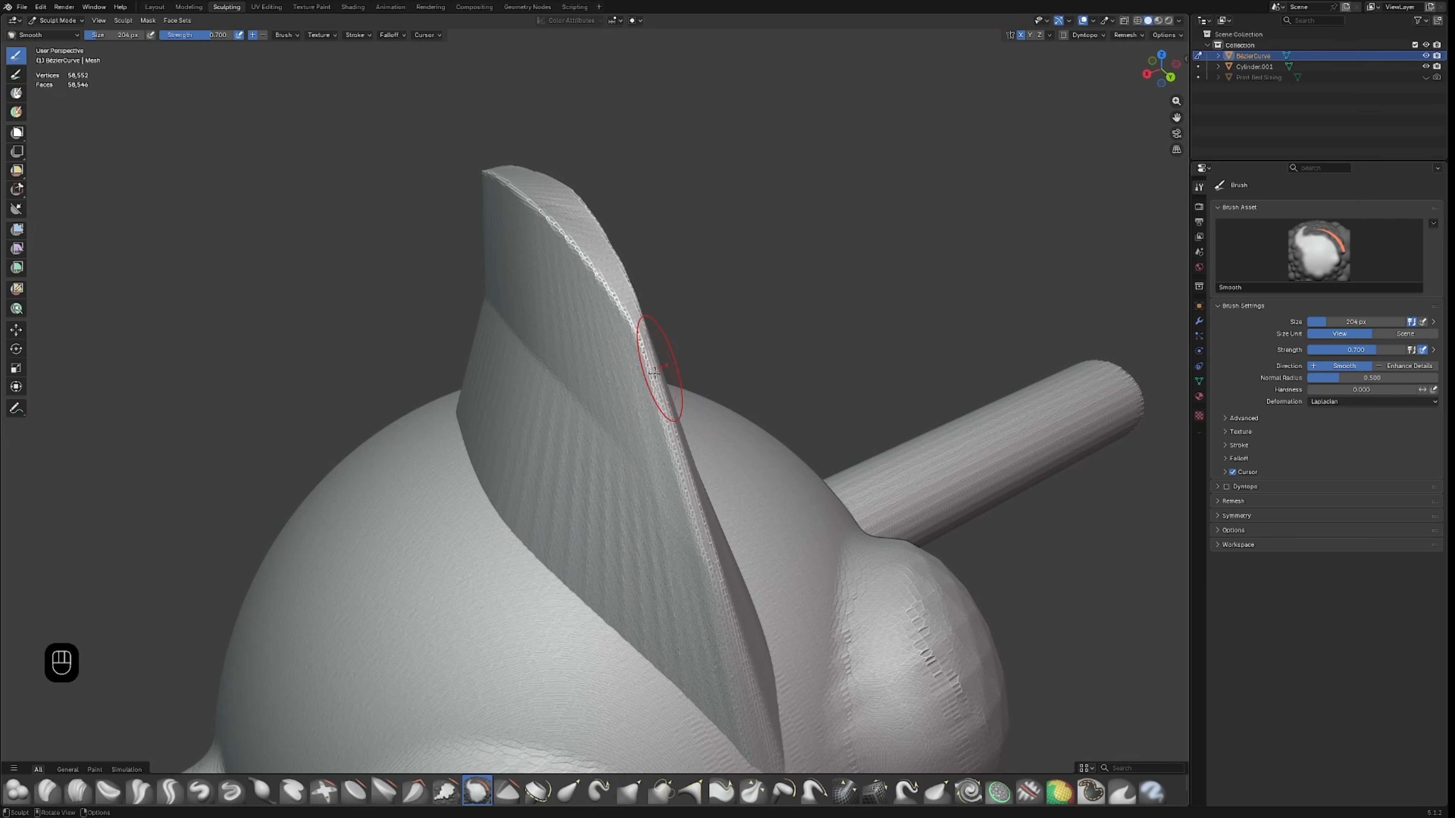
middle_drag(578, 380, 531, 370)
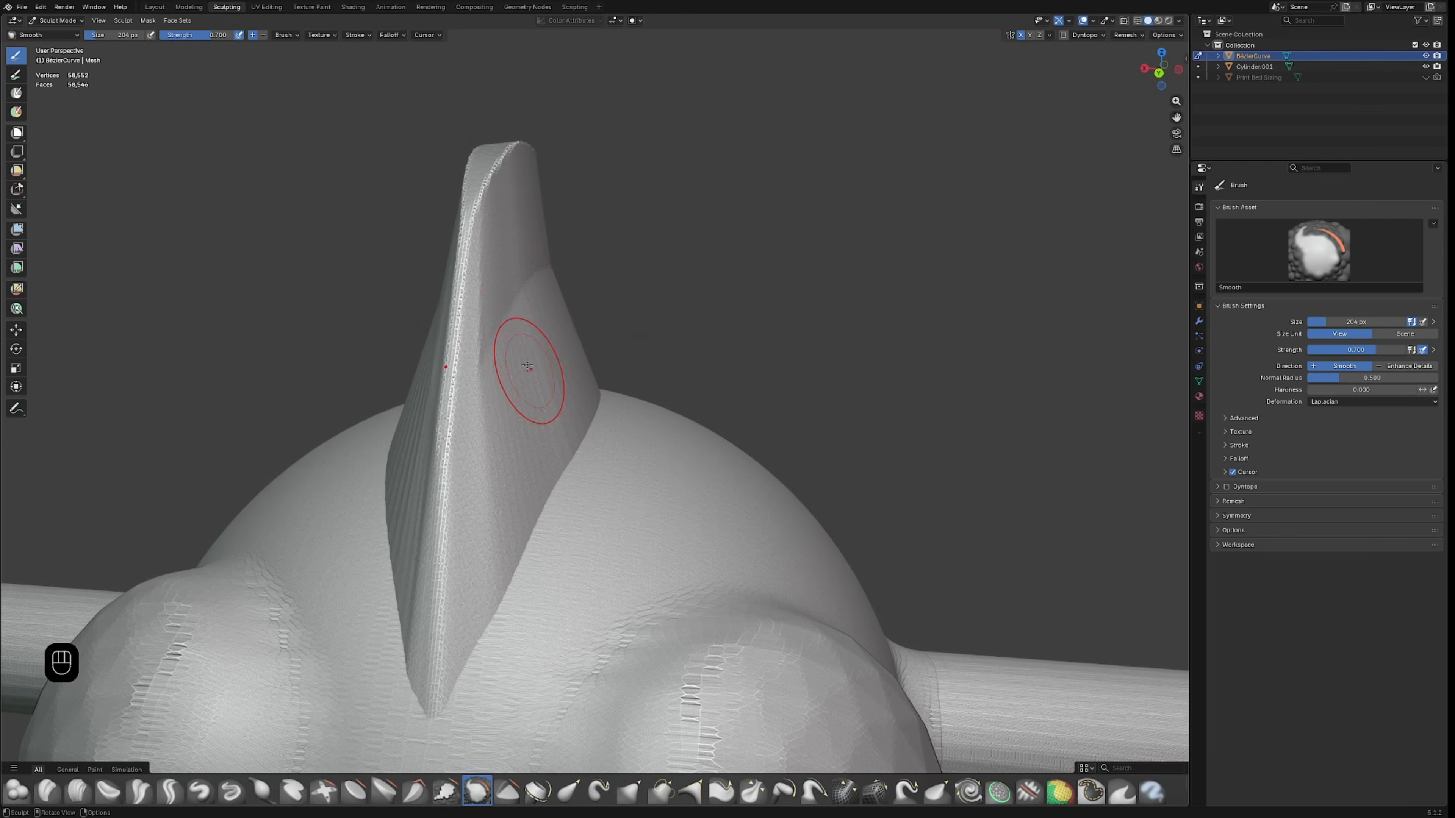
mouse_move(497, 270)
middle_down()
mouse_move(526, 255)
mouse_move(524, 235)
middle_up()
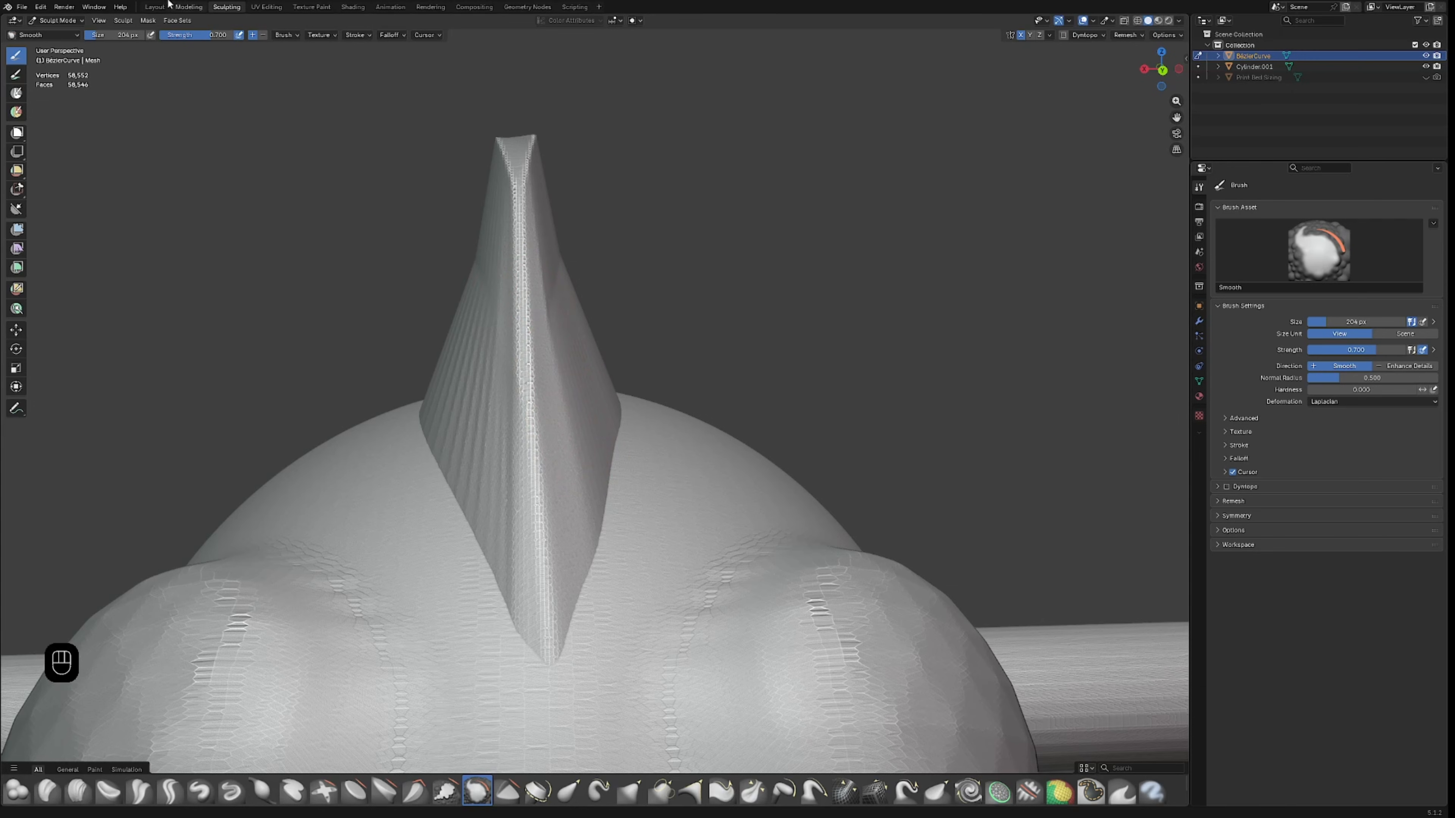
Step: Return to the Layout workspace and apply all transforms to the crest
click(158, 6)
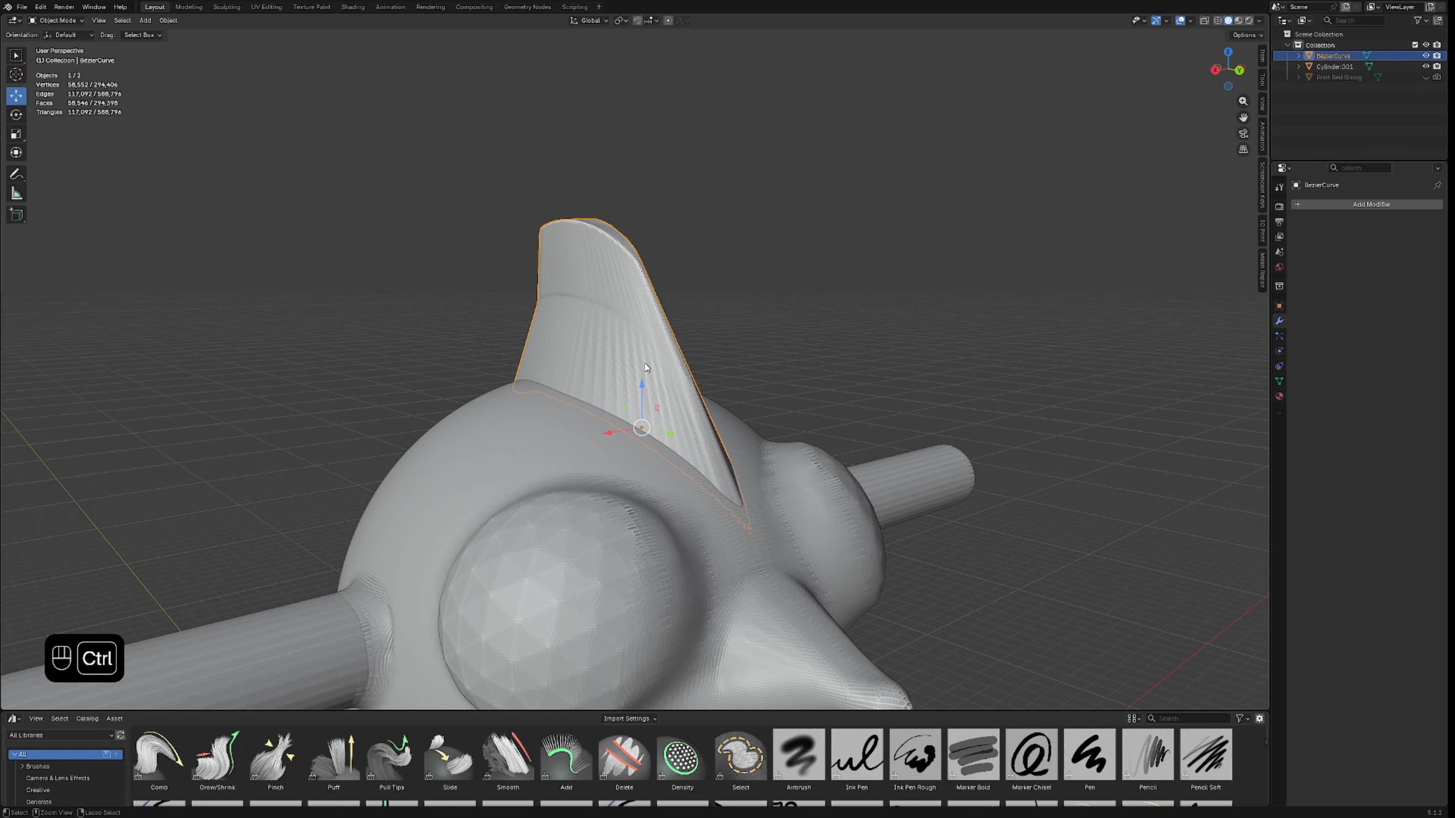
key(ctrl+a)
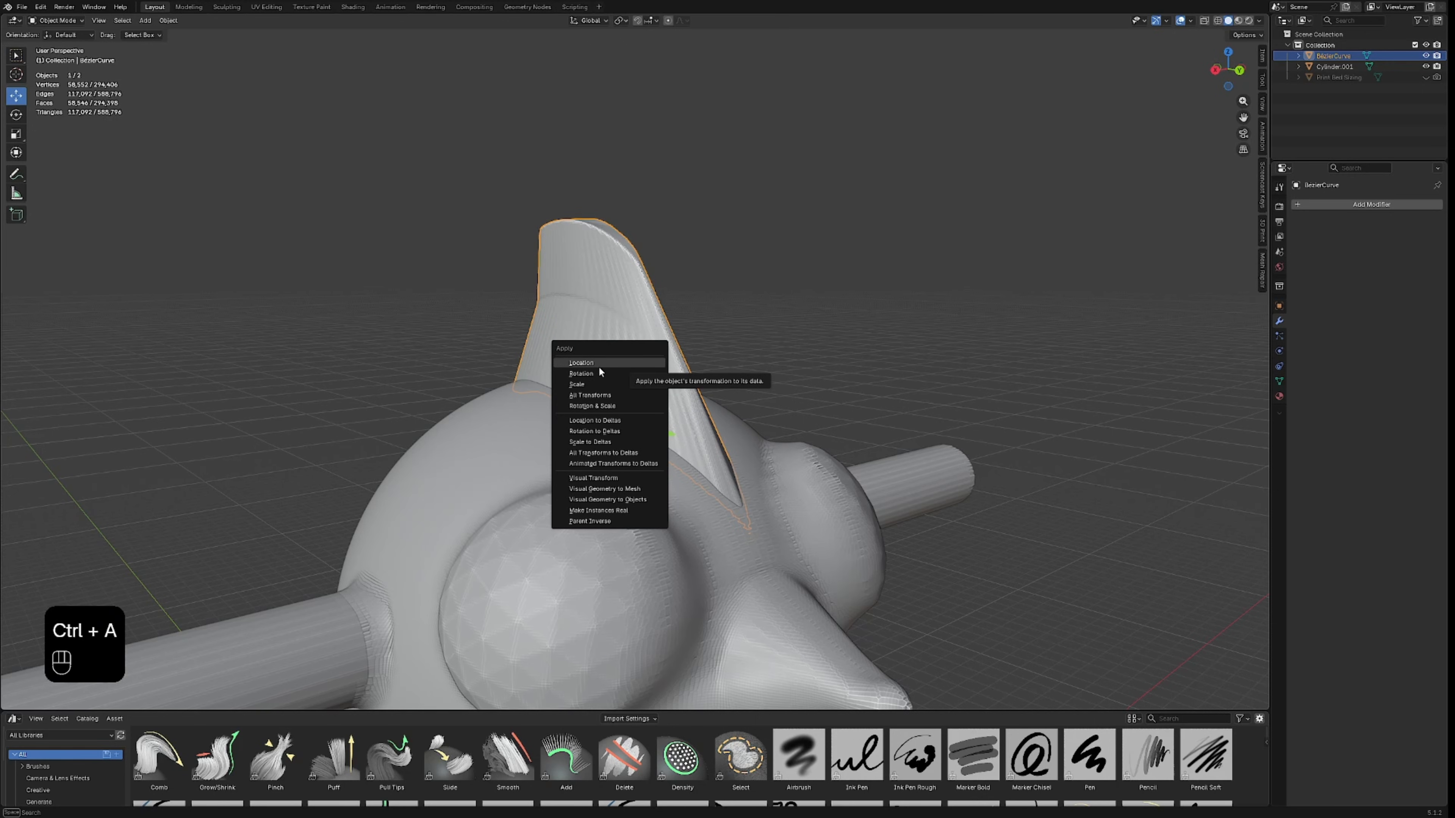
click(611, 397)
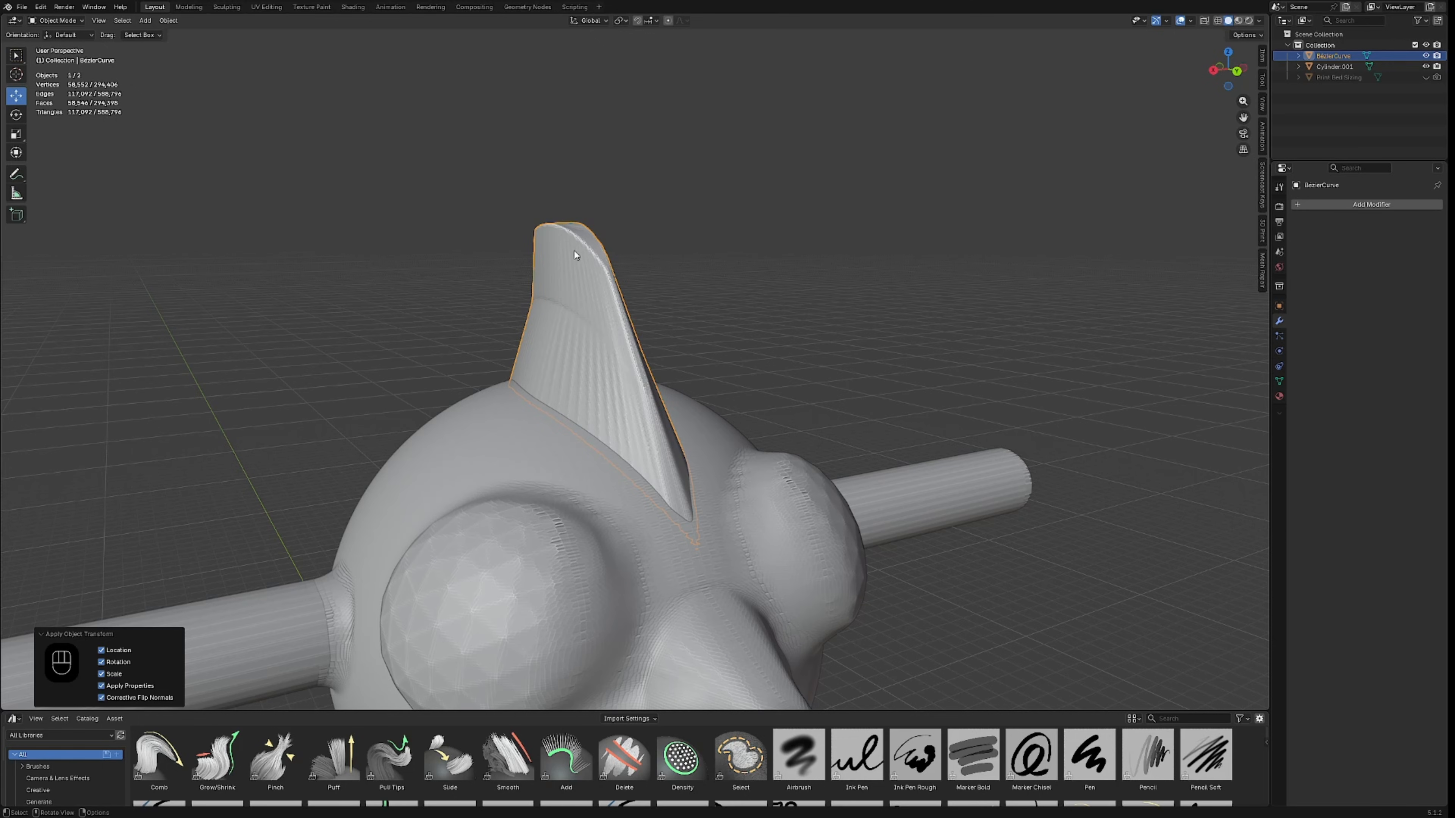
scroll(575, 258, down, 6)
scroll(627, 401, up, 6)
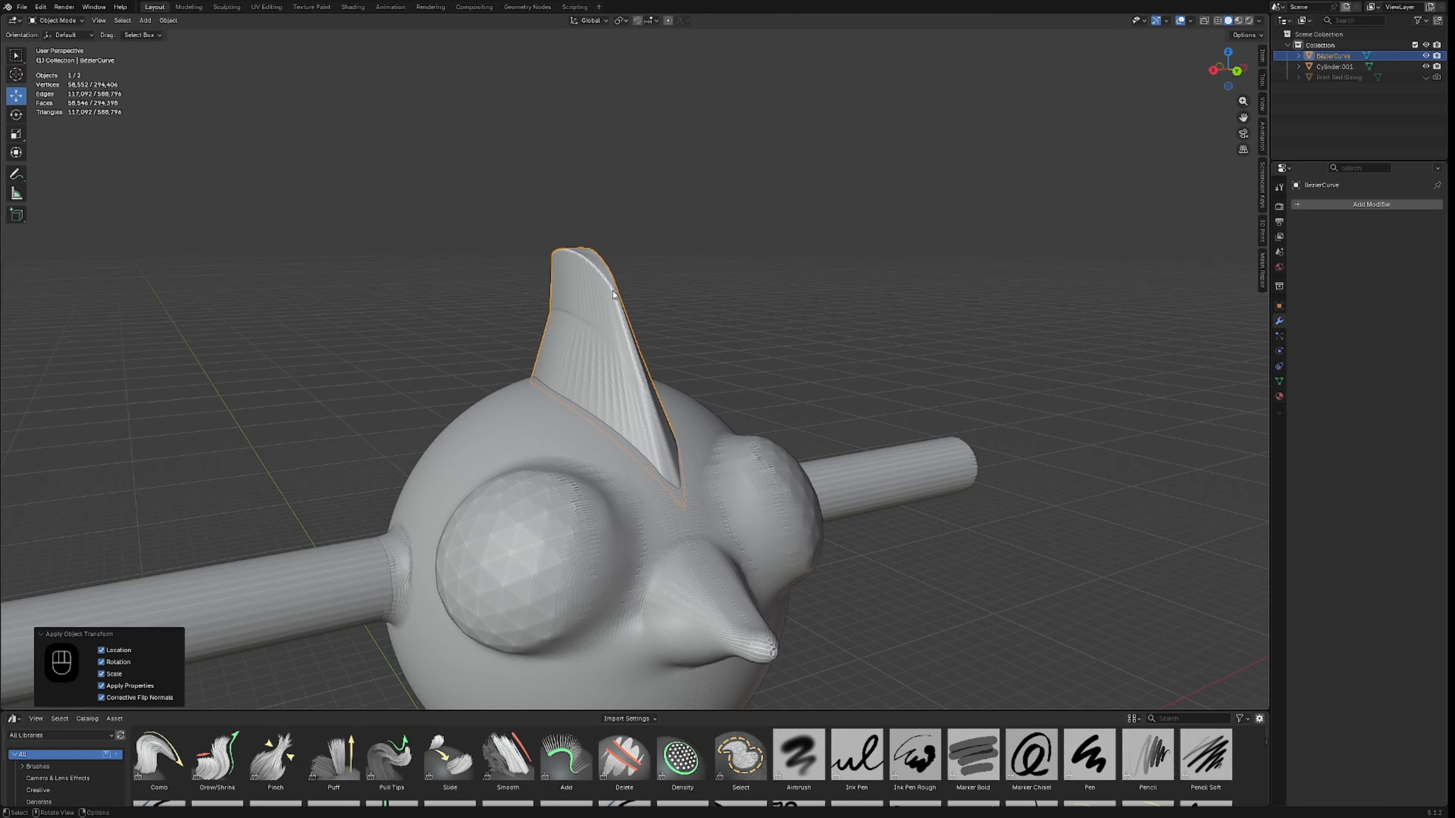
middle_drag(659, 370, 641, 510)
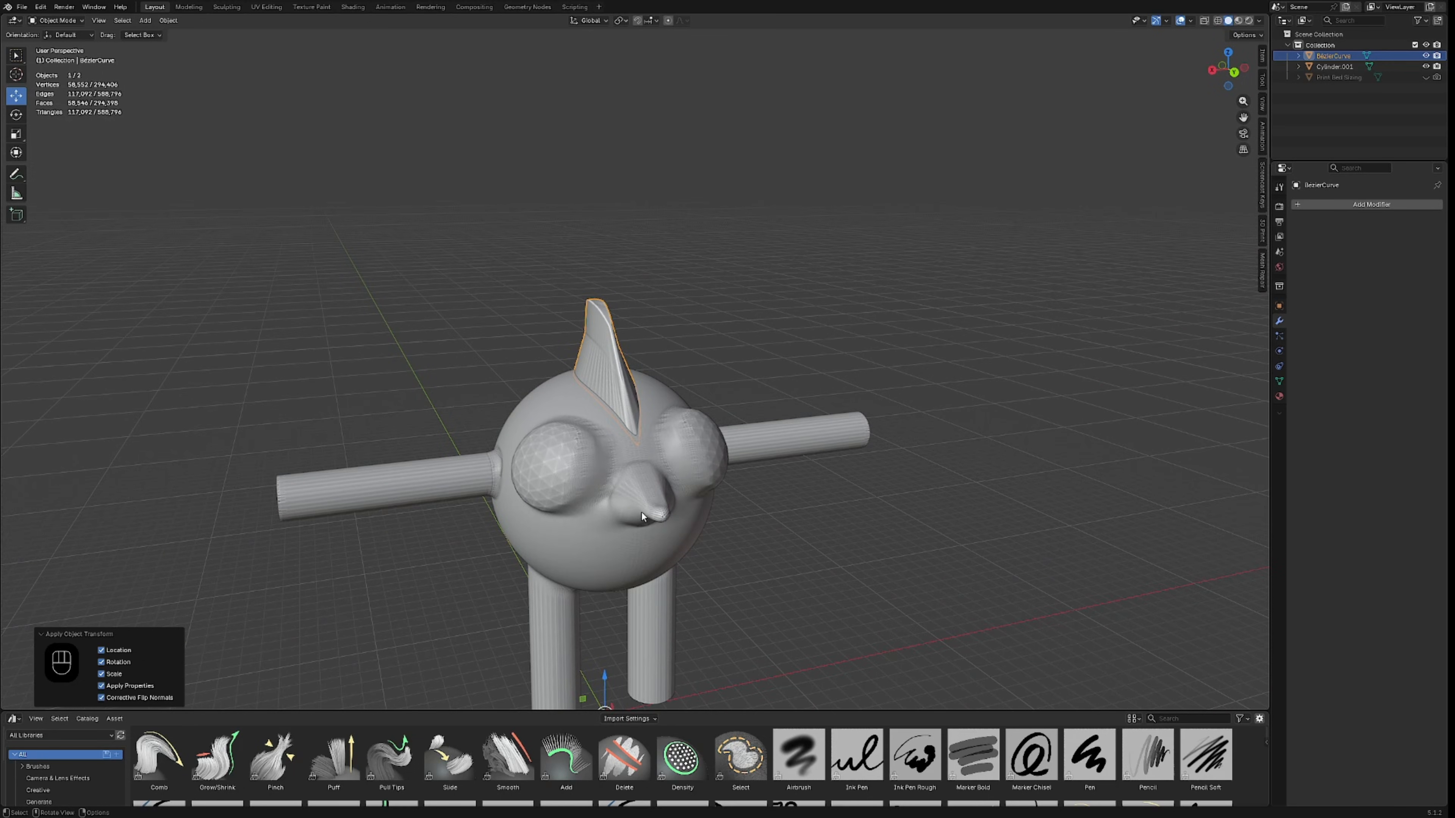
scroll(637, 491, up, 3)
Step: Set the crest's origin to its geometry and check the crest again in the Sculpting workspace
right_click(567, 325)
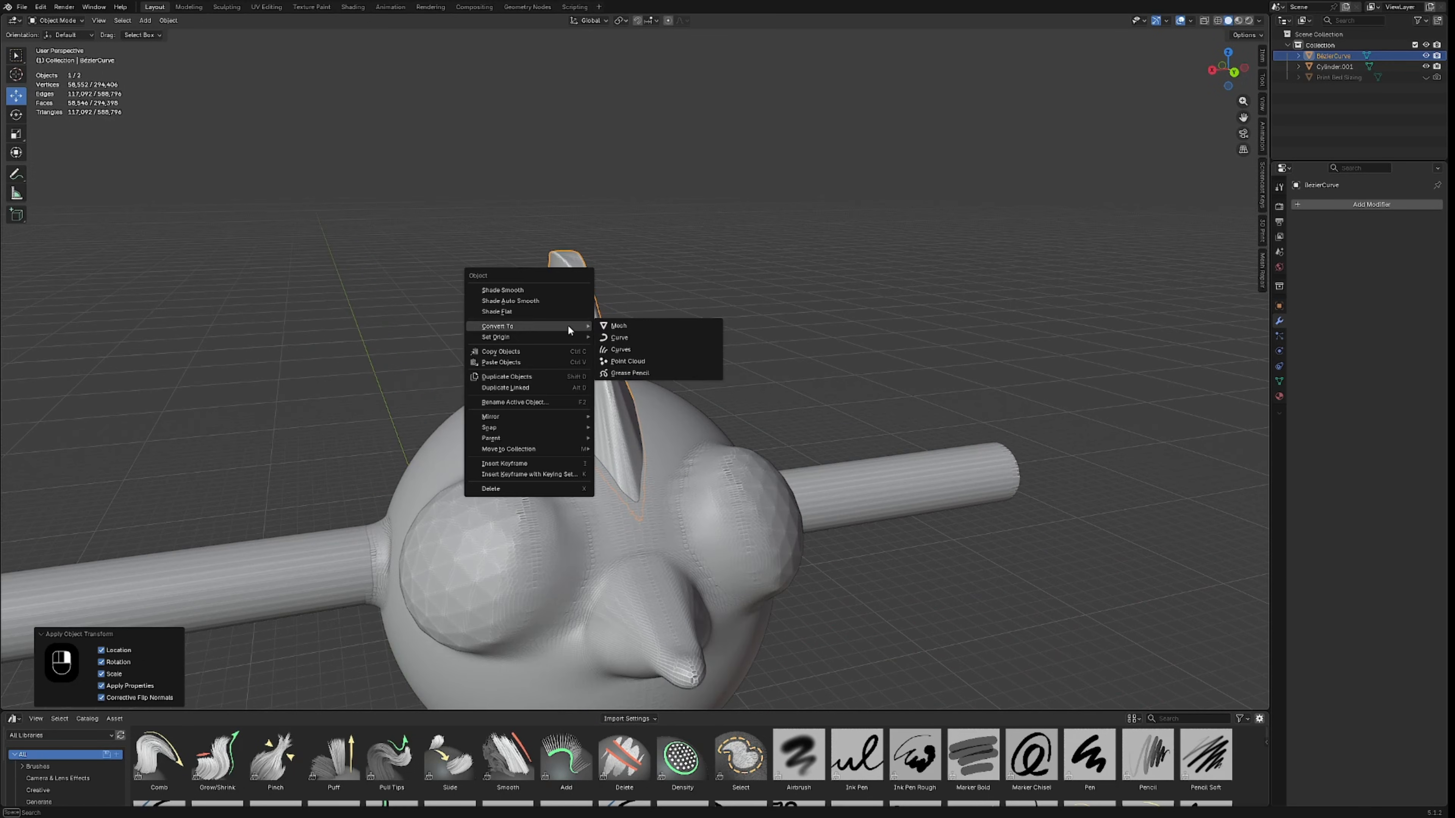
mouse_move(556, 336)
click(638, 348)
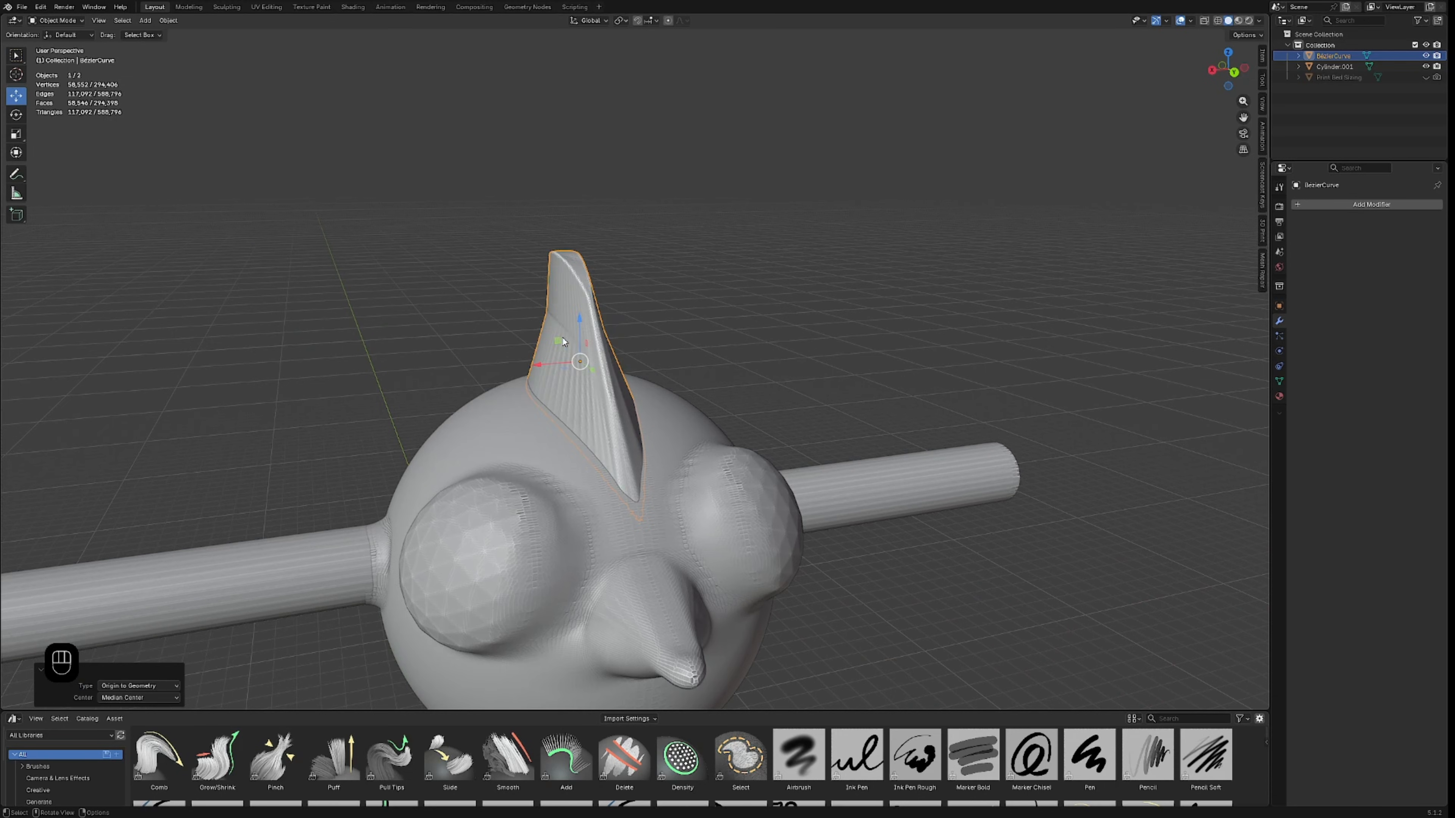
middle_drag(427, 362, 401, 227)
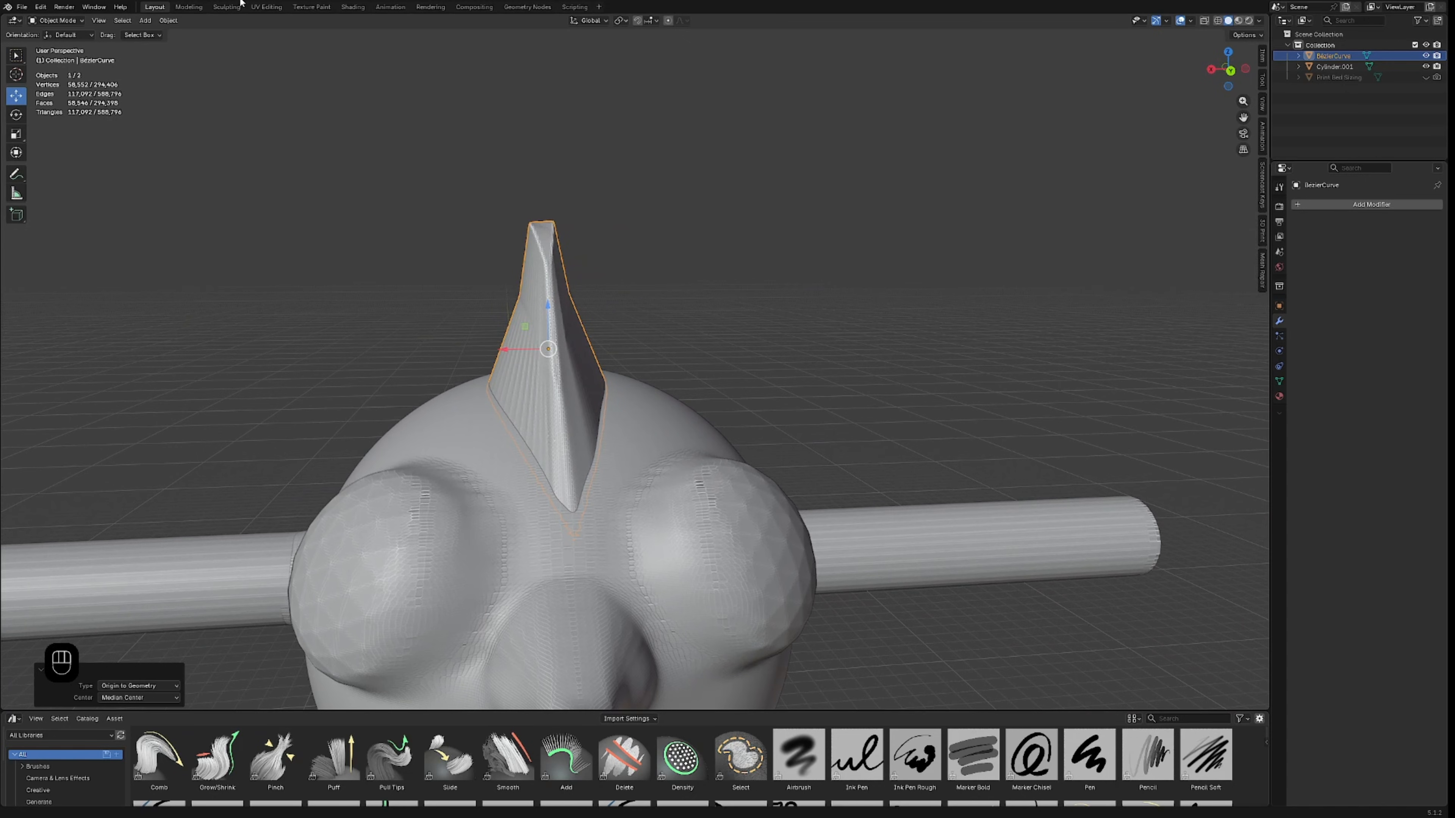
click(227, 7)
mouse_move(554, 334)
mouse_down()
mouse_move(568, 374)
mouse_move(546, 308)
mouse_move(599, 428)
mouse_move(506, 245)
mouse_move(578, 383)
mouse_move(535, 526)
mouse_move(575, 361)
mouse_move(550, 296)
mouse_up()
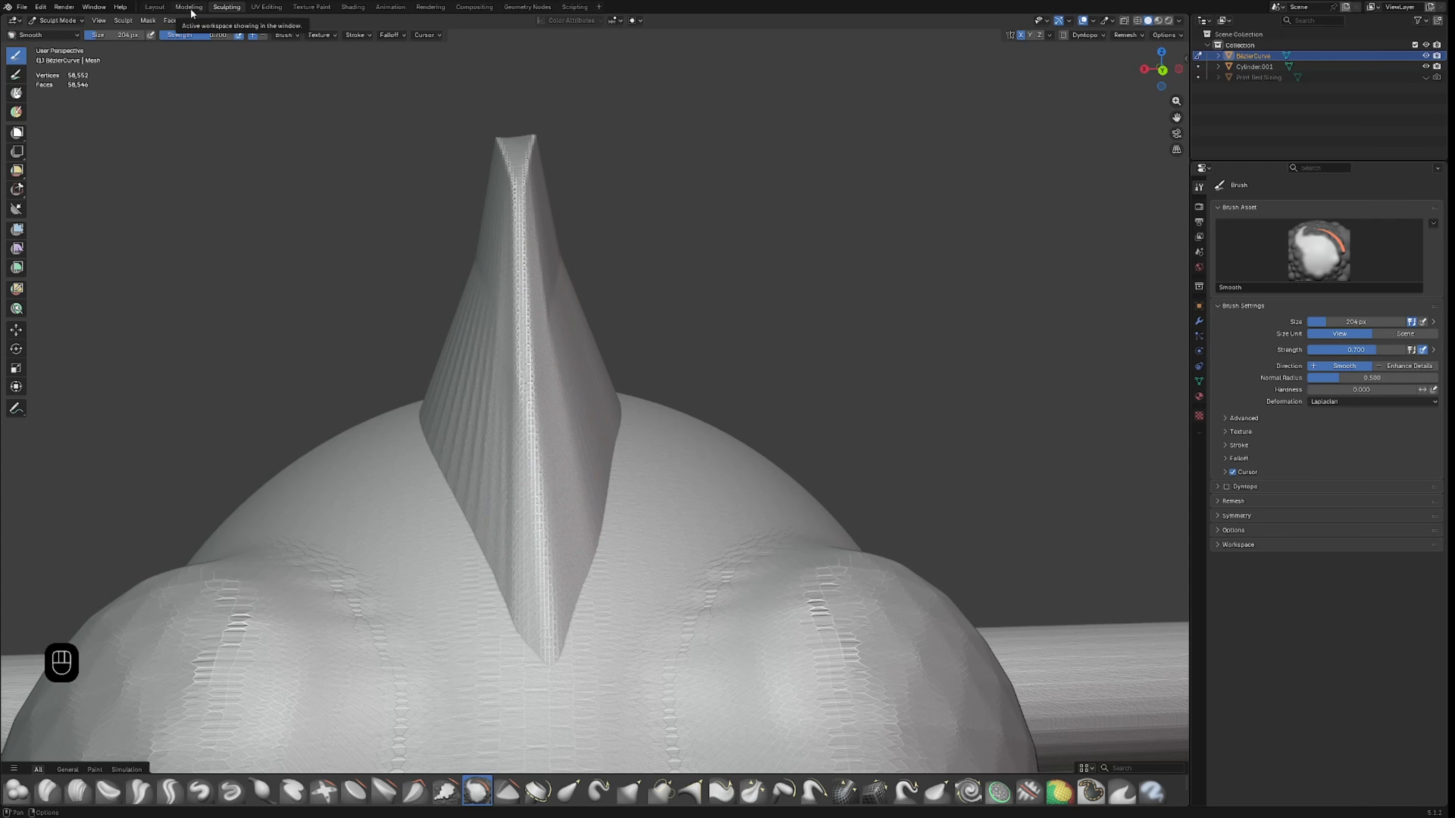
mouse_move(582, 332)
middle_down()
mouse_move(601, 344)
mouse_move(592, 355)
middle_up()
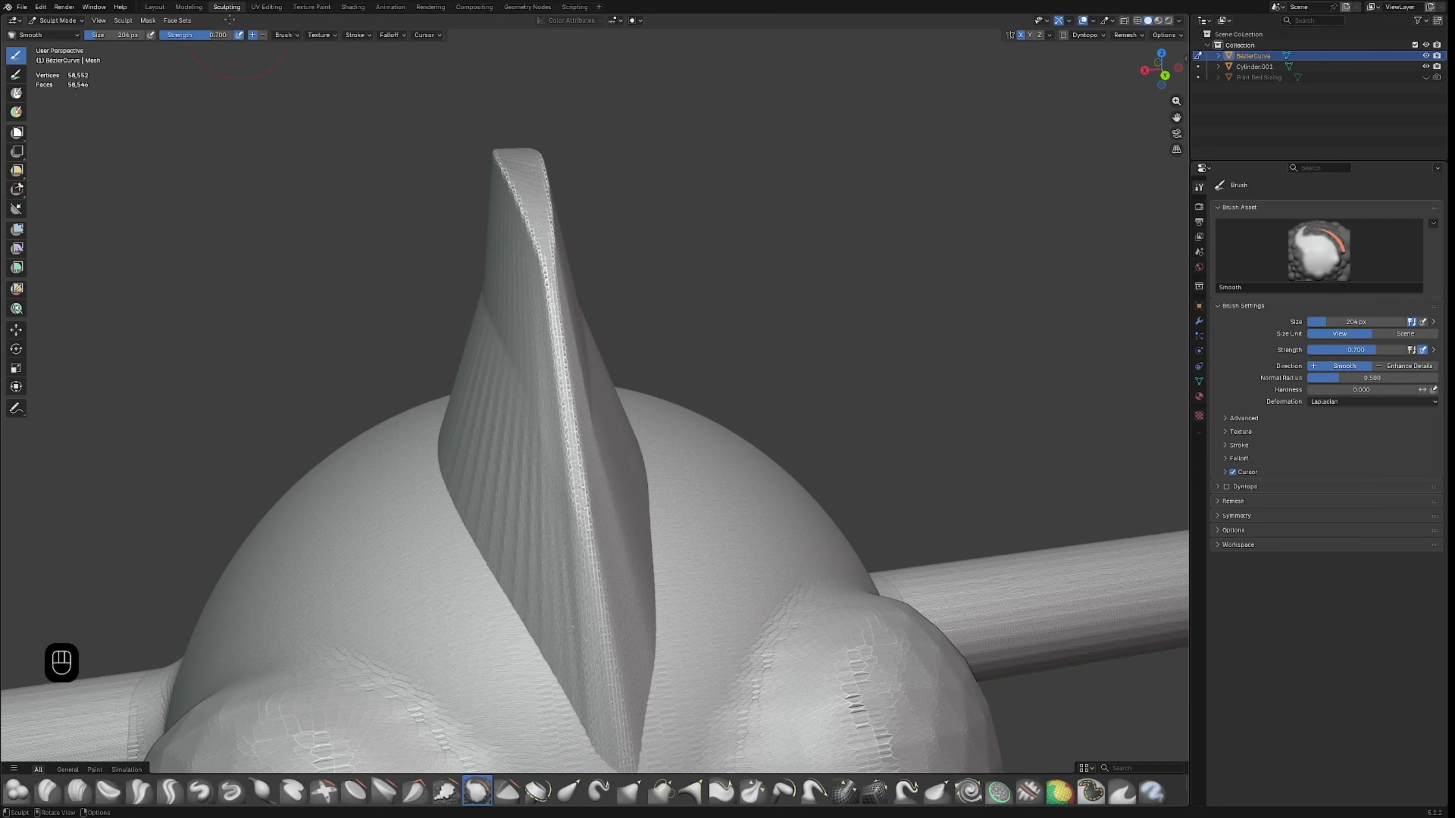
Step: Select the crest's entire mesh in the Modeling workspace and symmetrize it in the -X to +X direction
click(200, 8)
scroll(460, 319, down, 4)
middle_drag(464, 323, 502, 404)
scroll(487, 381, down, 4)
scroll(520, 408, up, 3)
key(a)
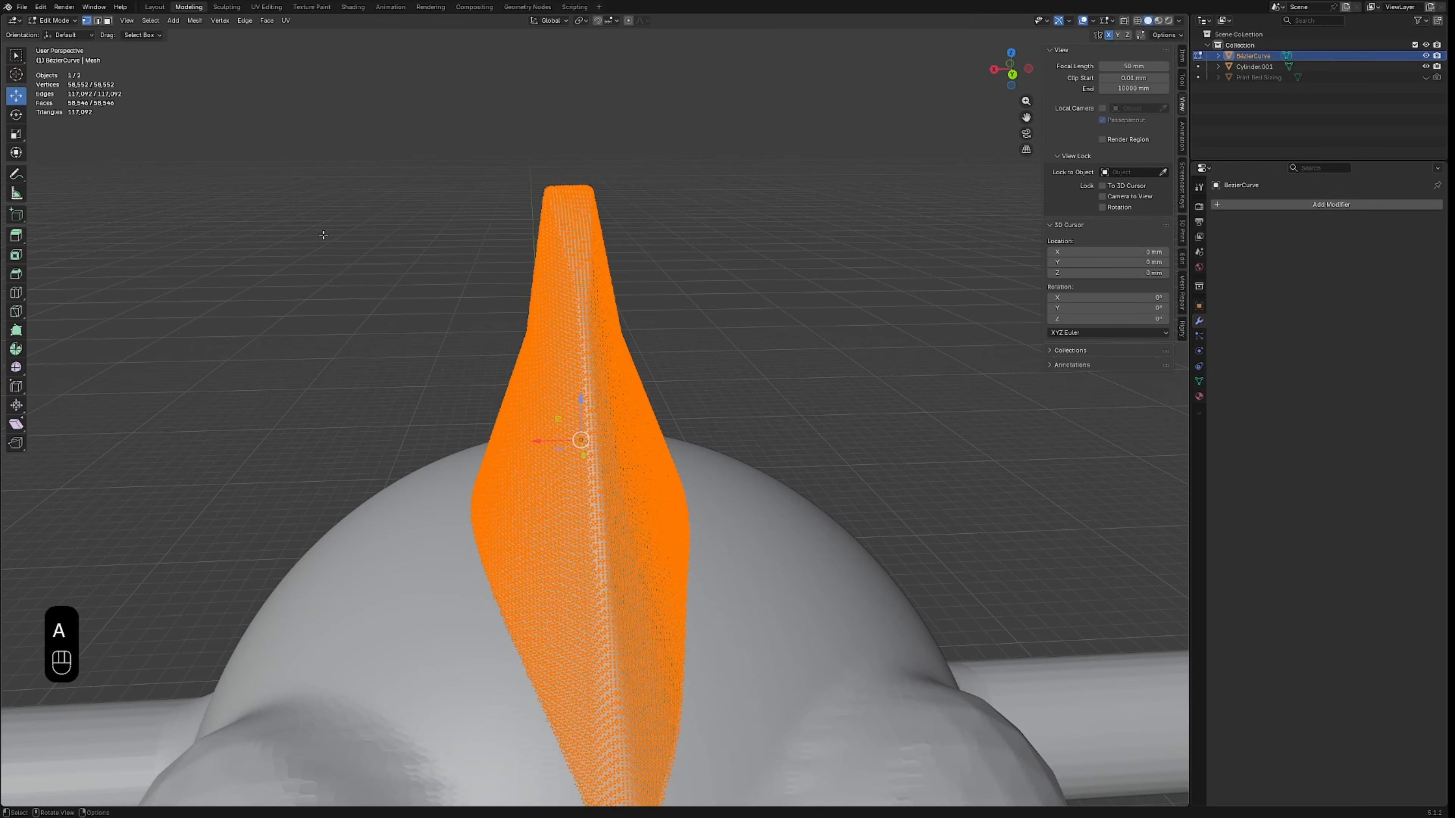
click(201, 22)
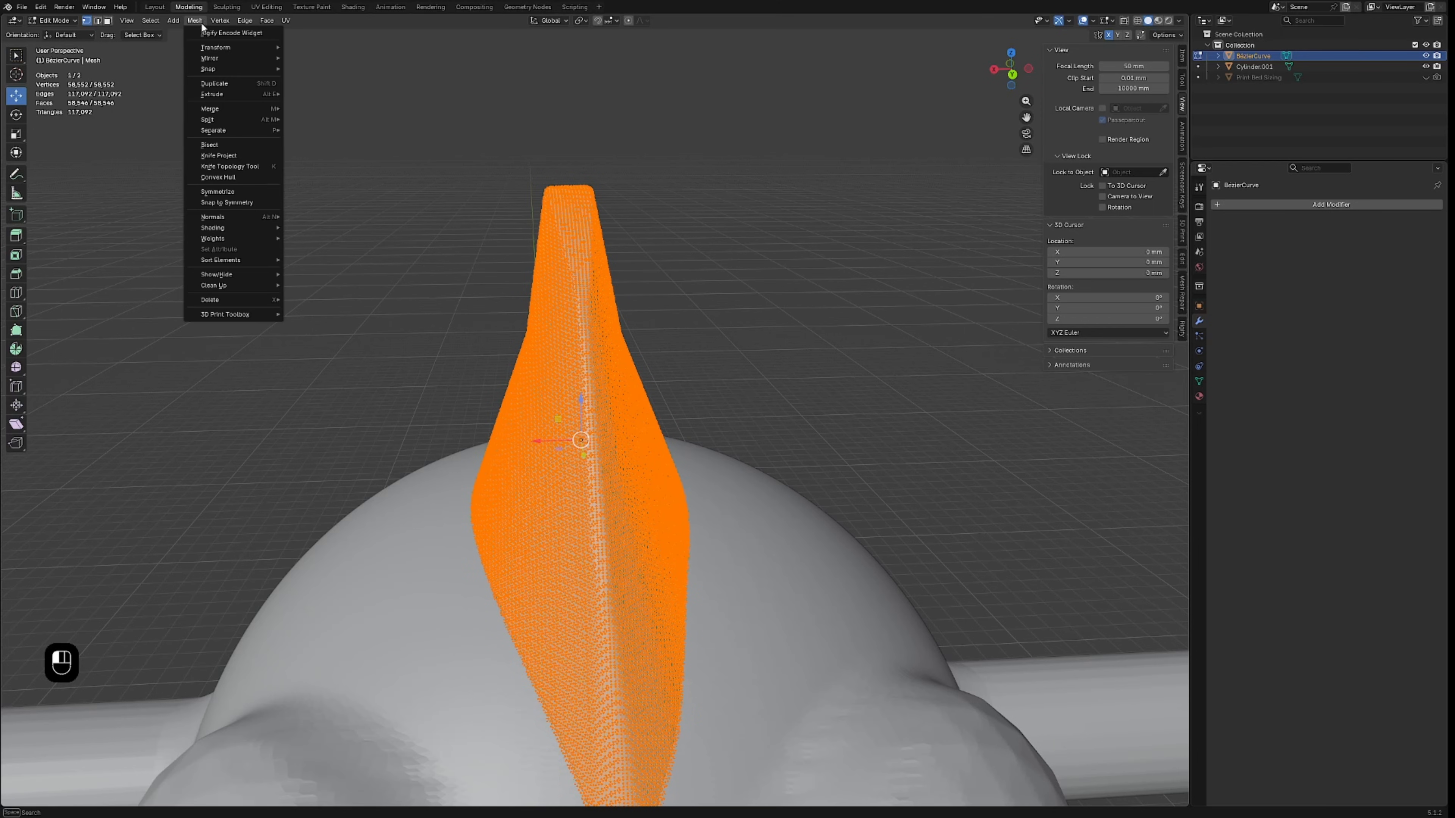
click(255, 193)
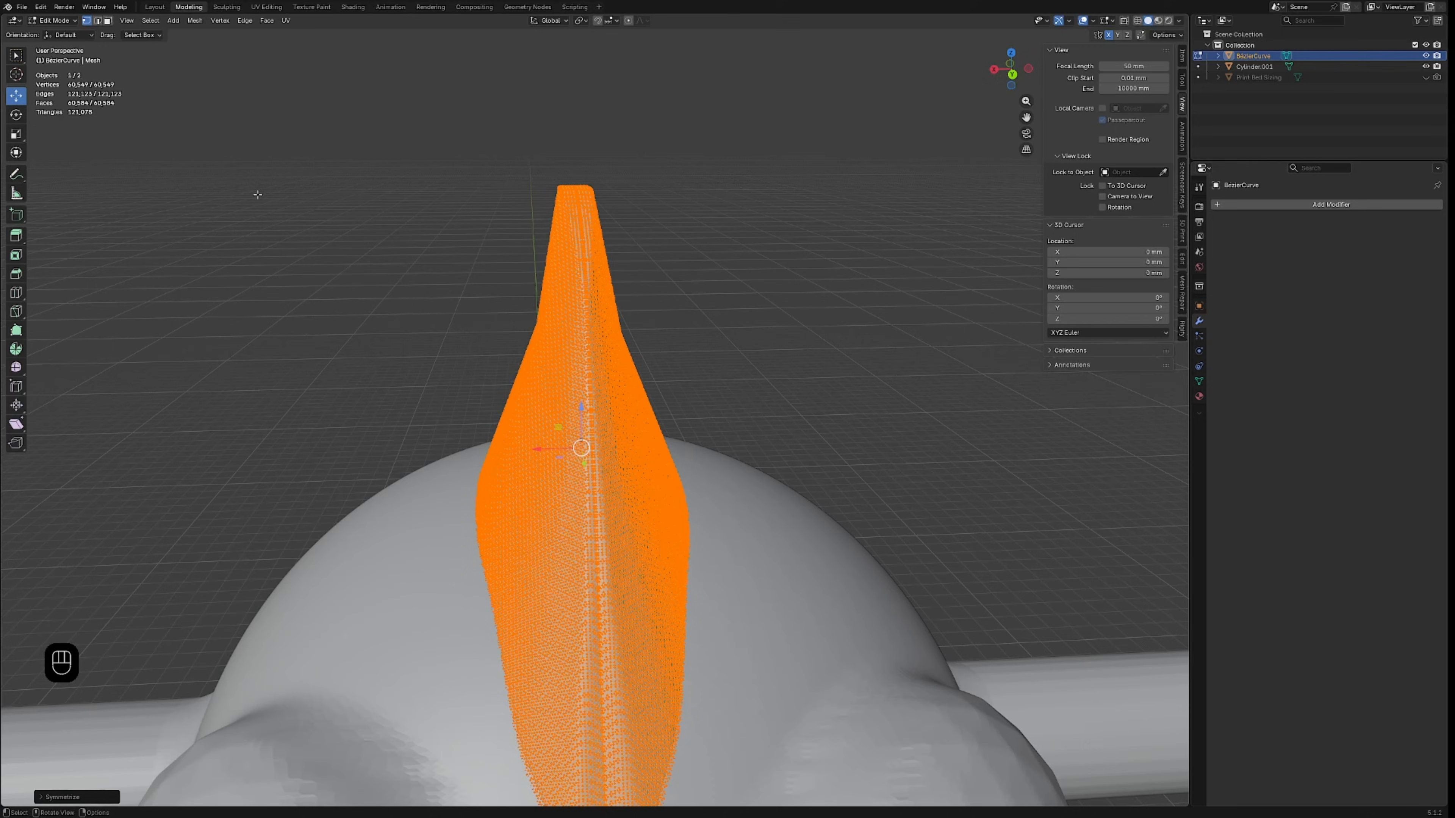
click(46, 800)
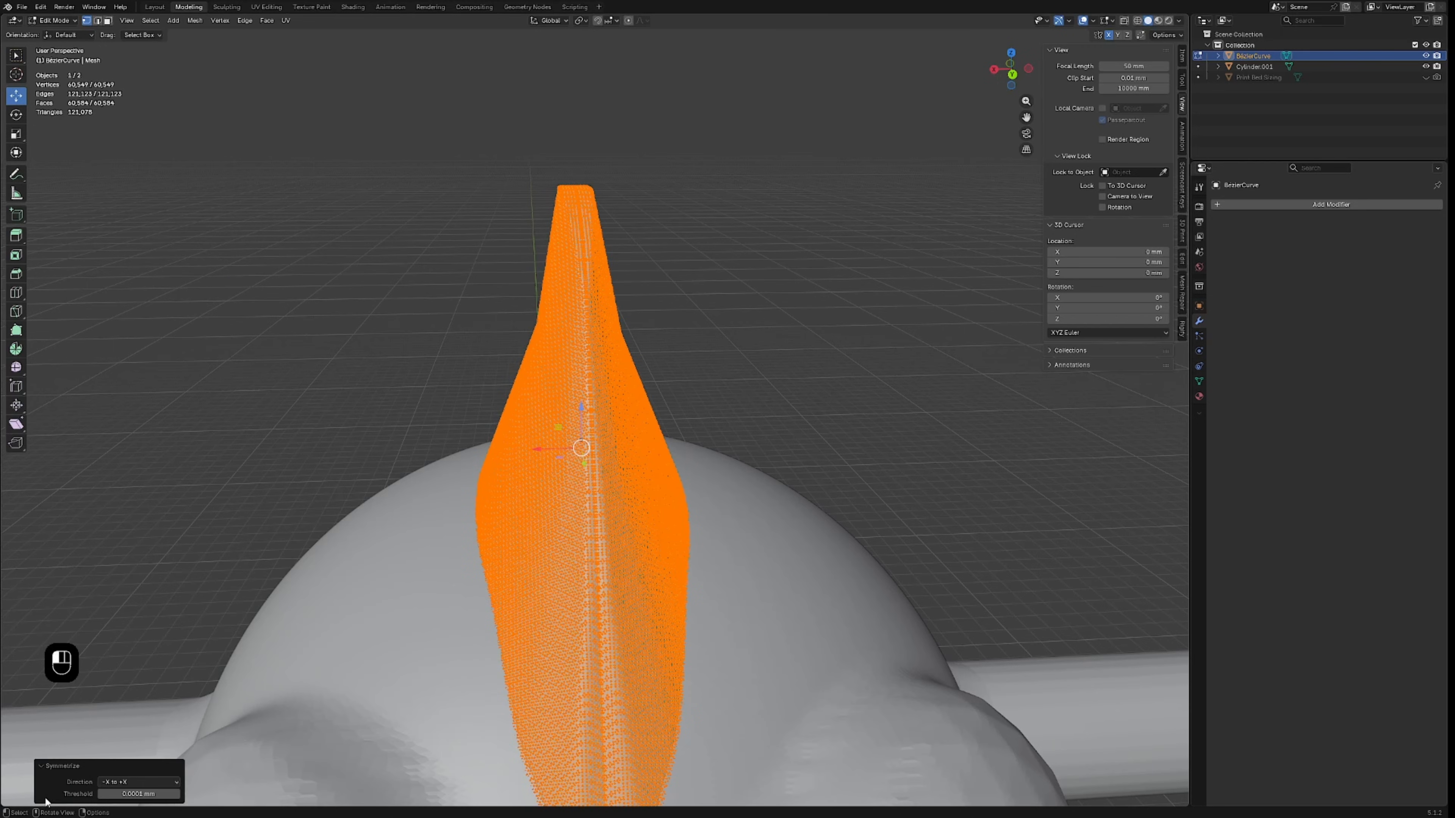
scroll(399, 604, down, 4)
middle_drag(399, 605, 468, 575)
scroll(514, 562, up, 2)
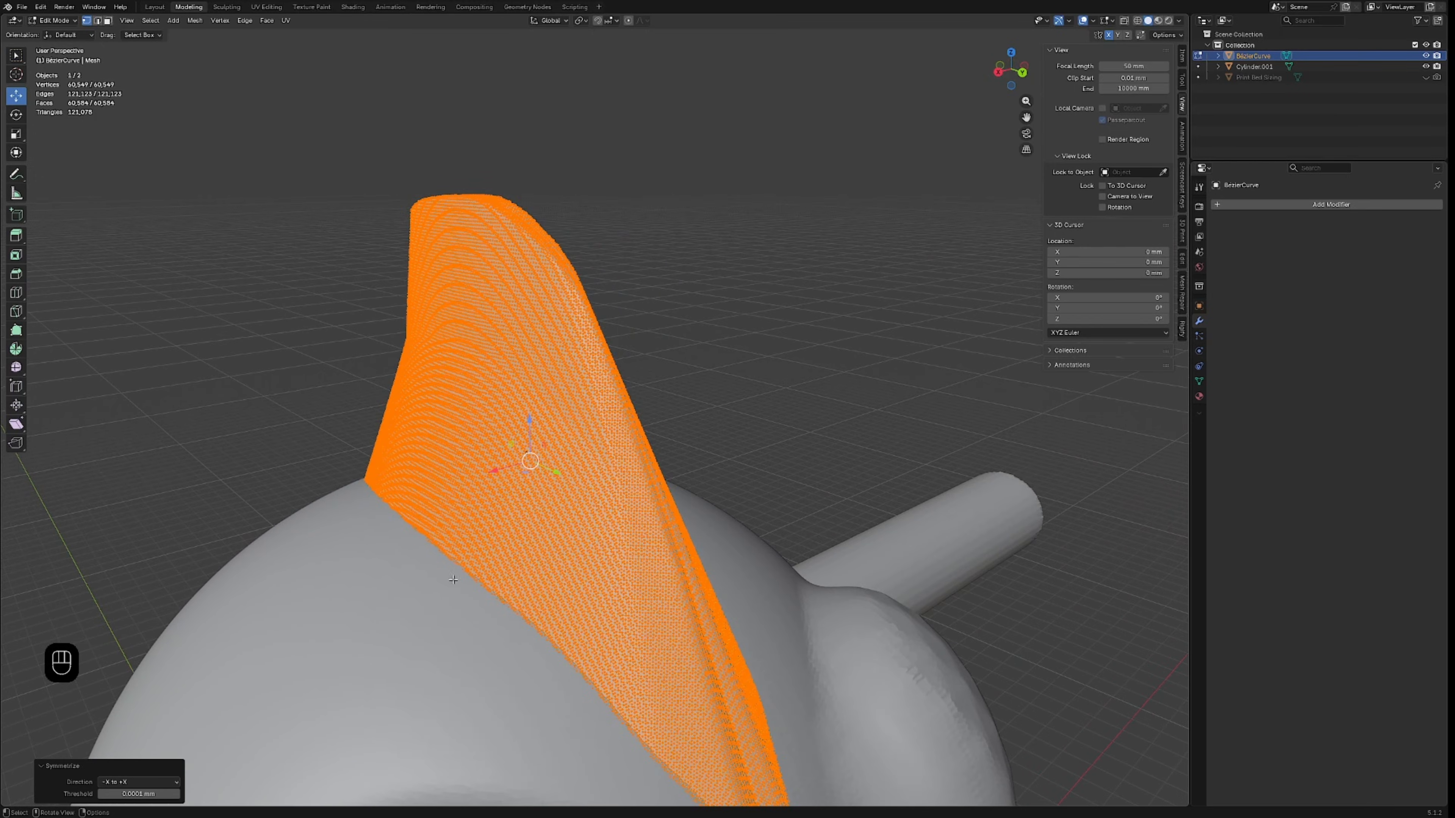
Step: Try the +X to -X Symmetrize direction on the crest and compare it with -X to +X
click(133, 786)
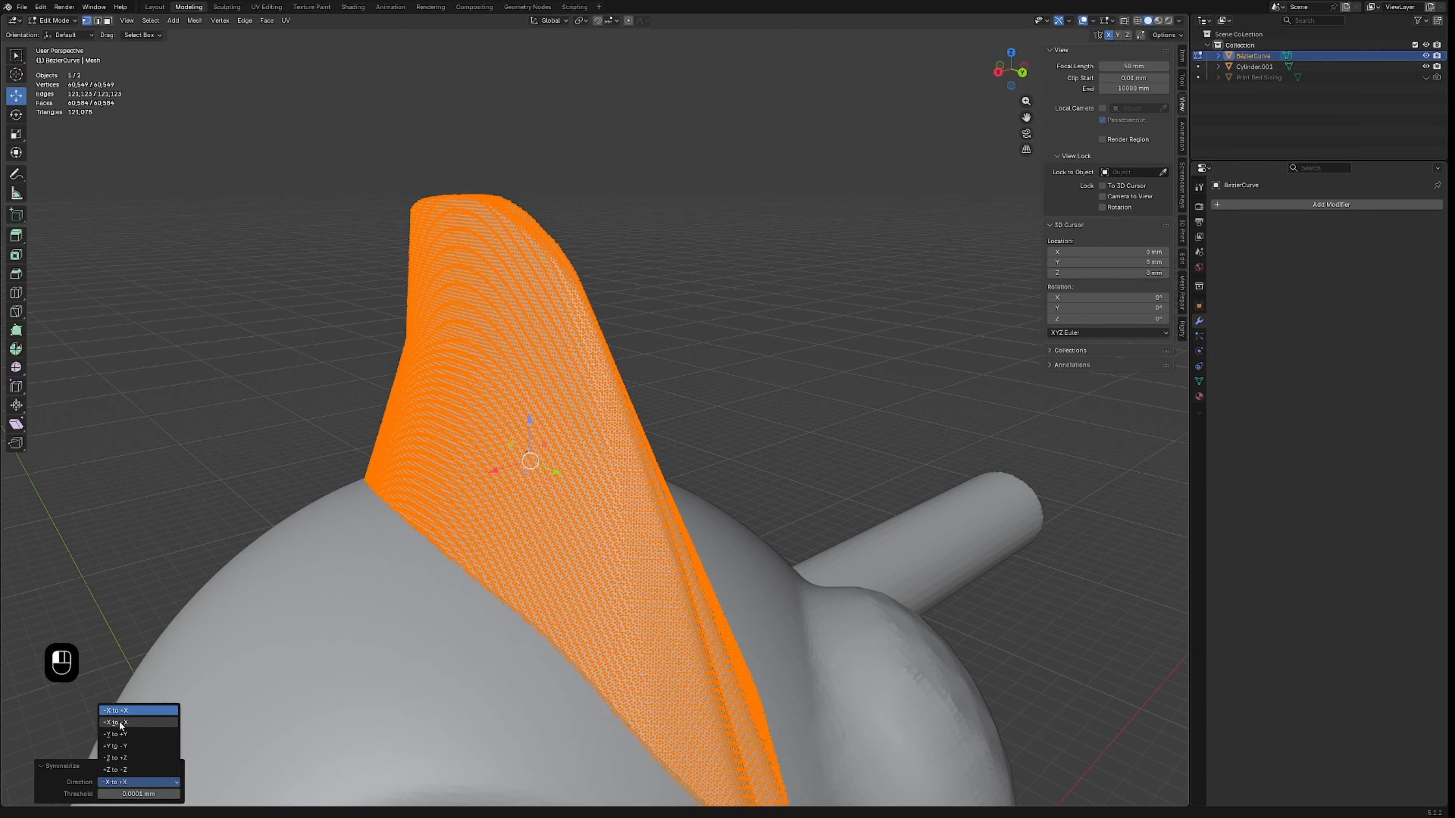
click(135, 724)
middle_drag(416, 636, 455, 592)
middle_drag(434, 524, 550, 537)
scroll(508, 533, up, 3)
click(125, 785)
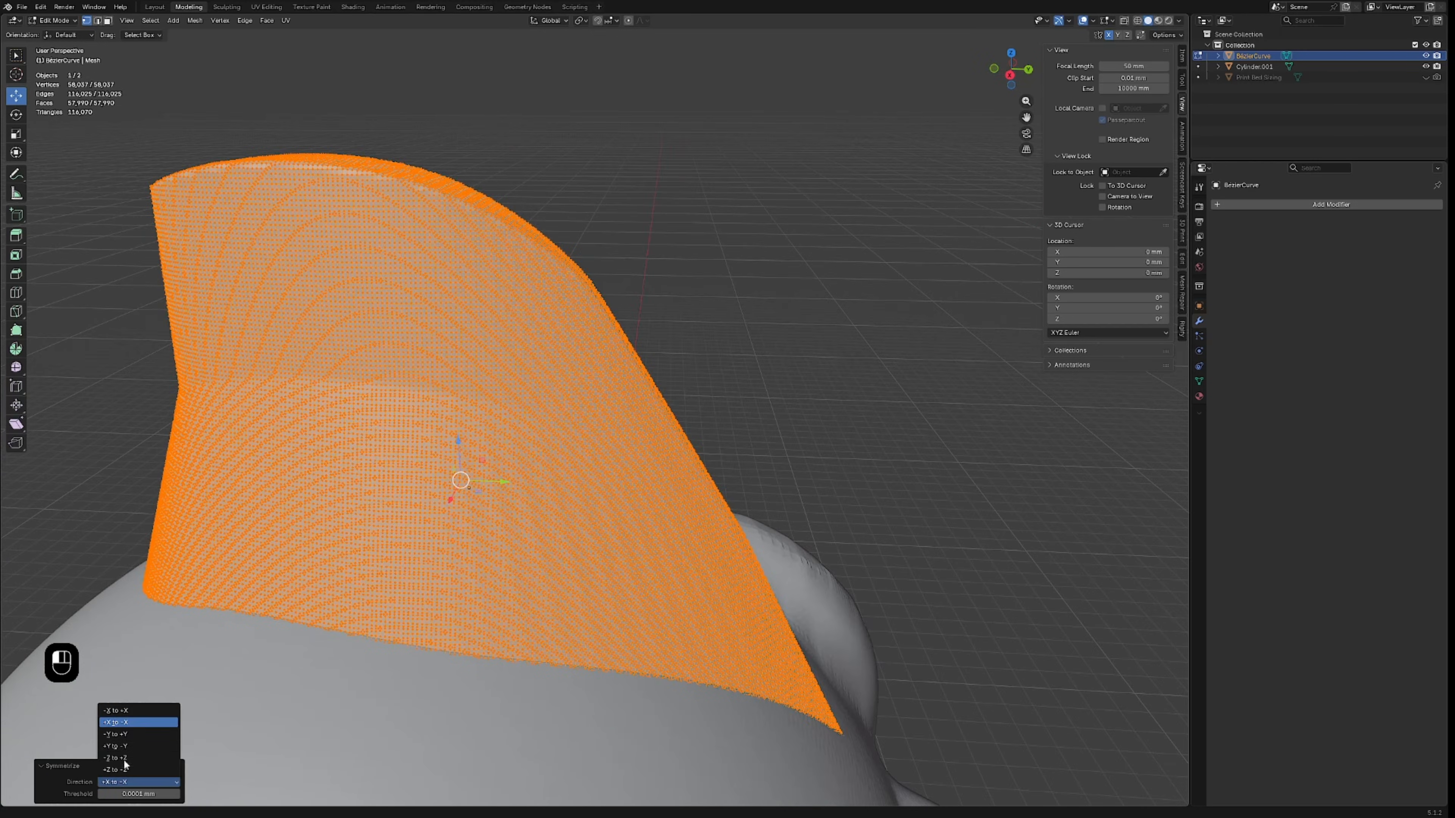
click(124, 710)
scroll(631, 649, down, 2)
middle_drag(631, 649, 689, 780)
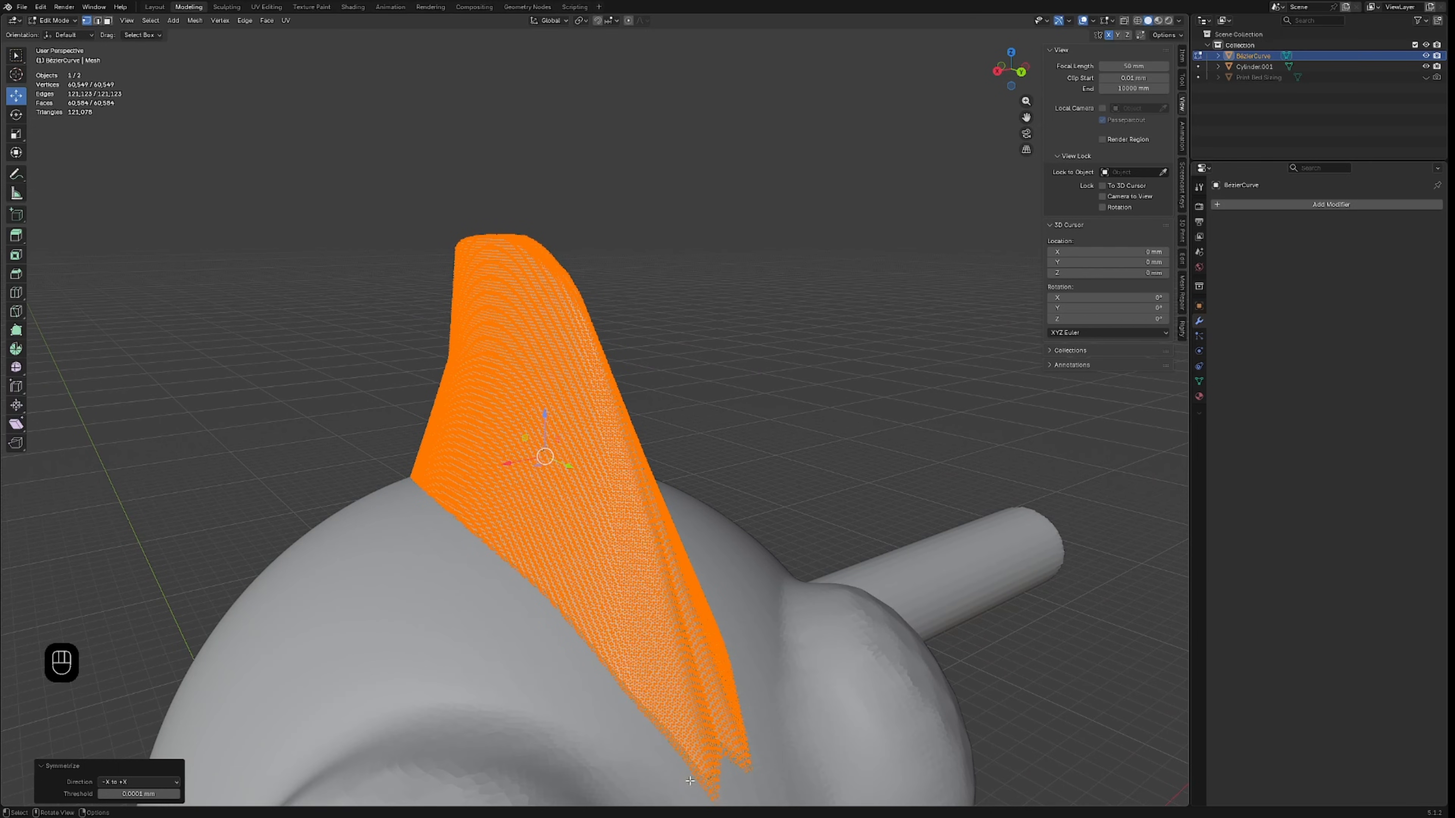
click(140, 781)
click(127, 725)
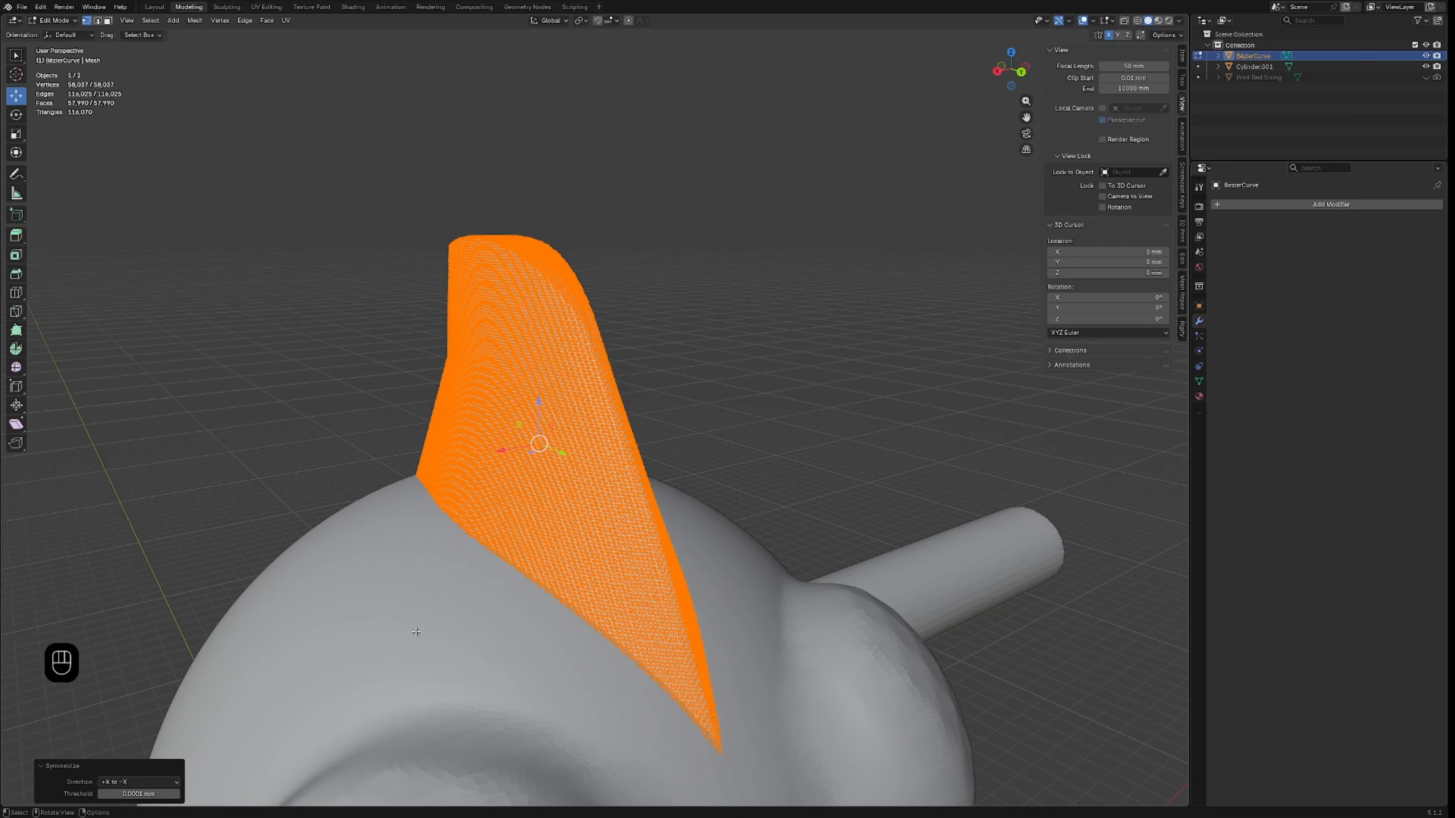
Step: Set the Symmetrize direction to -X to +X and deselect the crest's mesh
click(140, 782)
click(131, 711)
scroll(315, 658, down, 5)
middle_drag(316, 659, 338, 621)
scroll(338, 622, up, 4)
middle_drag(327, 573, 386, 559)
click(321, 353)
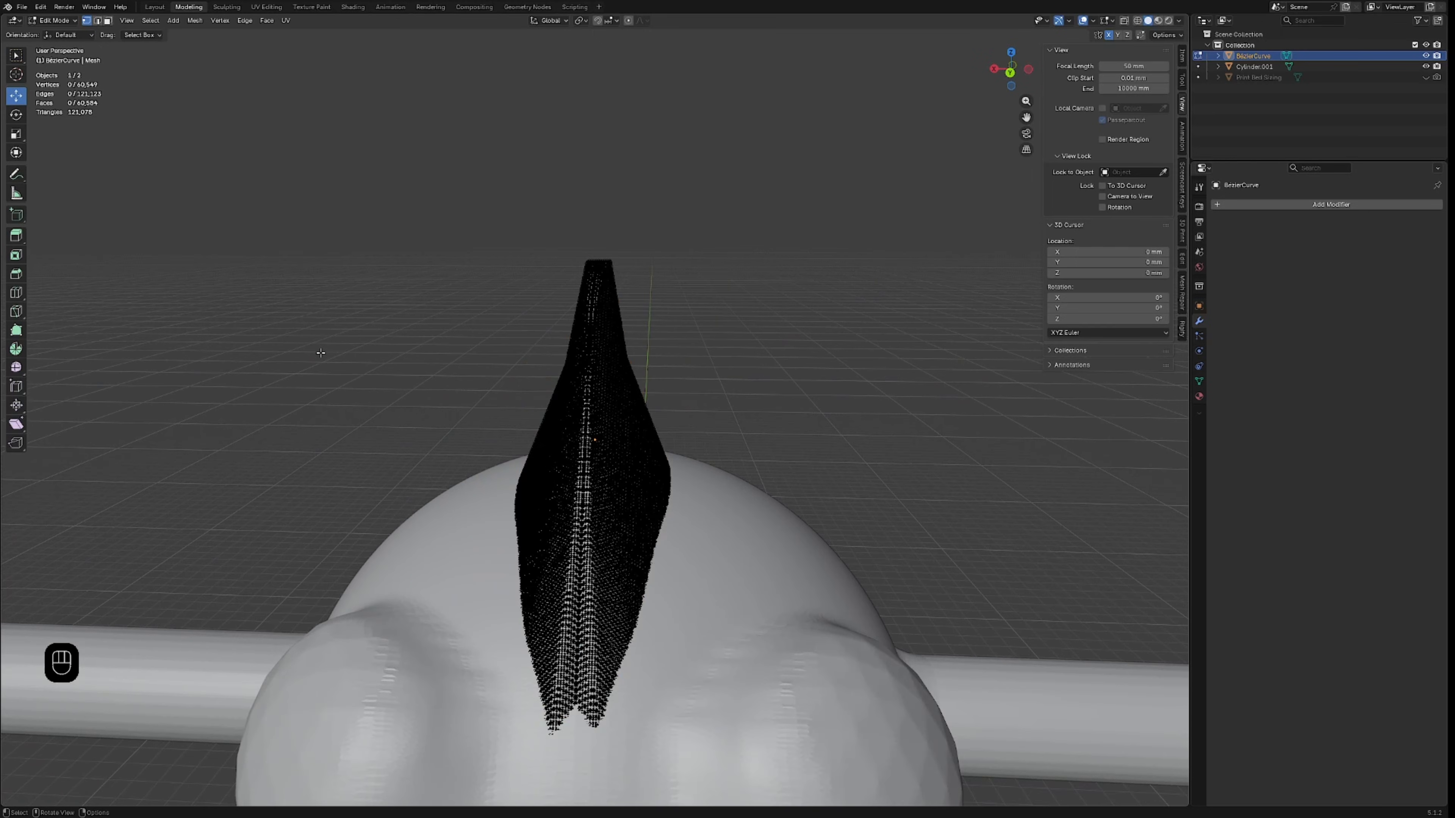
Step: Return to the Sculpting workspace and smooth over the split along the crest's front with the mirrored Smooth brush
click(227, 7)
scroll(601, 545, down, 4)
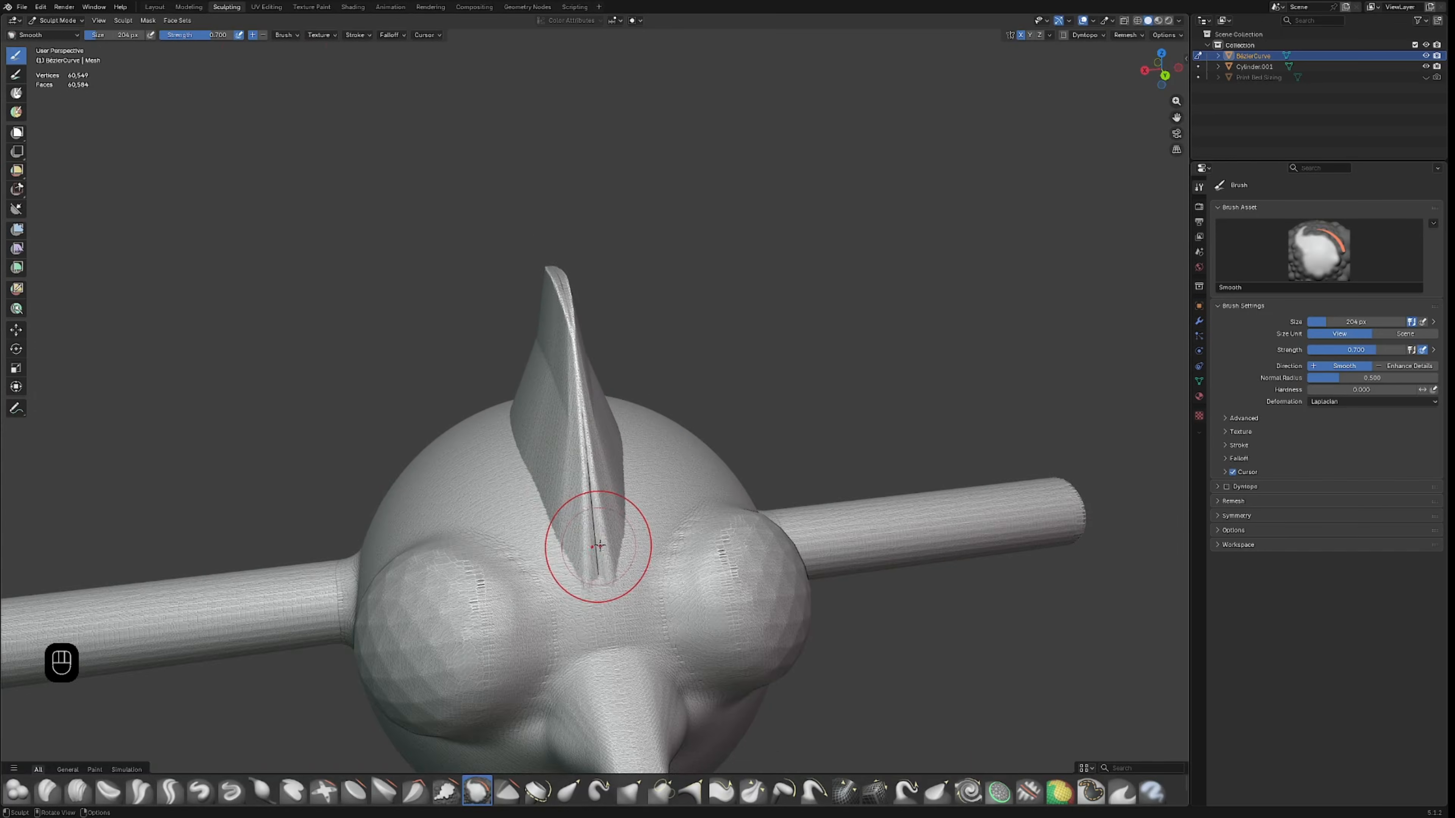
middle_drag(601, 546, 578, 514)
middle_drag(566, 562, 587, 555)
scroll(587, 555, up, 1)
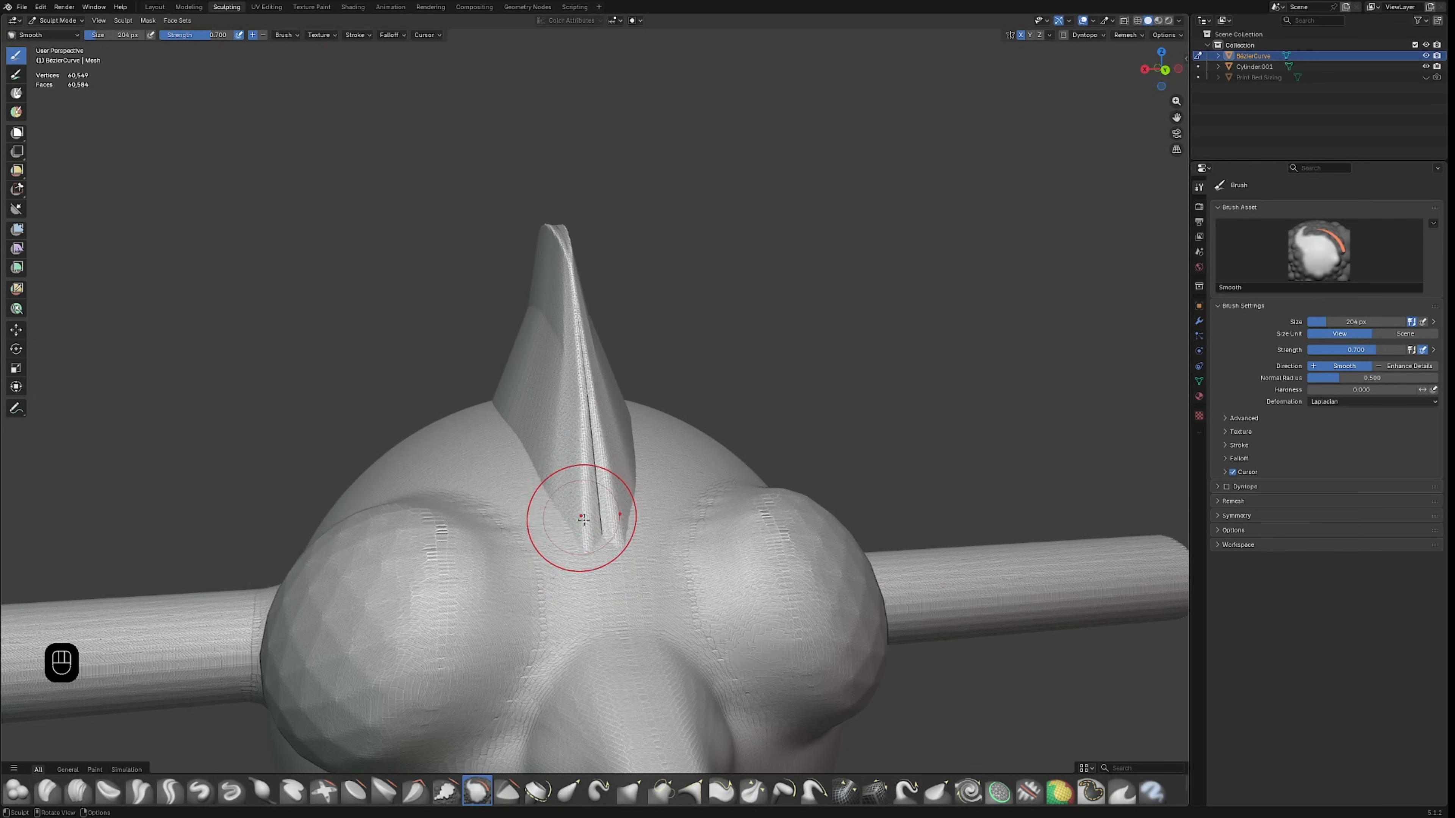
mouse_move(581, 491)
mouse_down()
mouse_move(591, 510)
mouse_move(573, 361)
mouse_up()
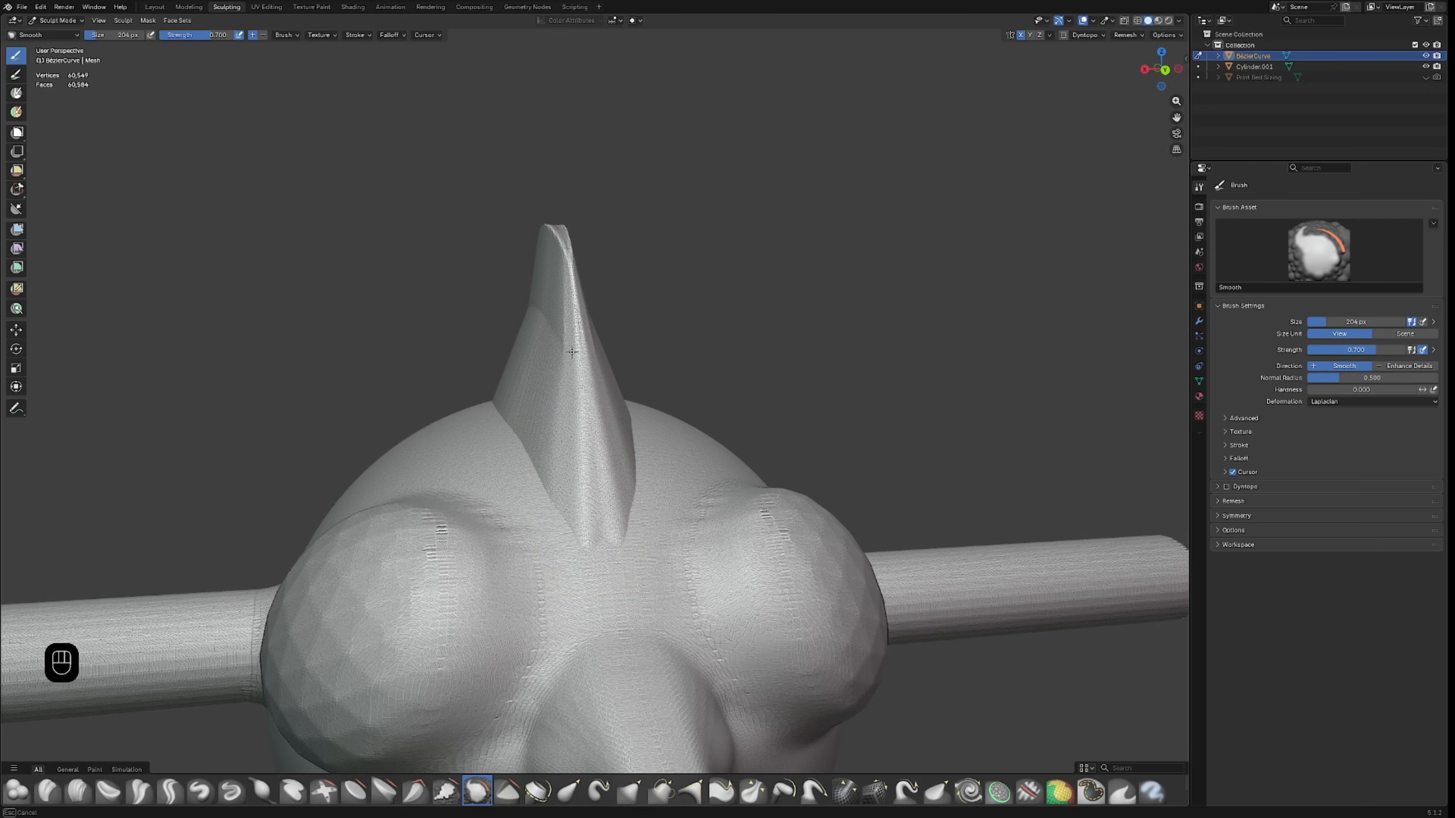
Step: Smooth the crest's sides, top edge and tip into a rounded shape with the Smooth brush
mouse_move(599, 282)
middle_down()
mouse_move(568, 341)
mouse_move(721, 373)
middle_up()
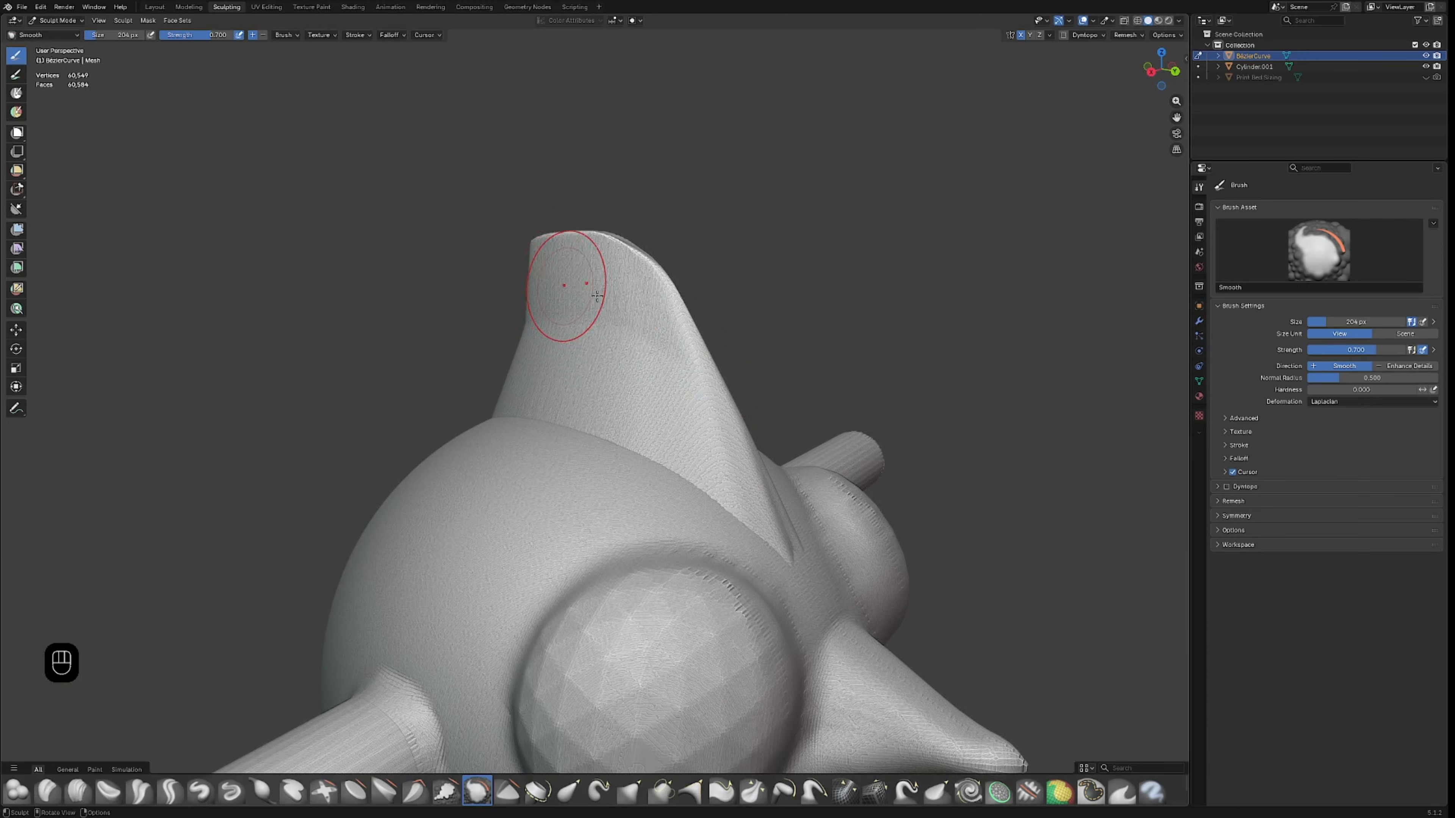
middle_drag(546, 276, 676, 434)
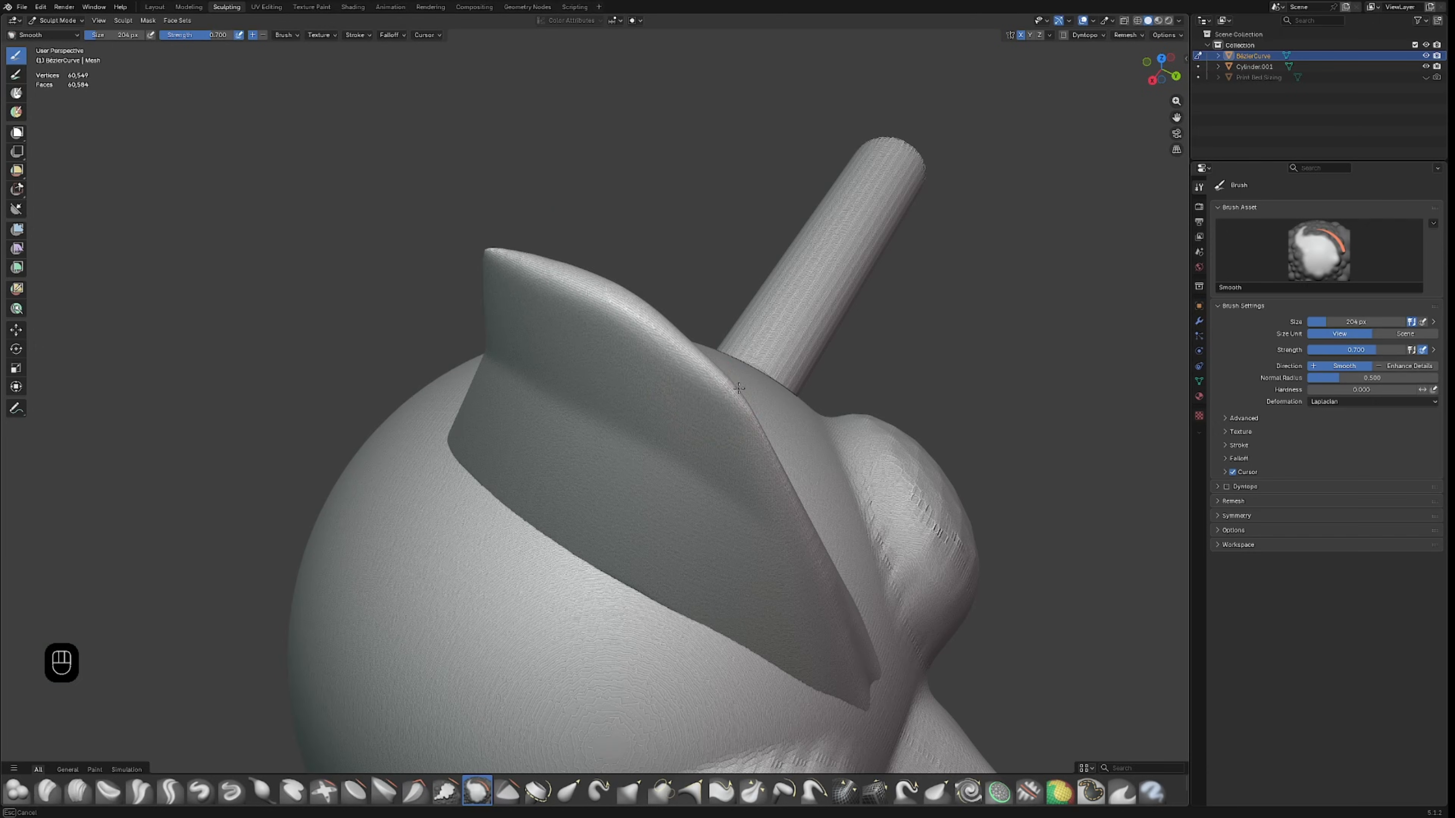
middle_drag(596, 309, 678, 292)
mouse_move(678, 292)
mouse_down()
mouse_move(624, 267)
mouse_move(605, 348)
mouse_up()
drag(579, 475, 601, 539)
mouse_move(601, 538)
middle_down()
mouse_move(611, 455)
mouse_move(554, 408)
middle_up()
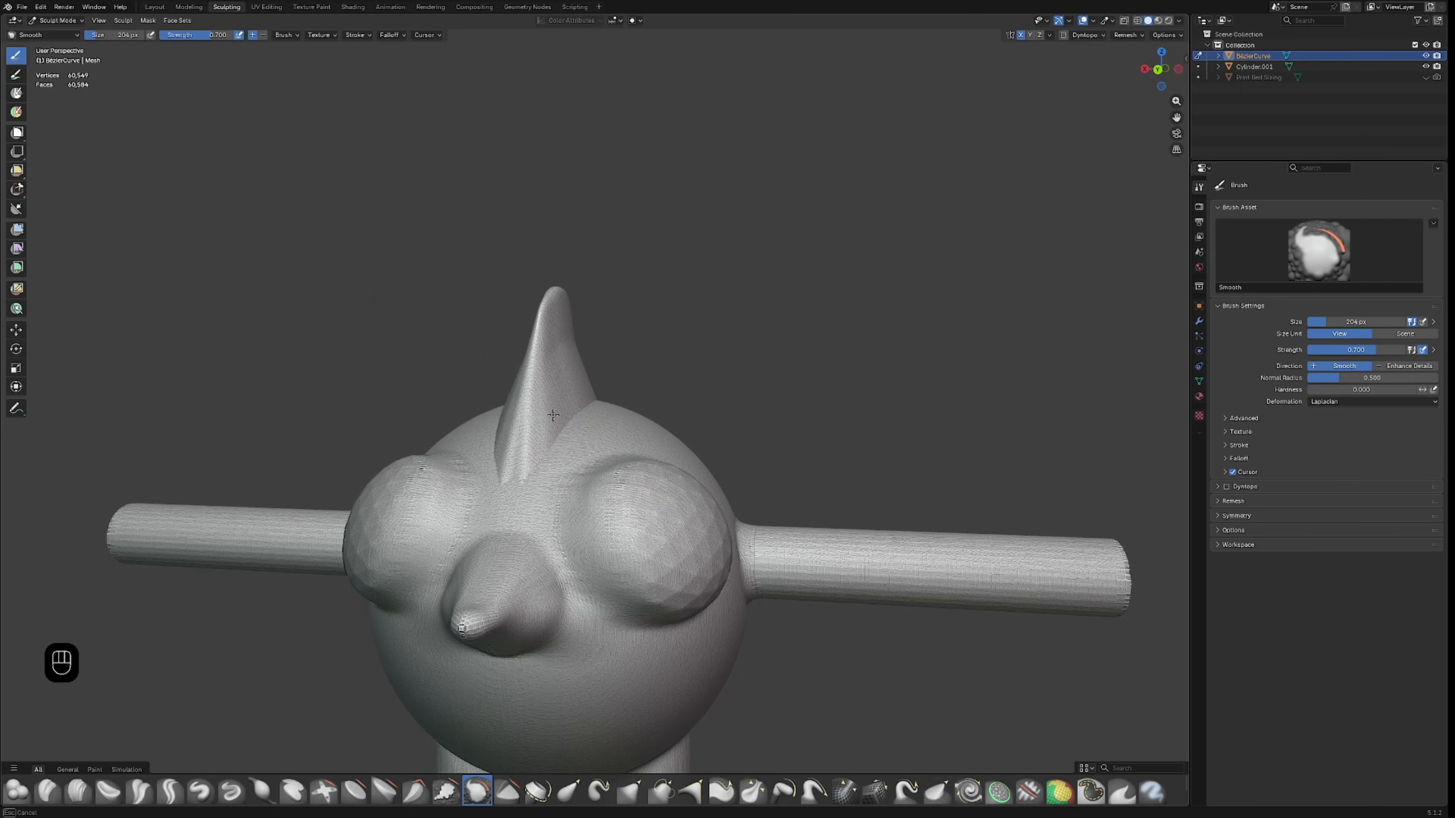
scroll(555, 409, up, 3)
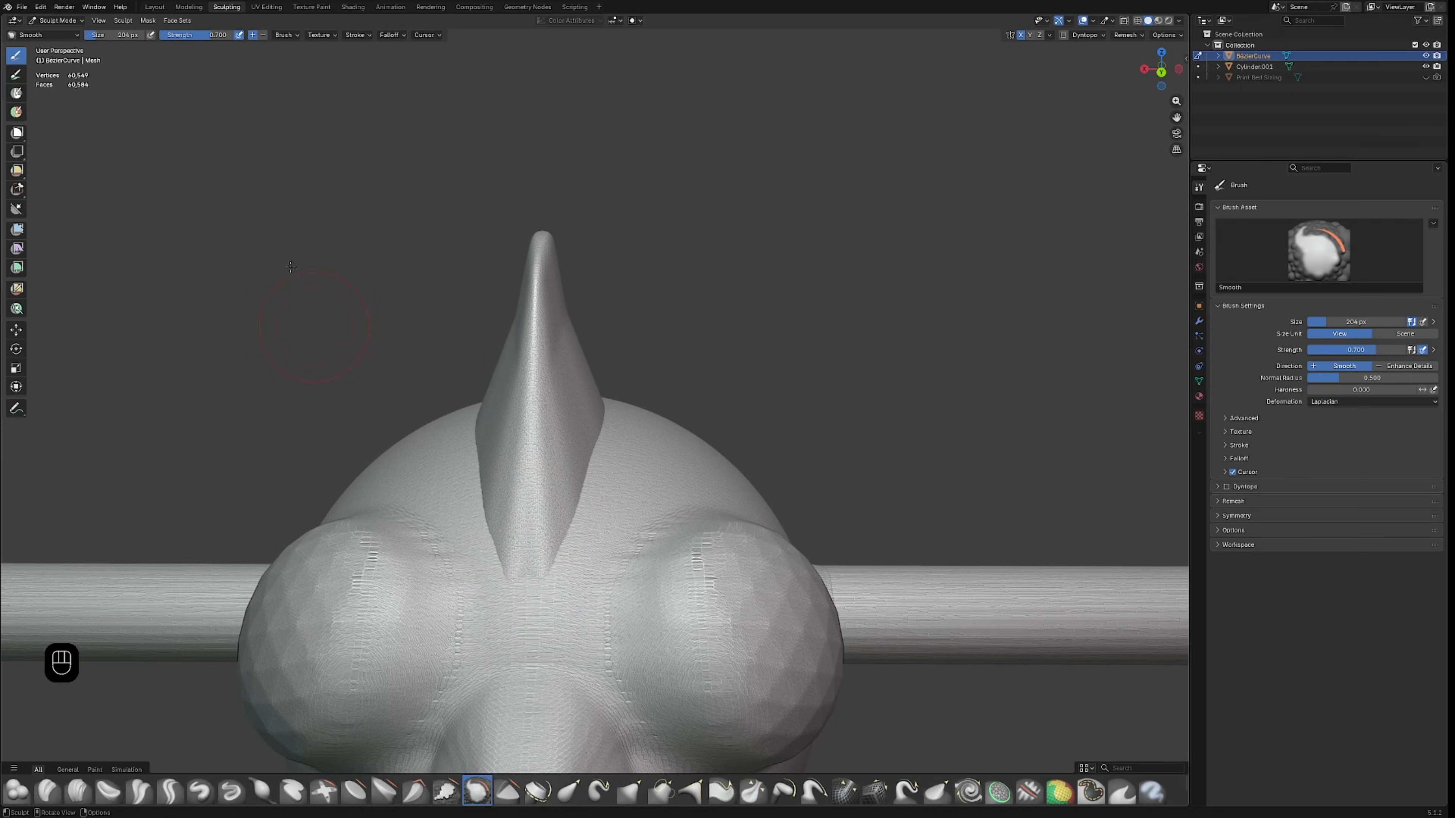
Step: Return to the Layout workspace and examine the crest on the whole character from the front and side
click(154, 6)
scroll(640, 357, down, 5)
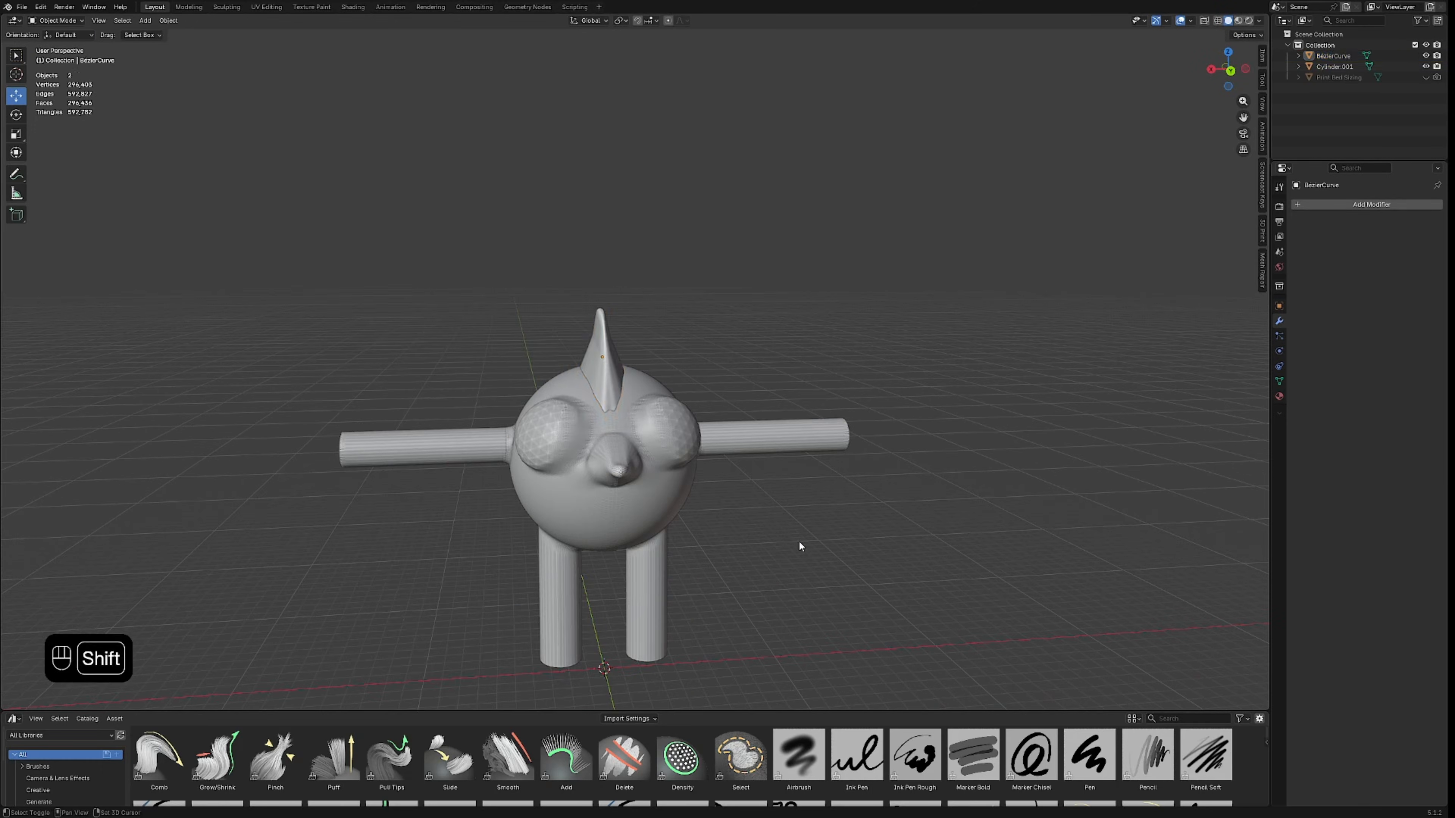
scroll(770, 504, up, 2)
middle_drag(769, 504, 715, 541)
scroll(870, 531, up, 4)
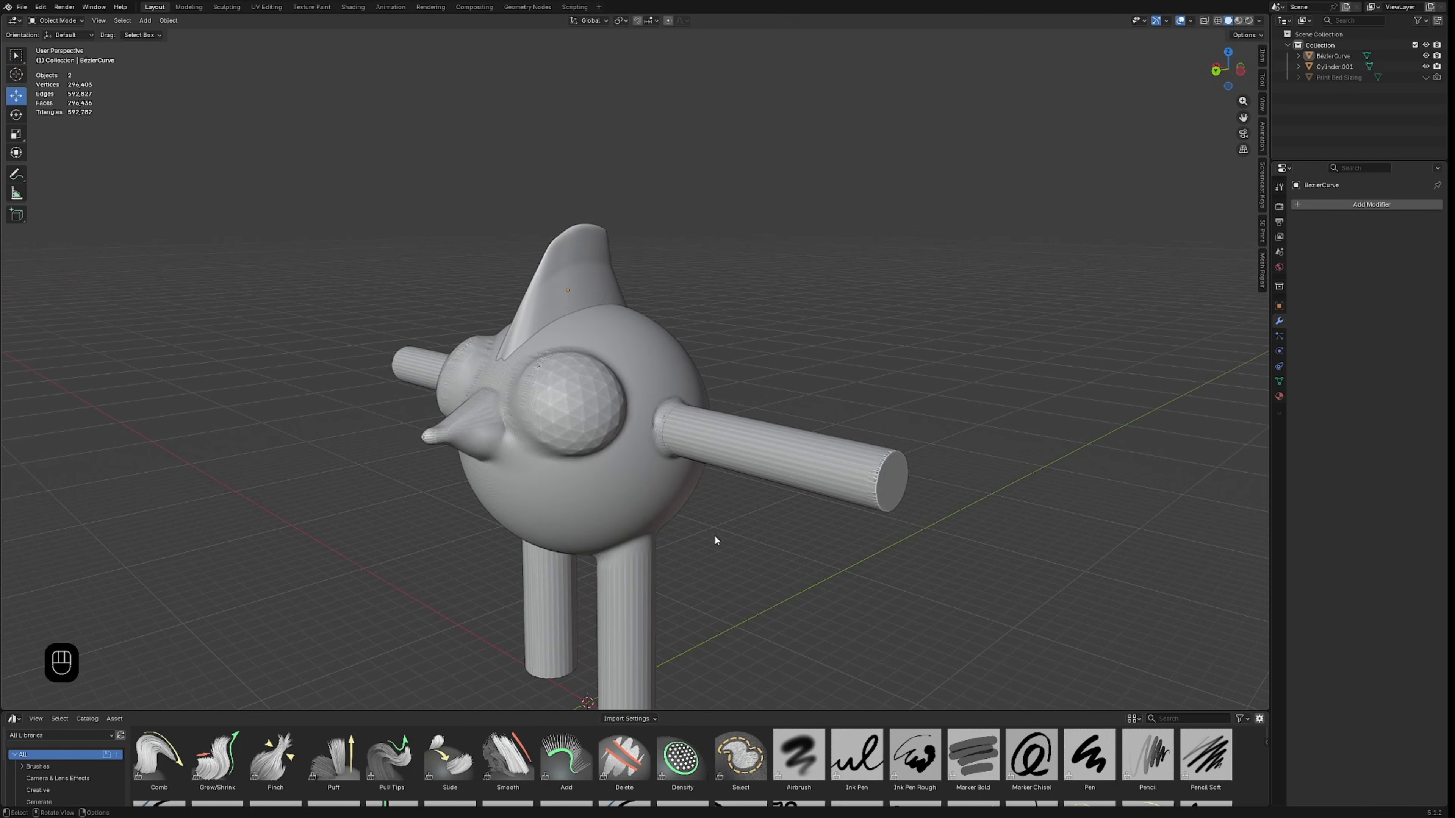